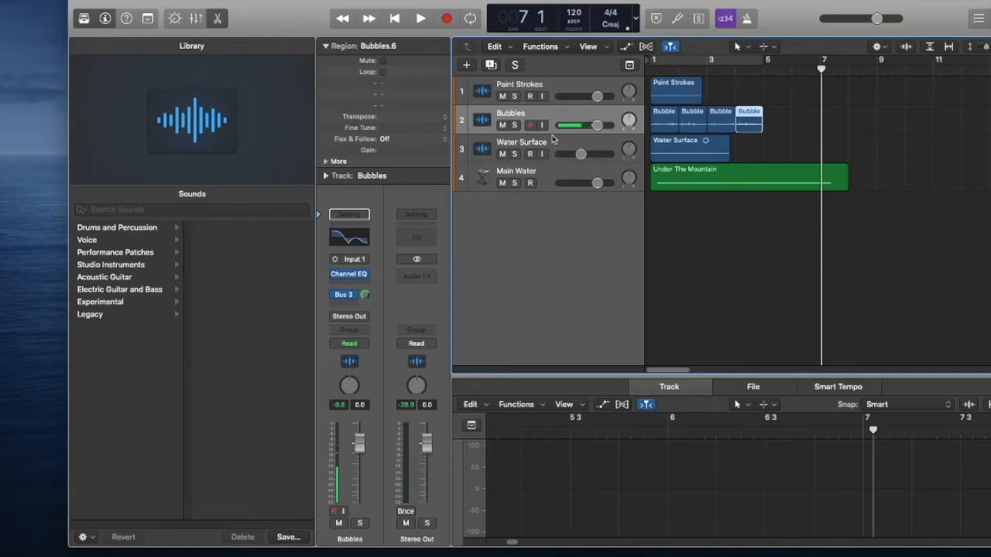
# Solo the Paint Strokes track and listen to it from the start of the project.
pyautogui.click(515, 96)
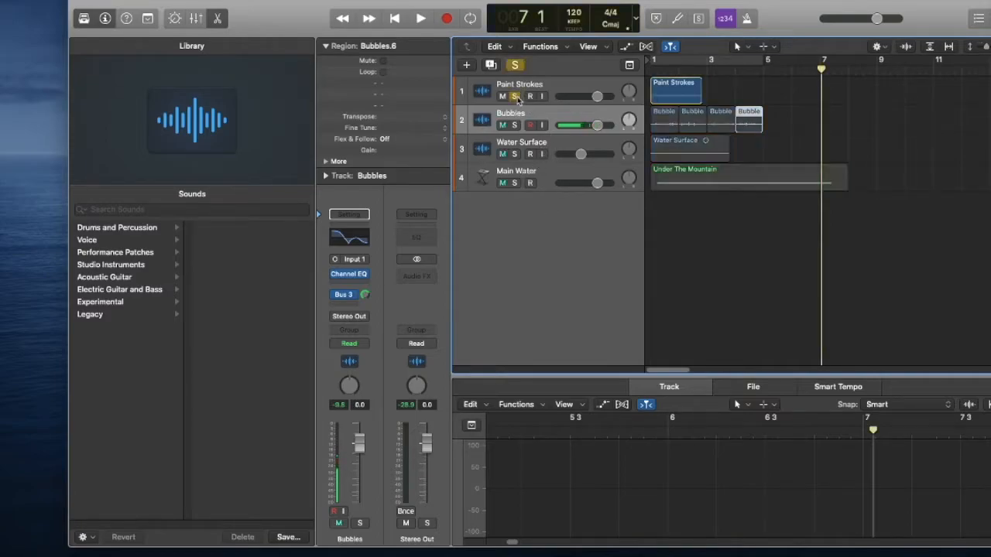
pyautogui.press('Return')
pyautogui.press('space')
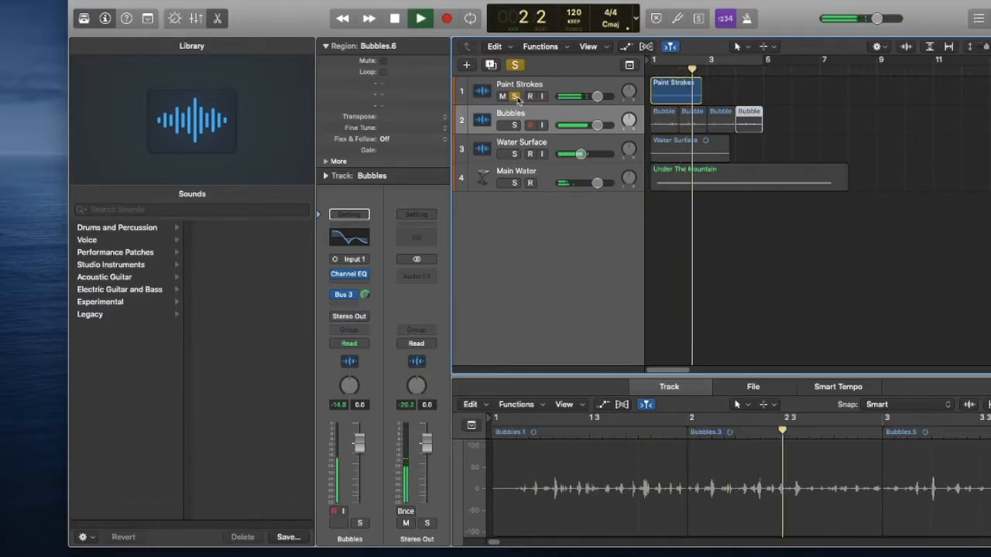
pyautogui.press('space')
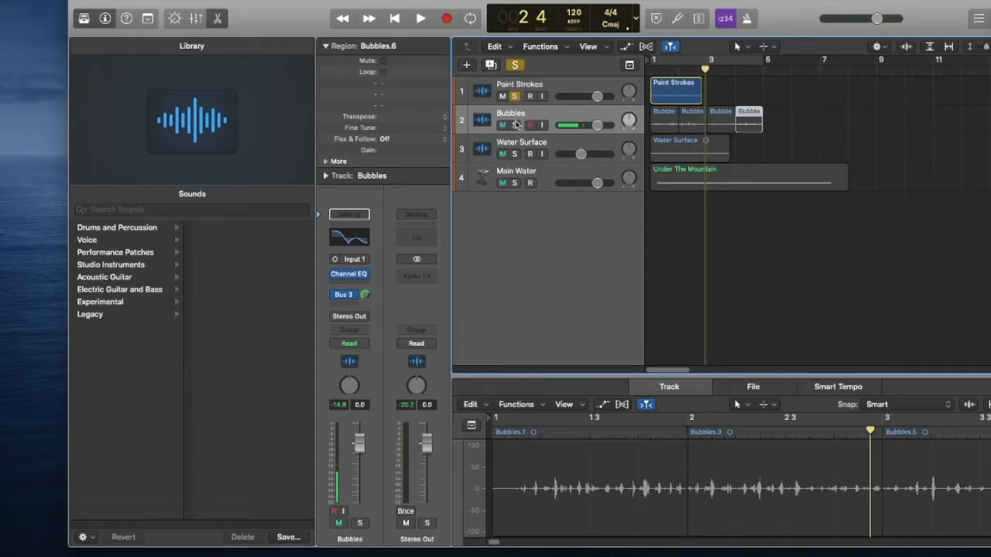
# Move the solo from Paint Strokes to the Bubbles track and listen to it.
pyautogui.click(515, 125)
pyautogui.click(515, 96)
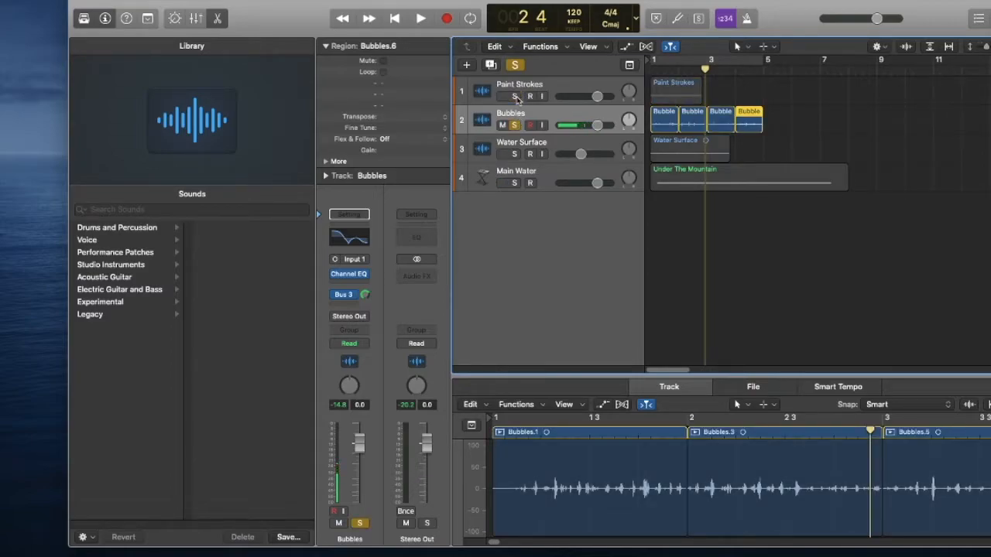
pyautogui.press('space')
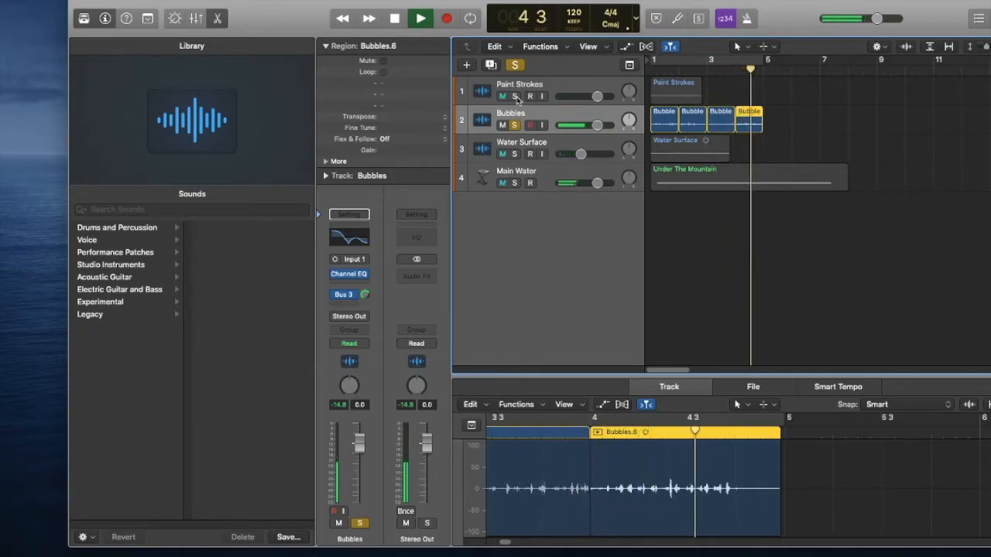
pyautogui.press('space')
# Solo Water Surface instead of Bubbles and listen to it from the start of the project.
pyautogui.click(514, 153)
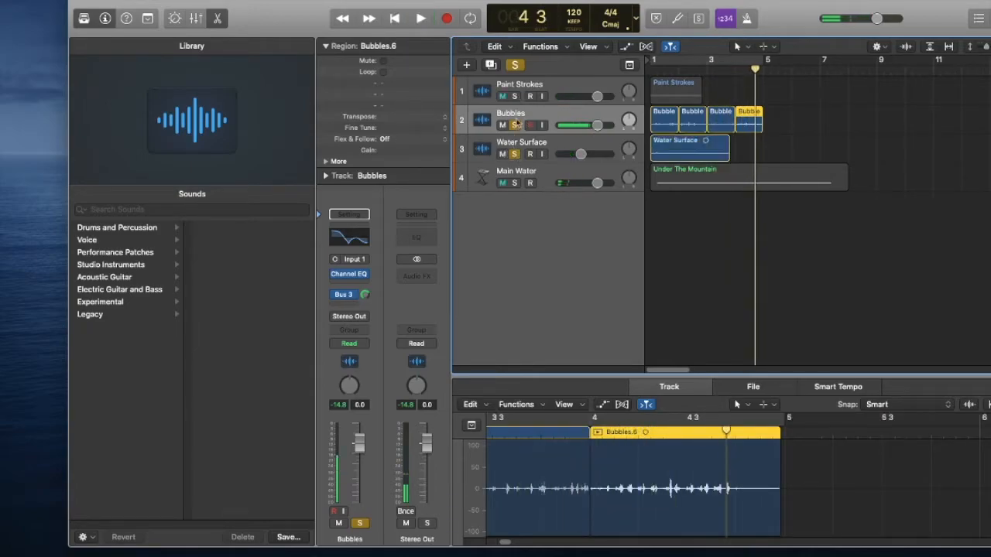
pyautogui.click(515, 126)
pyautogui.press('Return')
pyautogui.press('space')
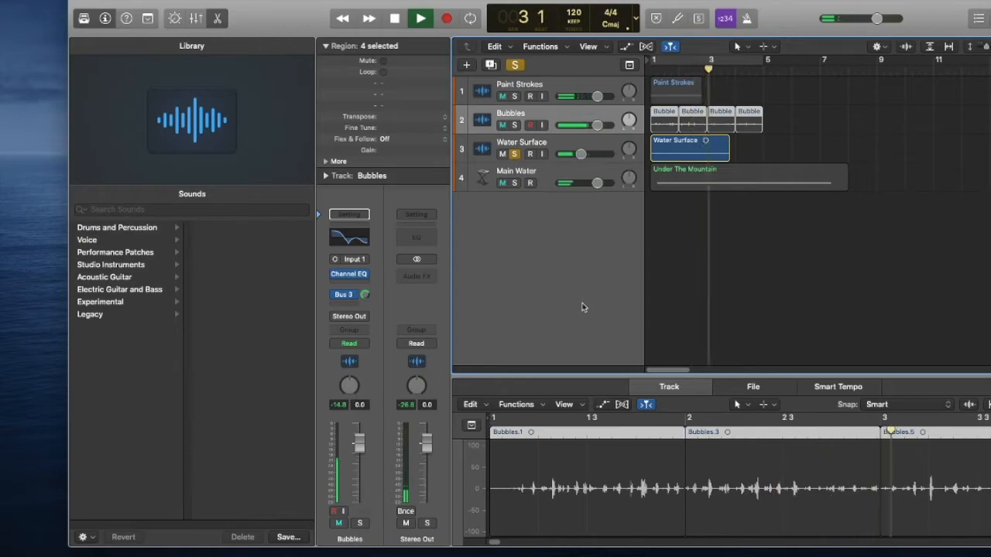
pyautogui.press('space')
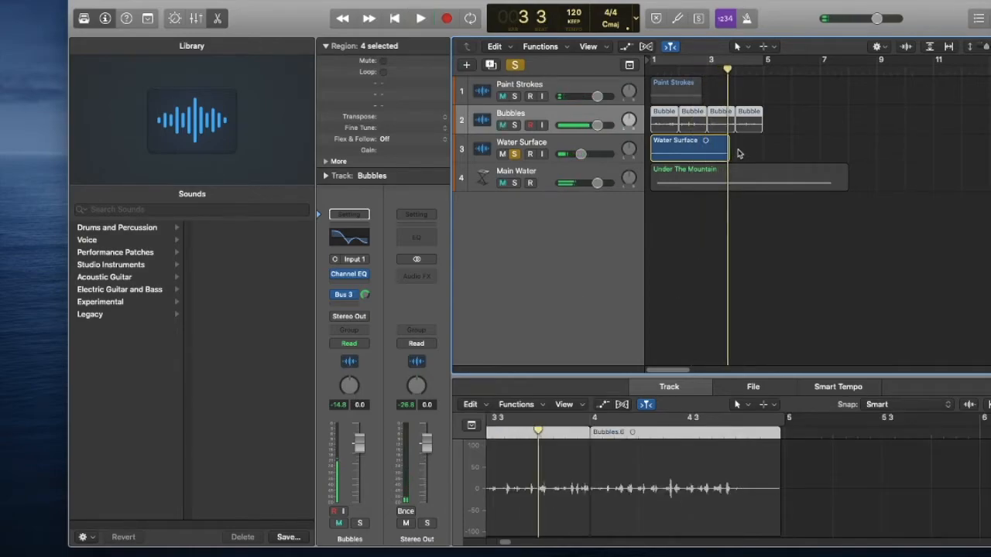
# Solo Main Water instead of Water Surface and listen to its opening bars.
pyautogui.click(514, 182)
pyautogui.click(515, 154)
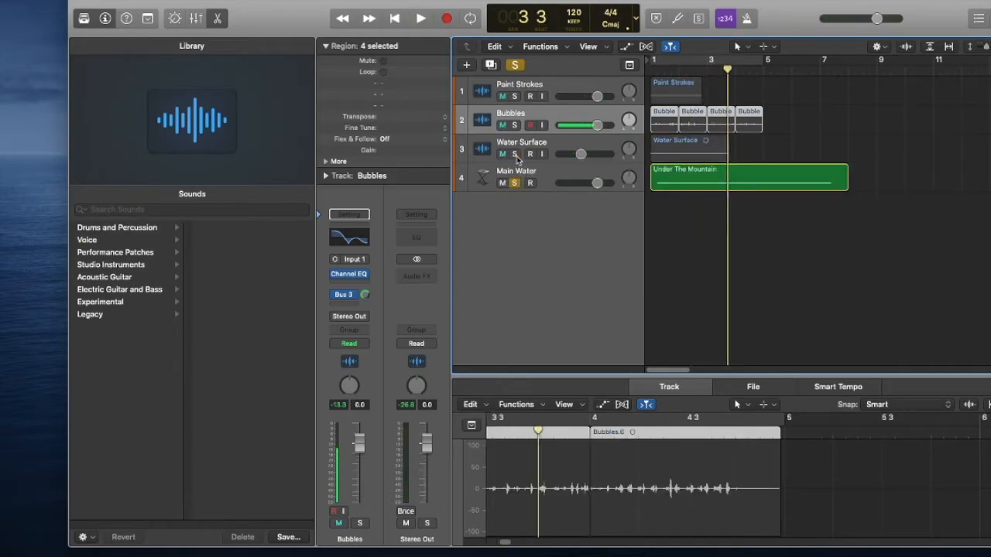
pyautogui.press('Return')
pyautogui.press('space')
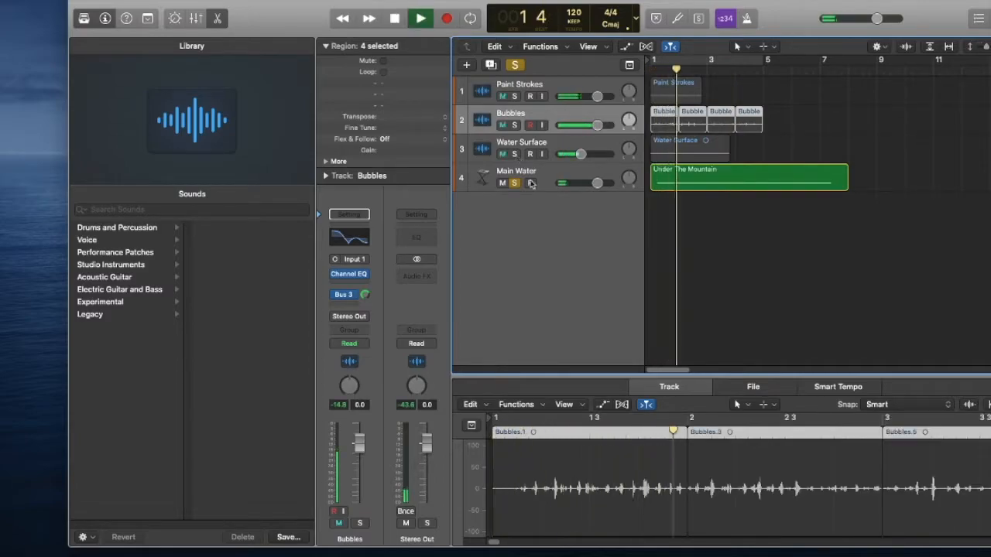
pyautogui.press('space')
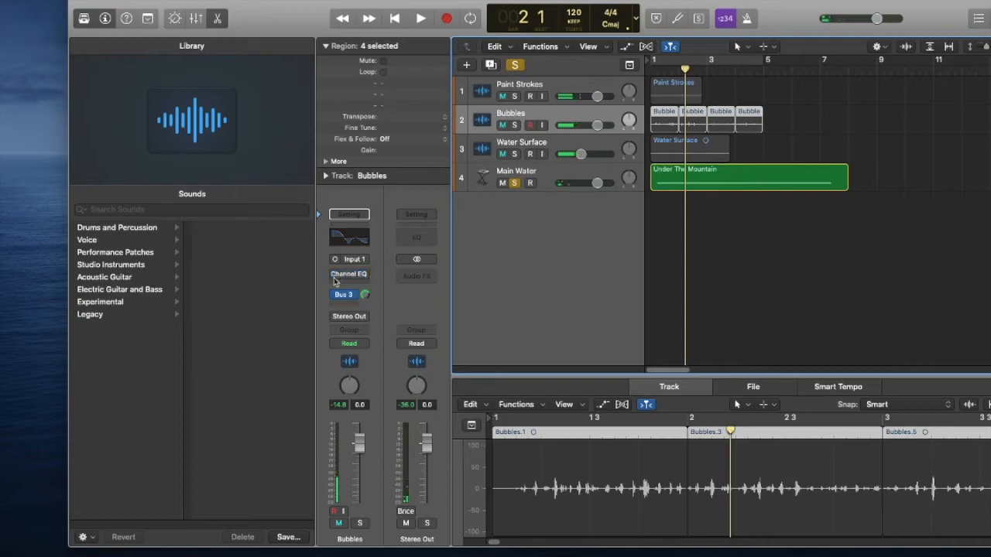
# Select the soloed Main Water track and play it from the start with its Channel EQ and Pitch Shifter bypassed.
pyautogui.press('Return')
pyautogui.press('space')
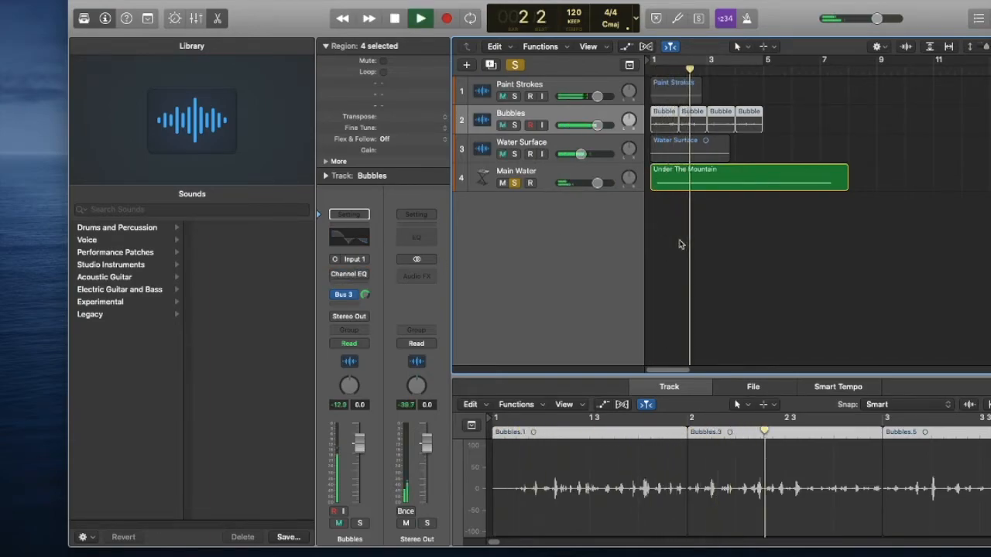
pyautogui.click(335, 274)
pyautogui.click(563, 180)
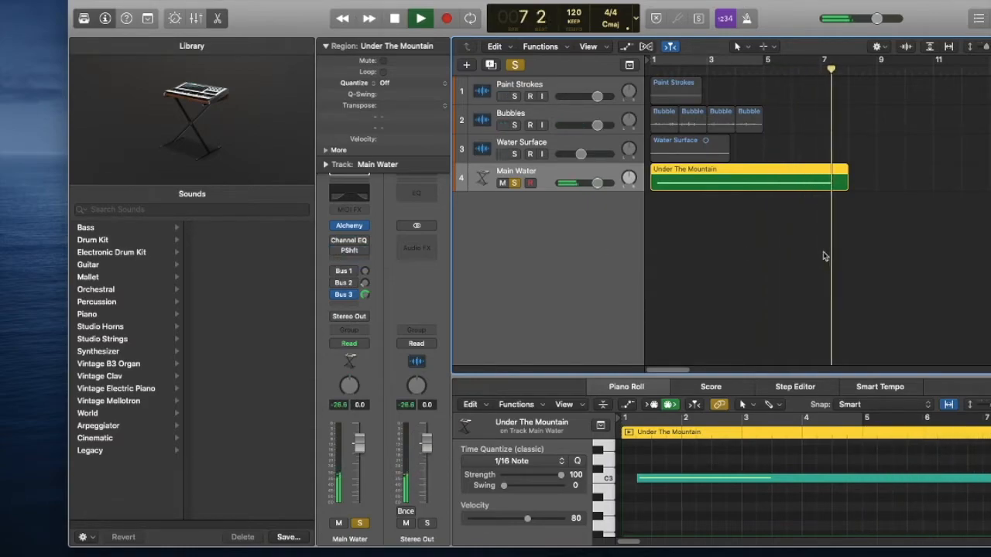
pyautogui.press('space')
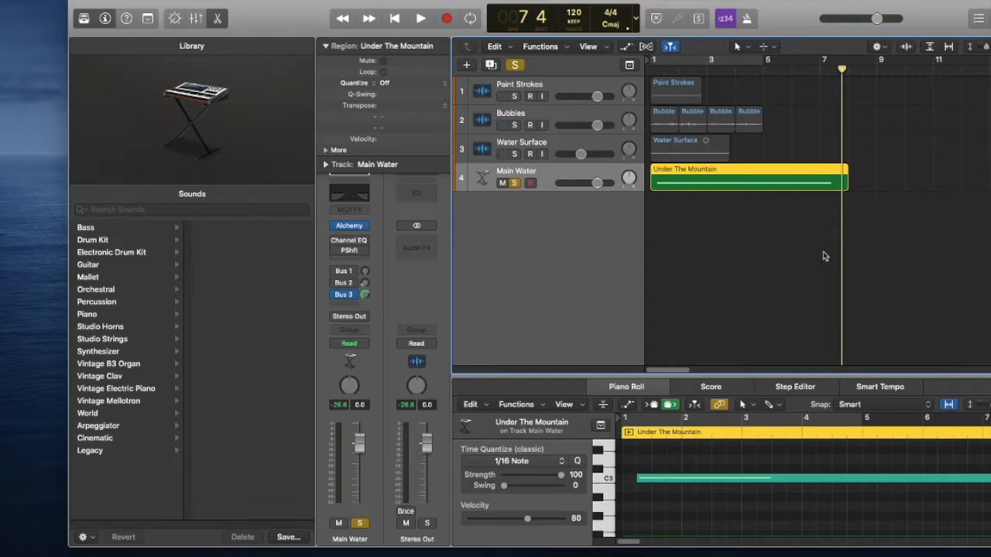
# Enable the Channel EQ and Pitch Shifter on the Main Water track and play it again from the start.
pyautogui.press('Return')
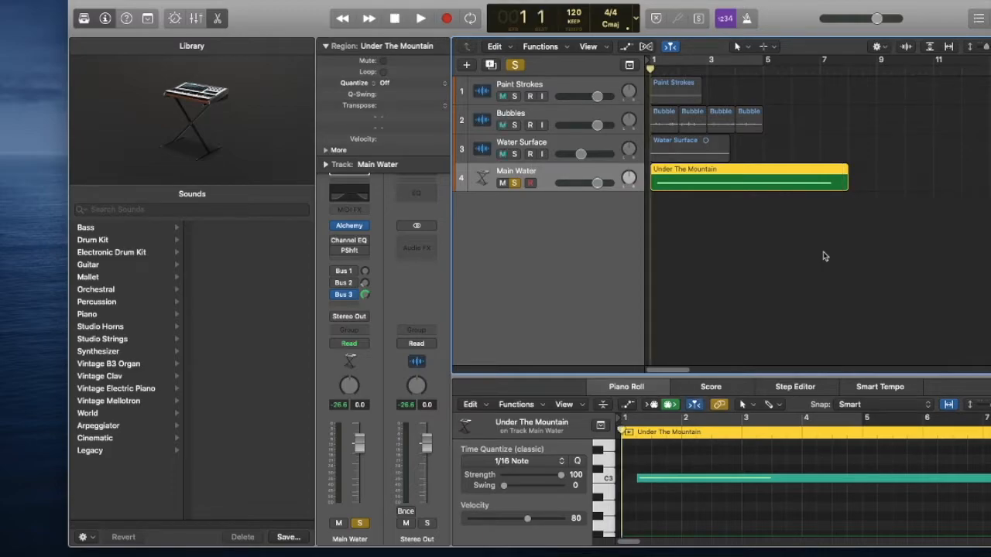
pyautogui.click(334, 243)
pyautogui.moveTo(334, 254)
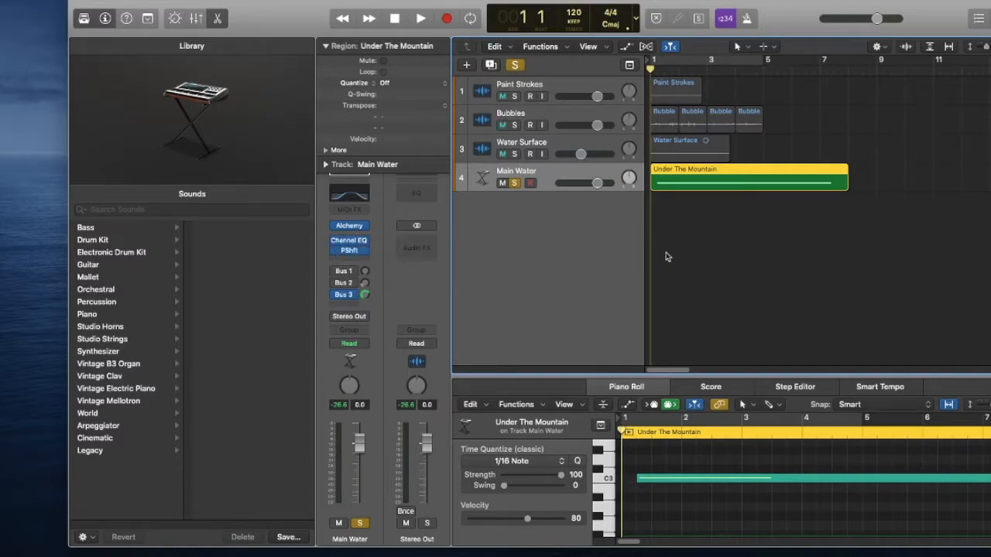
pyautogui.press('space')
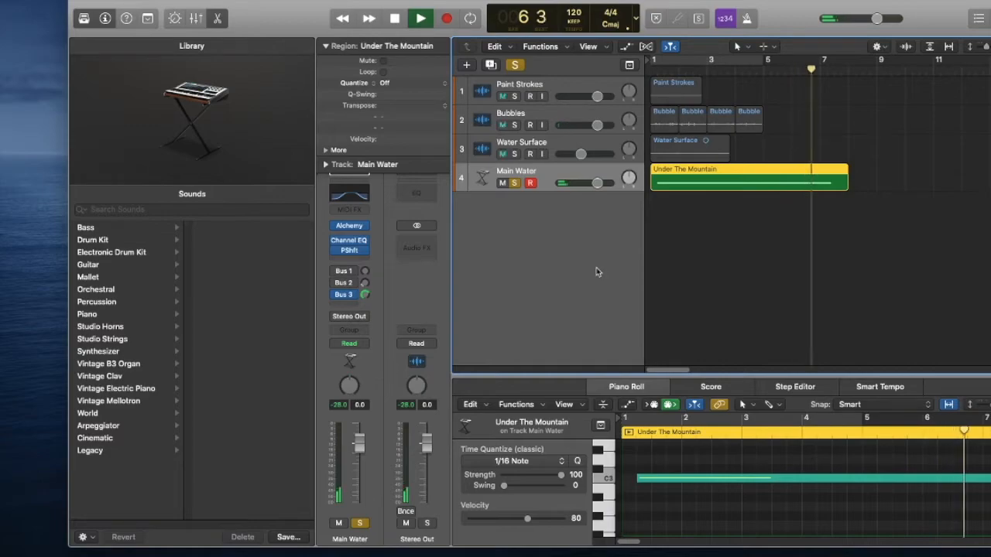
pyautogui.press('space')
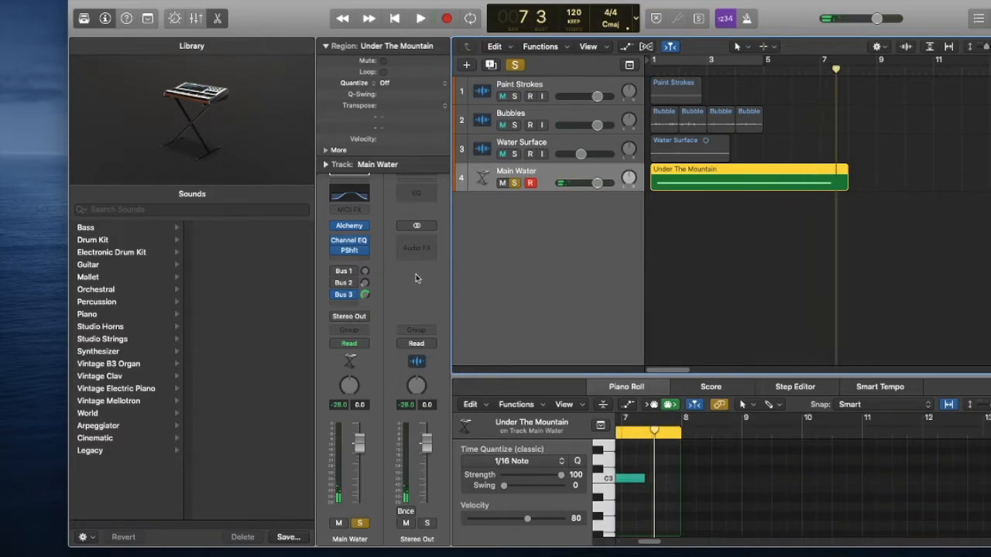
# Check Main Water's Pitch Shifter settings, and set its Channel EQ low shelf to 45.5 Hz, -8.0 dB and high shelf to 970 Hz, -24.0 dB.
pyautogui.click(348, 249)
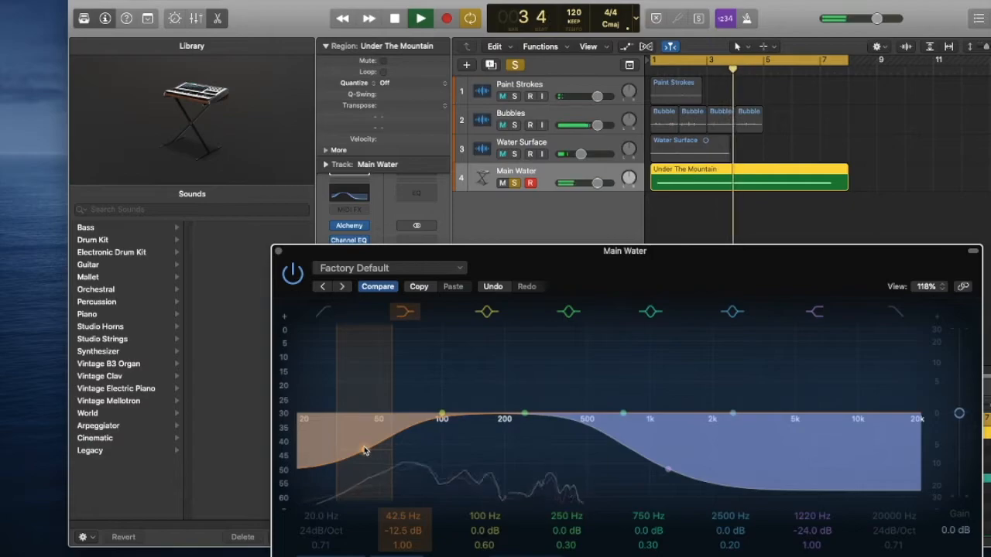
pyautogui.moveTo(365, 448); pyautogui.dragTo(371, 440)
pyautogui.moveTo(669, 469); pyautogui.dragTo(646, 474)
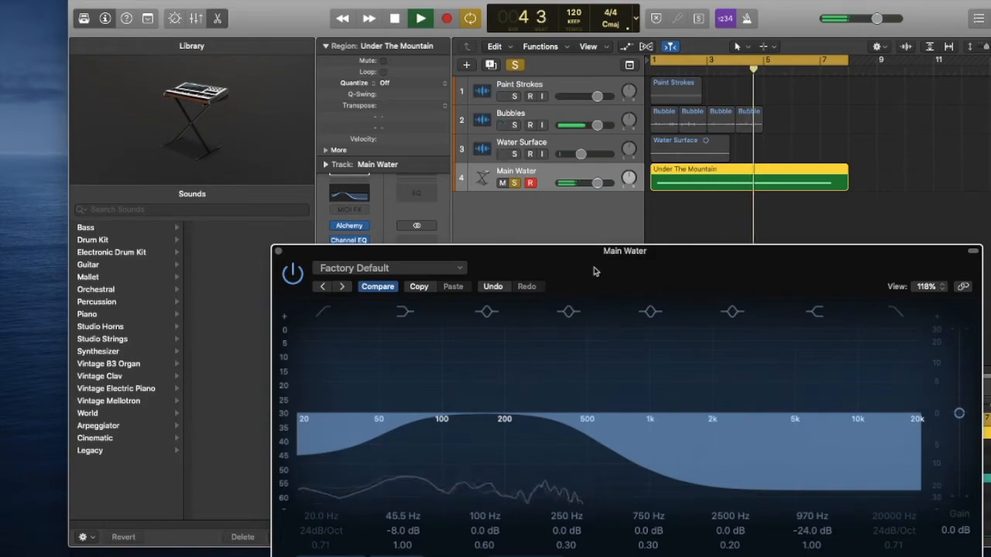
pyautogui.click(278, 252)
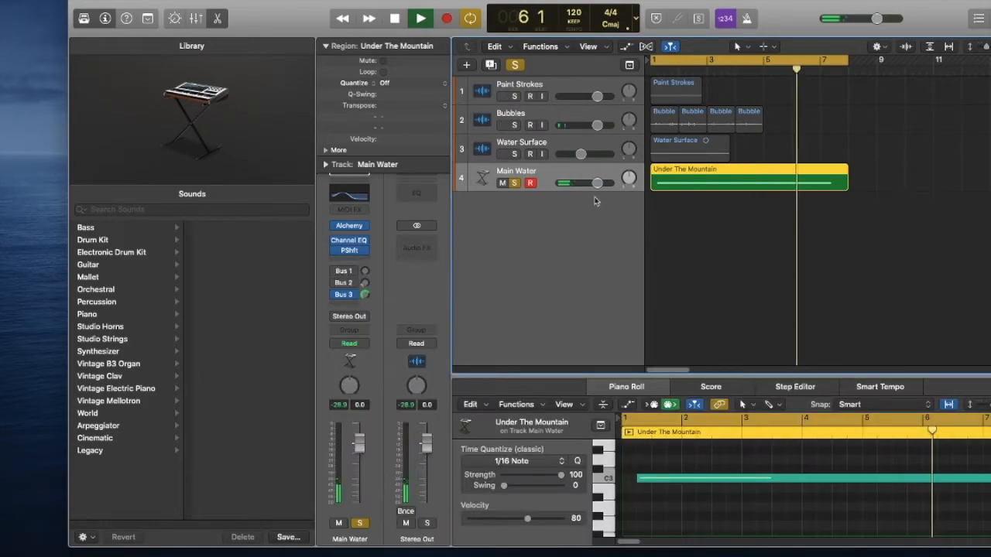
# Solo the Water Surface and Main Water tracks together and listen to them from the start.
pyautogui.click(514, 184)
pyautogui.press('space')
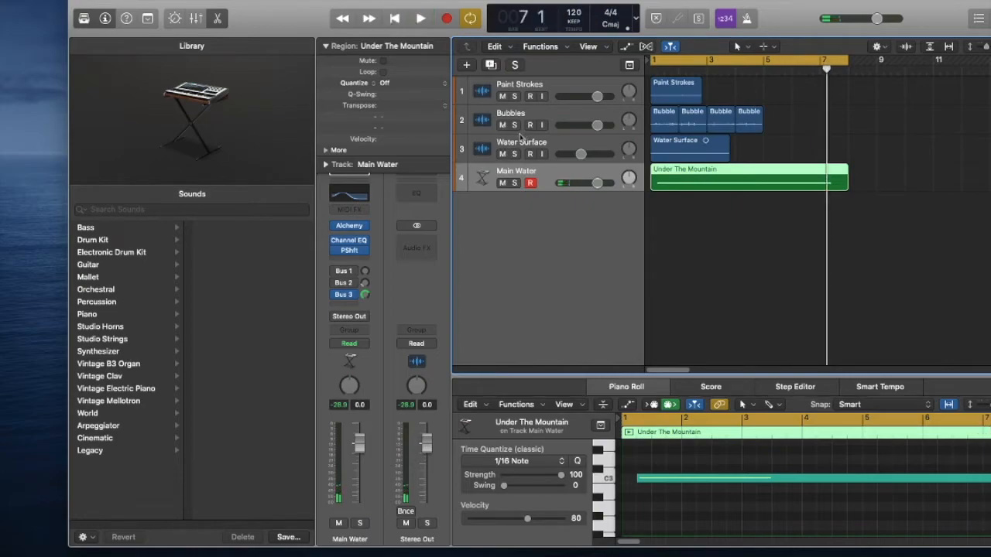
pyautogui.click(514, 154)
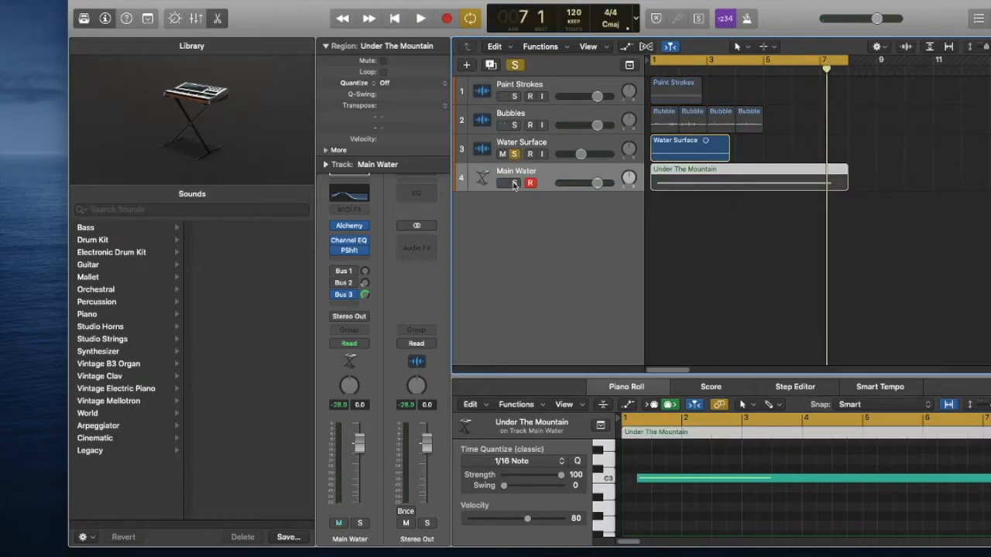
pyautogui.click(514, 183)
pyautogui.press('Return')
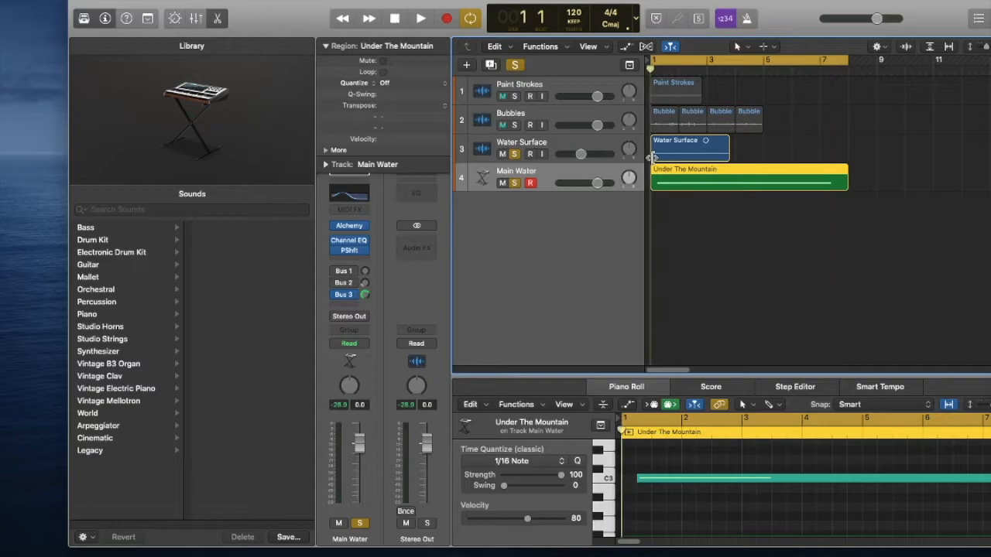
pyautogui.press('space')
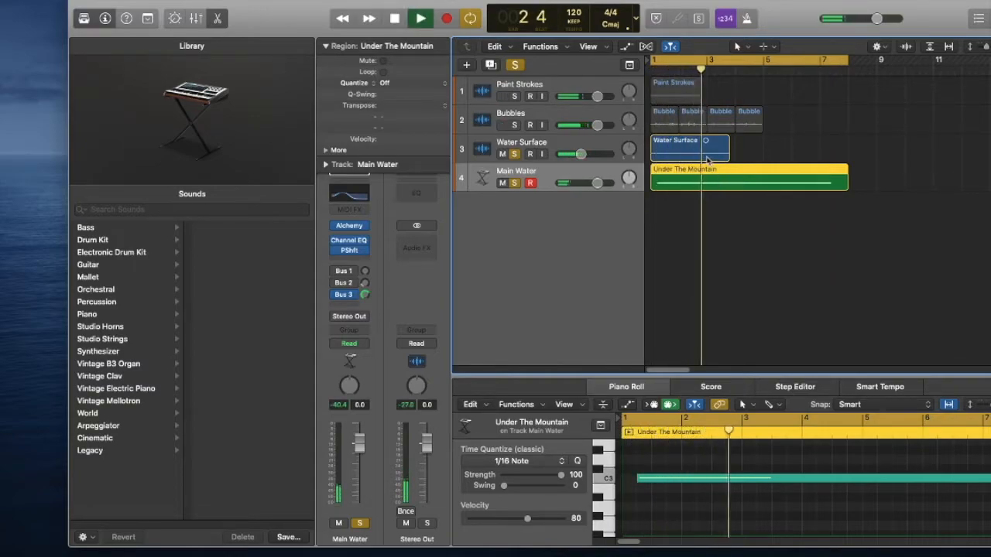
pyautogui.press('space')
# Select the Water Surface region, take Main Water out of solo, and play Water Surface alone from the start.
pyautogui.click(703, 157)
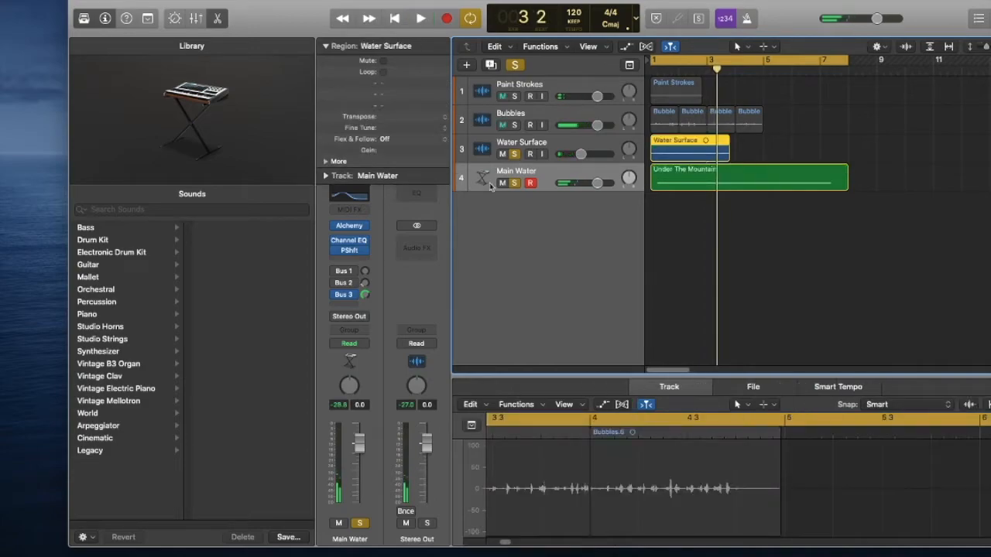
pyautogui.click(515, 184)
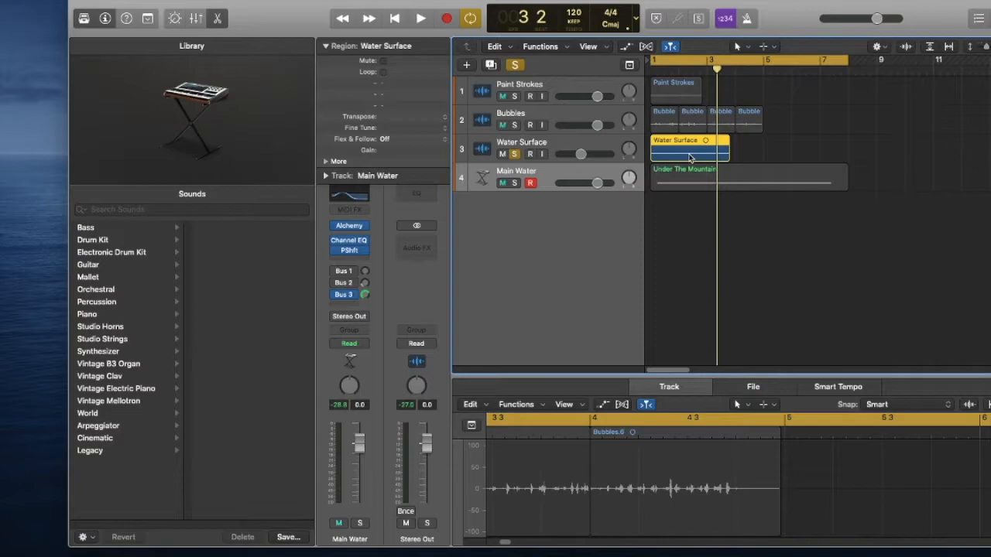
pyautogui.press('Return')
pyautogui.press('space')
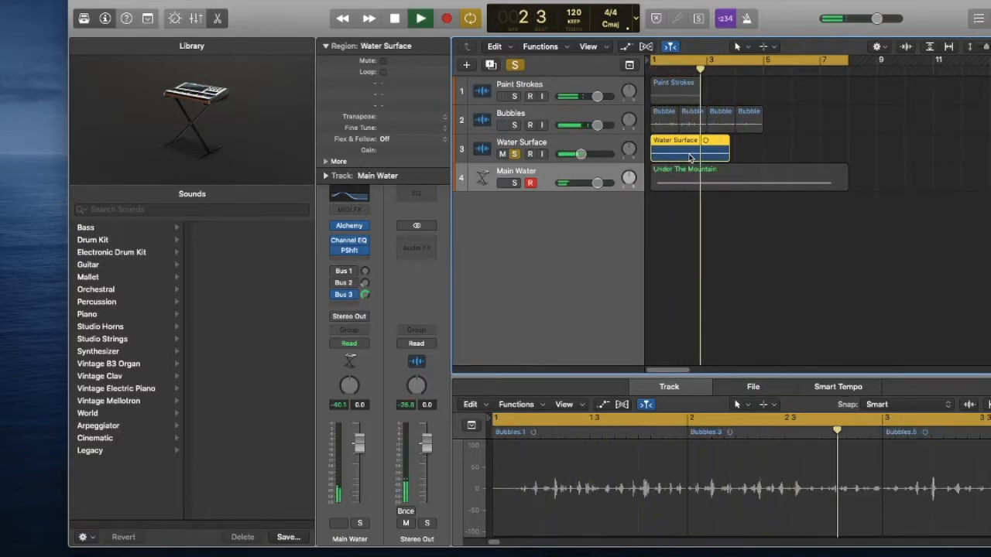
pyautogui.press('space')
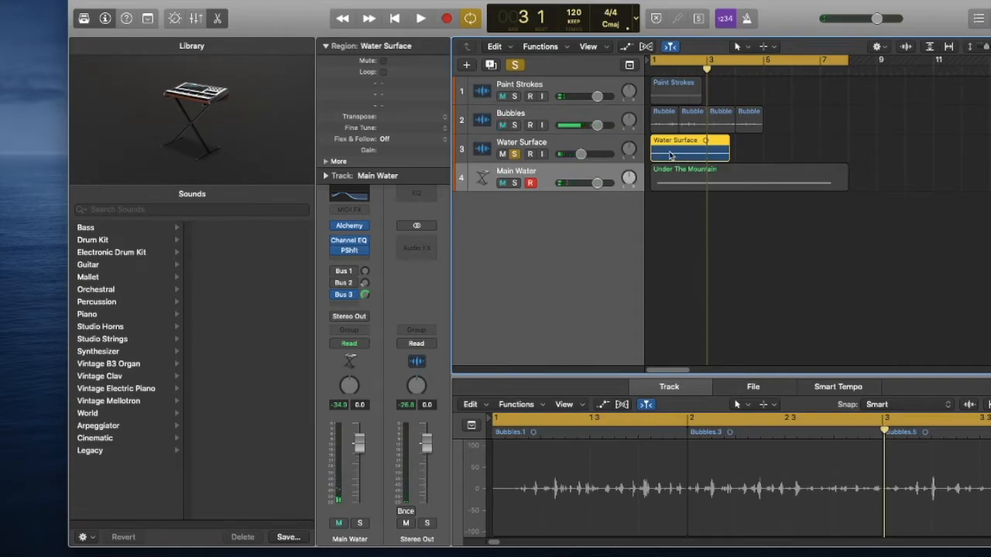
# Trim the Water Surface region to start at about bar 1 beat 4 and end just after bar 3.
pyautogui.moveTo(651, 154); pyautogui.dragTo(671, 154)
pyautogui.press('space')
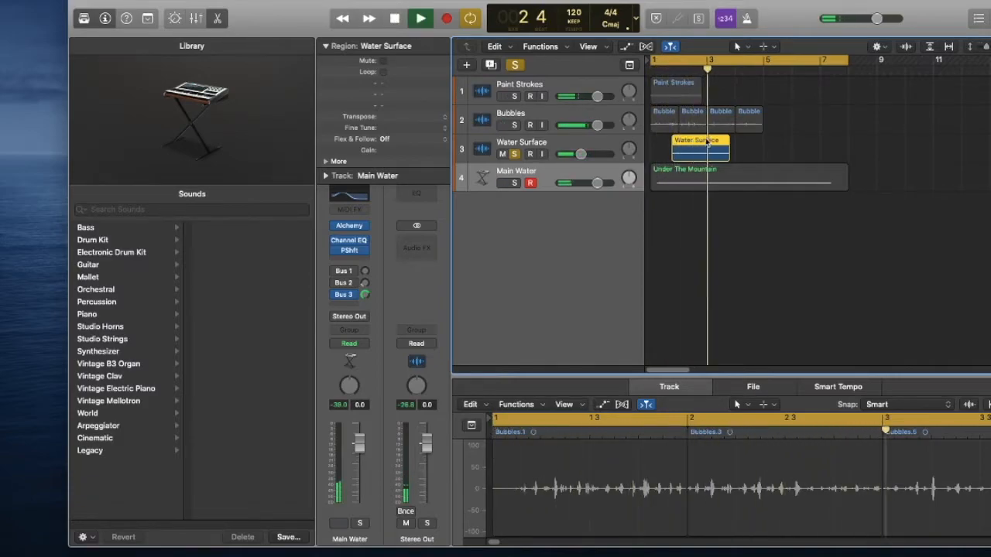
pyautogui.press('space')
pyautogui.moveTo(728, 155); pyautogui.dragTo(707, 156)
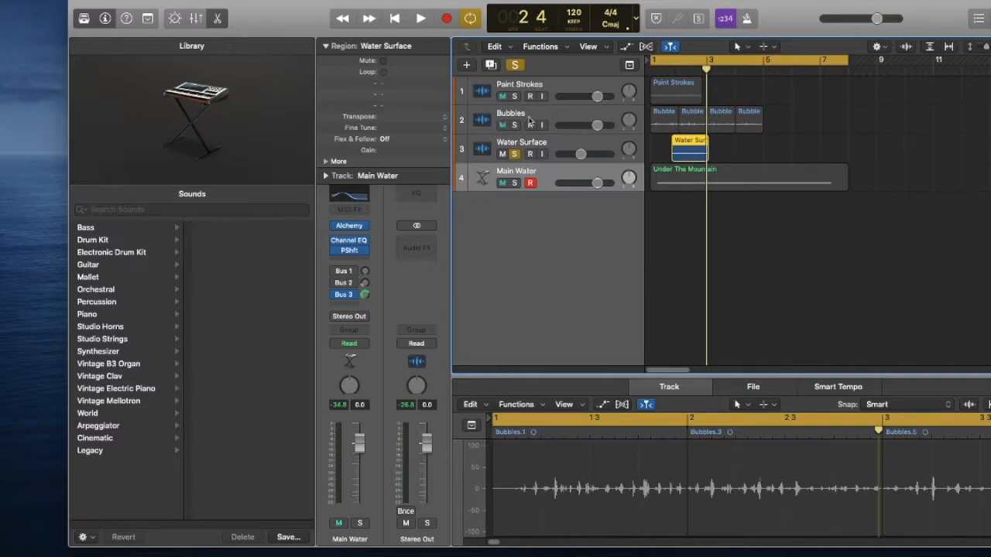
# Add a Channel EQ to the Water Surface track and enable its high-cut filter with the cutoff just above 5 kHz.
pyautogui.click(585, 154)
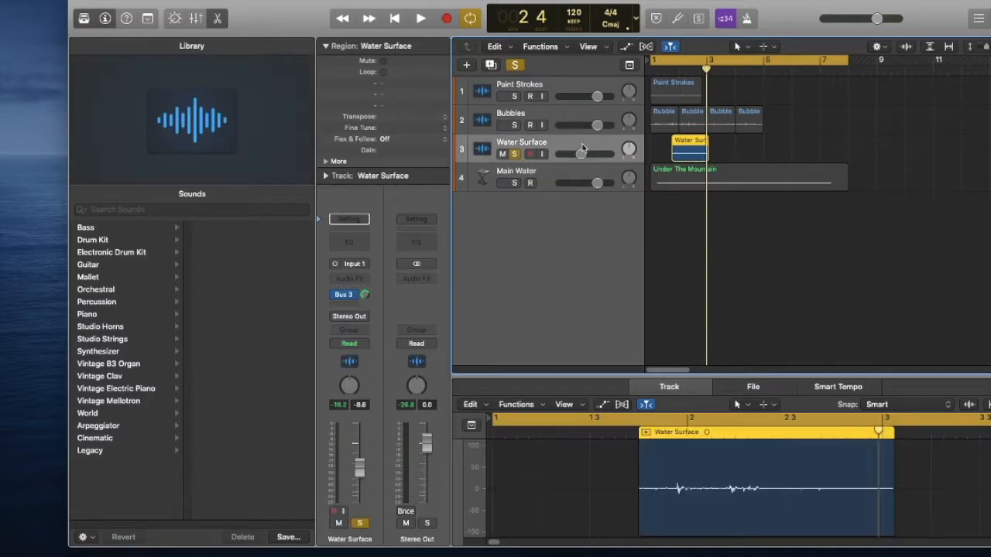
pyautogui.click(352, 245)
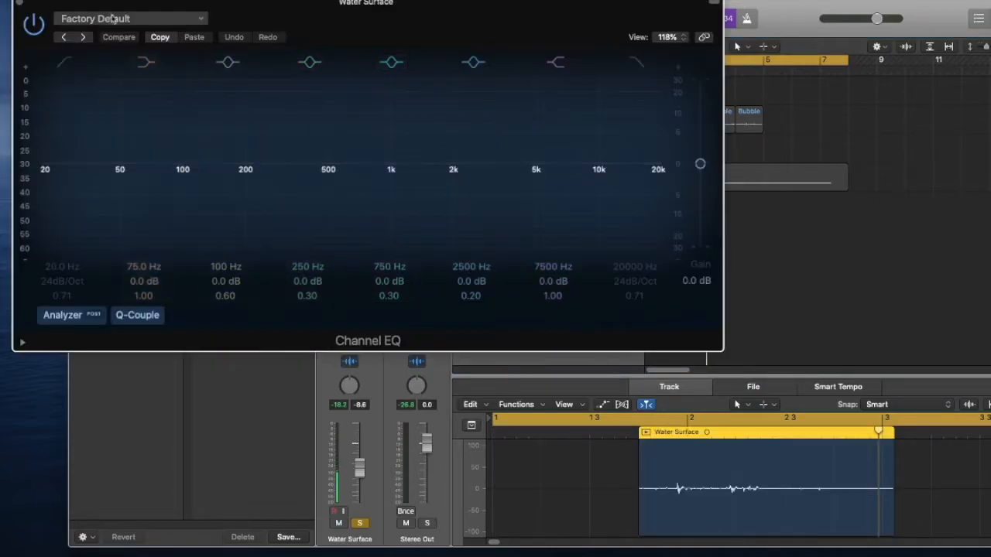
pyautogui.moveTo(533, 26); pyautogui.dragTo(724, 169)
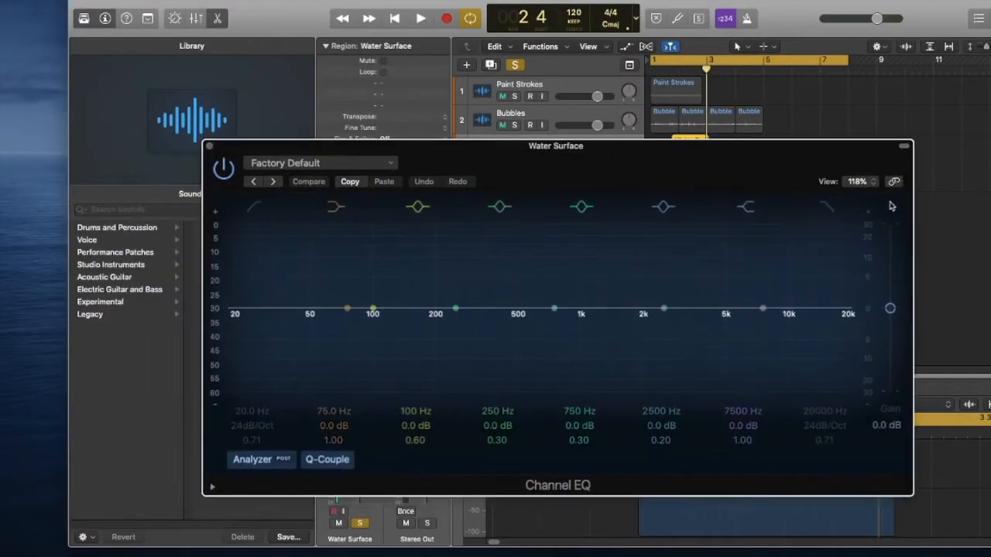
pyautogui.click(827, 206)
pyautogui.moveTo(843, 311); pyautogui.dragTo(722, 350)
pyautogui.moveTo(724, 147); pyautogui.dragTo(782, 304)
# During playback, lower Water Surface's high-cut filter to about 3 kHz and pull the 750 Hz band down to a cut at about 600 Hz.
pyautogui.press('space')
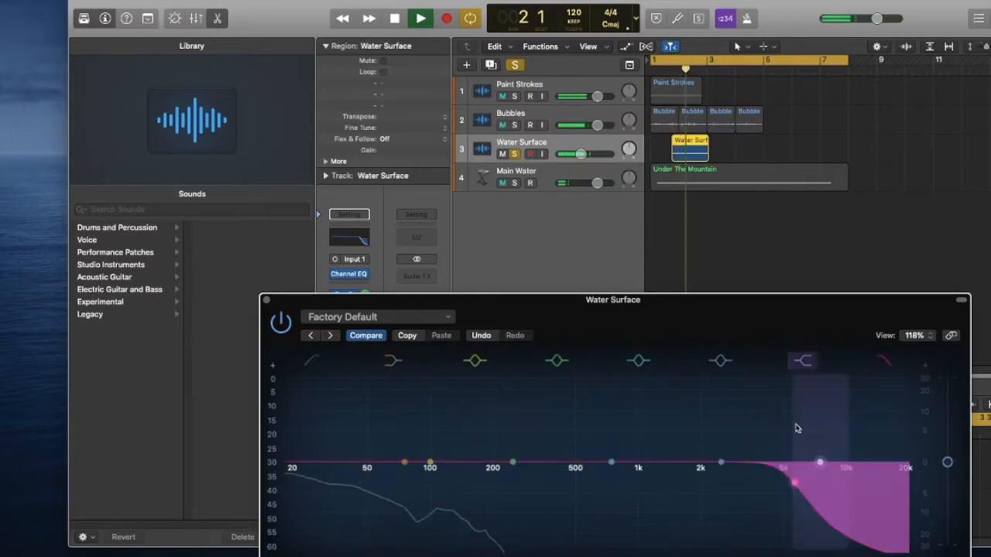
pyautogui.moveTo(574, 498); pyautogui.dragTo(736, 482)
pyautogui.moveTo(611, 467); pyautogui.dragTo(589, 489)
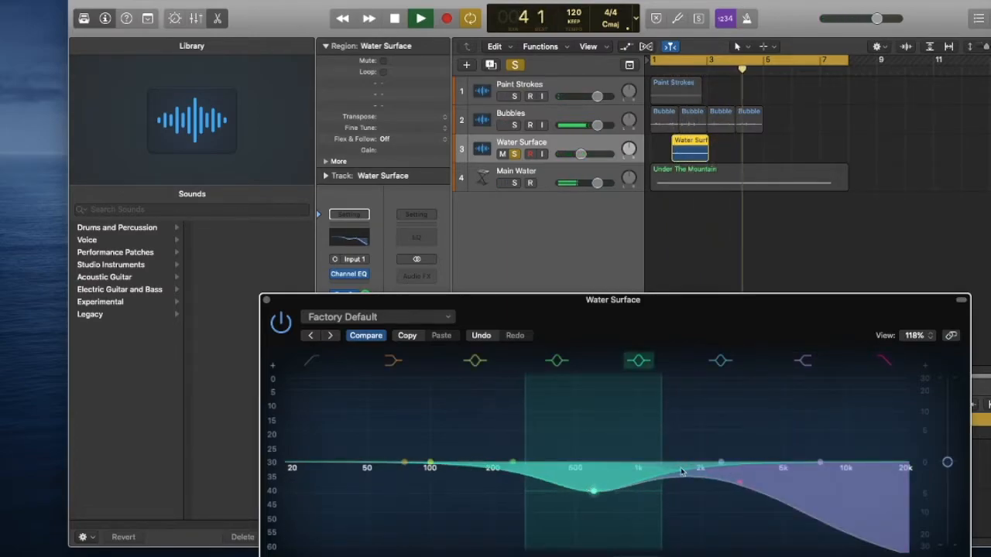
# During playback, narrow Water Surface's mid-band cut into a notch, deepen it, and move it to just above 500 Hz.
pyautogui.moveTo(655, 491); pyautogui.dragTo(608, 498)
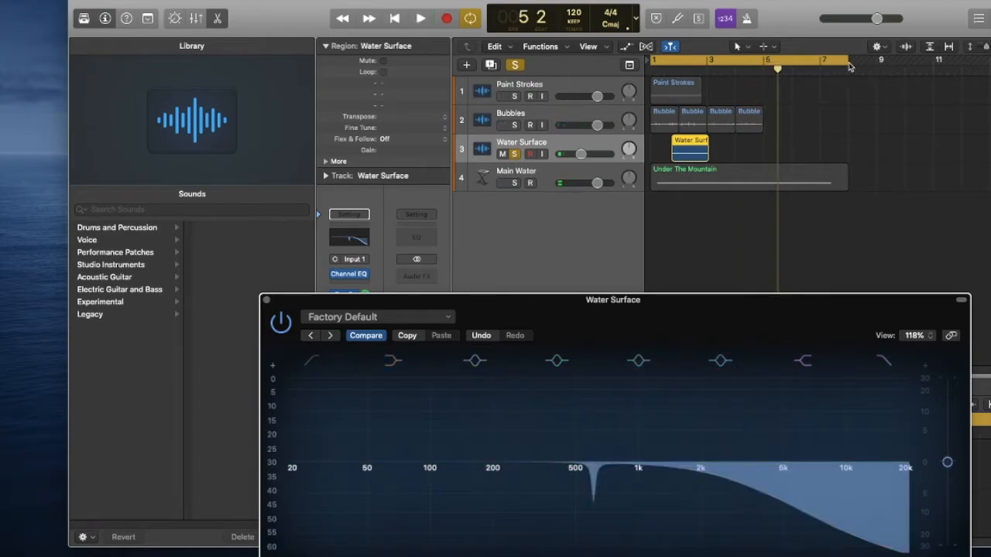
pyautogui.press('space')
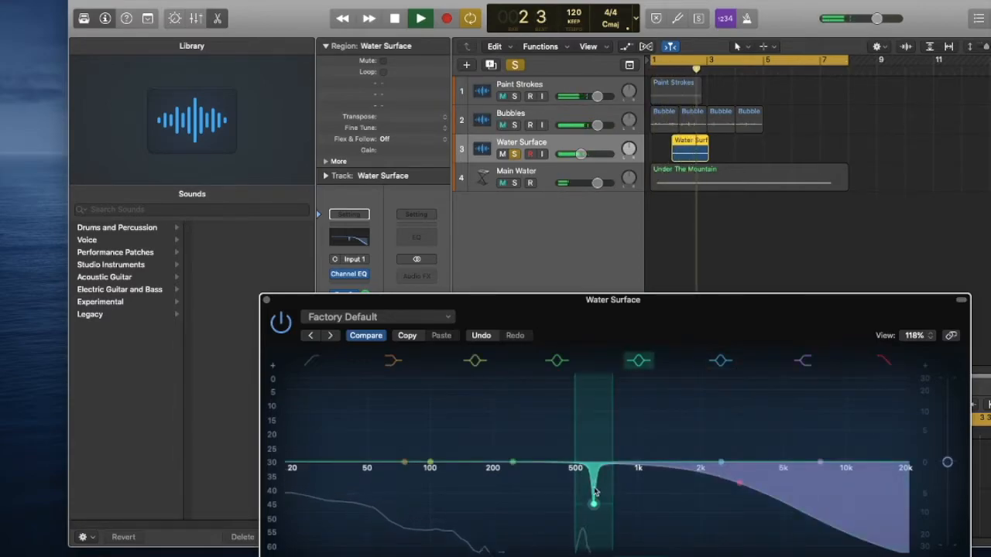
pyautogui.moveTo(593, 505); pyautogui.dragTo(582, 524)
pyautogui.press('space')
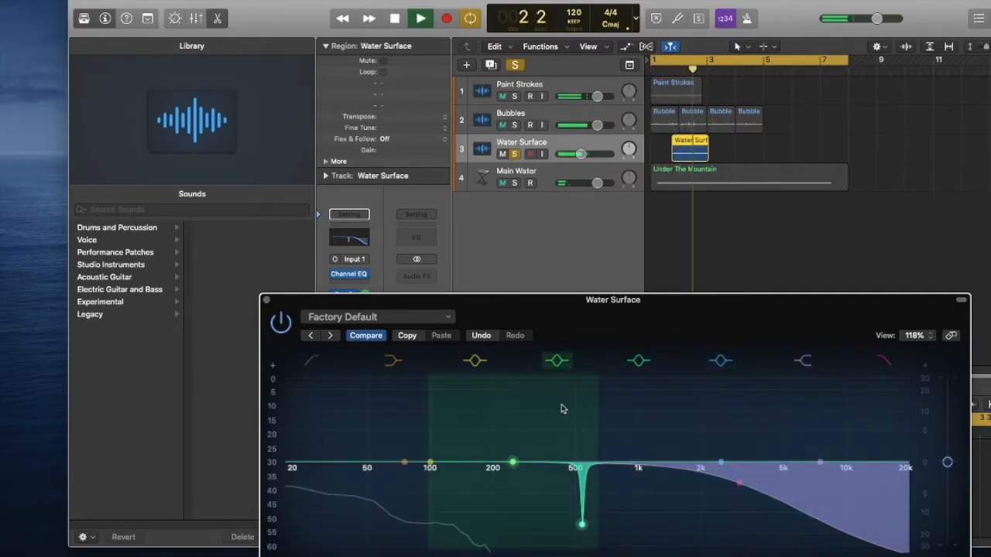
pyautogui.press('space')
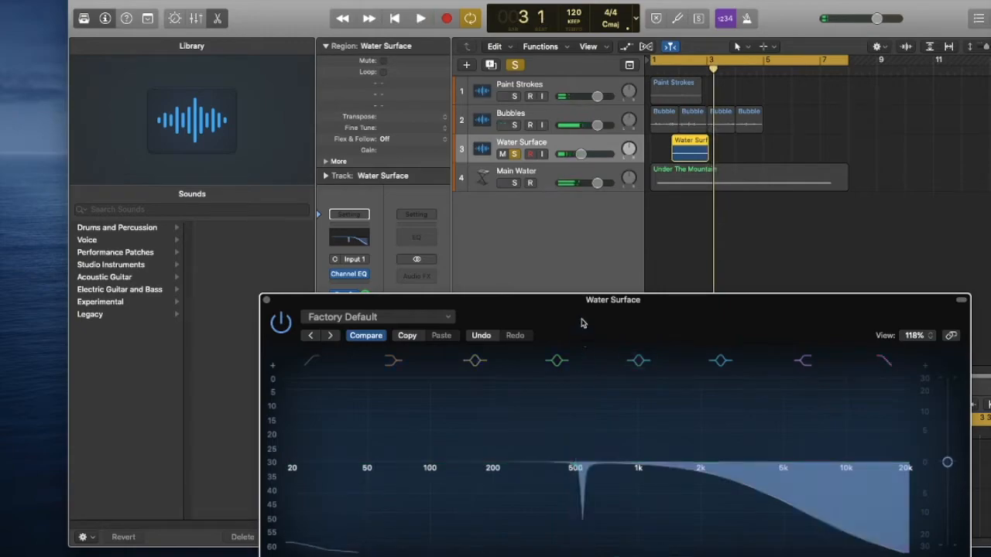
pyautogui.click(267, 302)
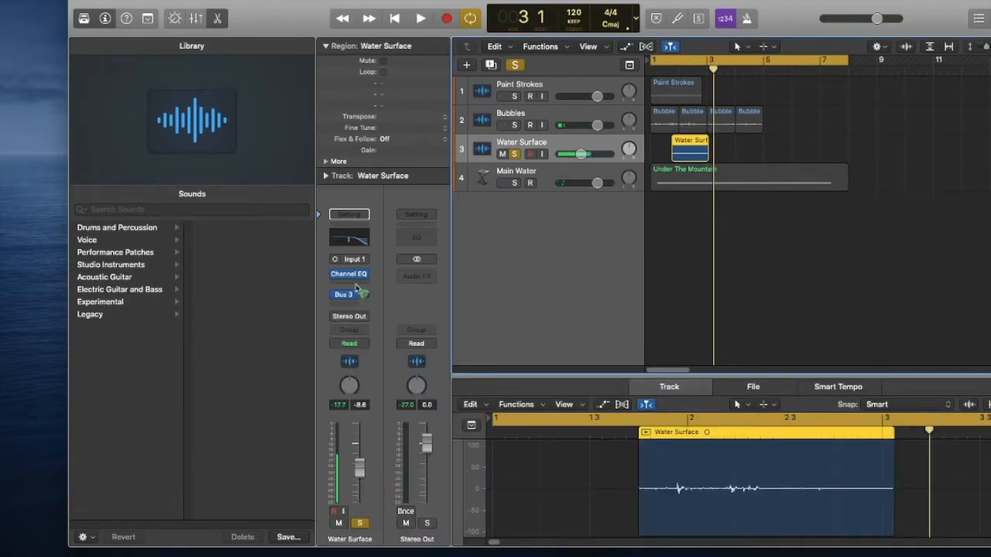
# Add a Pitch Shifter to the Water Surface track and set it to -10 semitones with an 83% mix during playback.
pyautogui.click(357, 286)
pyautogui.moveTo(391, 406)
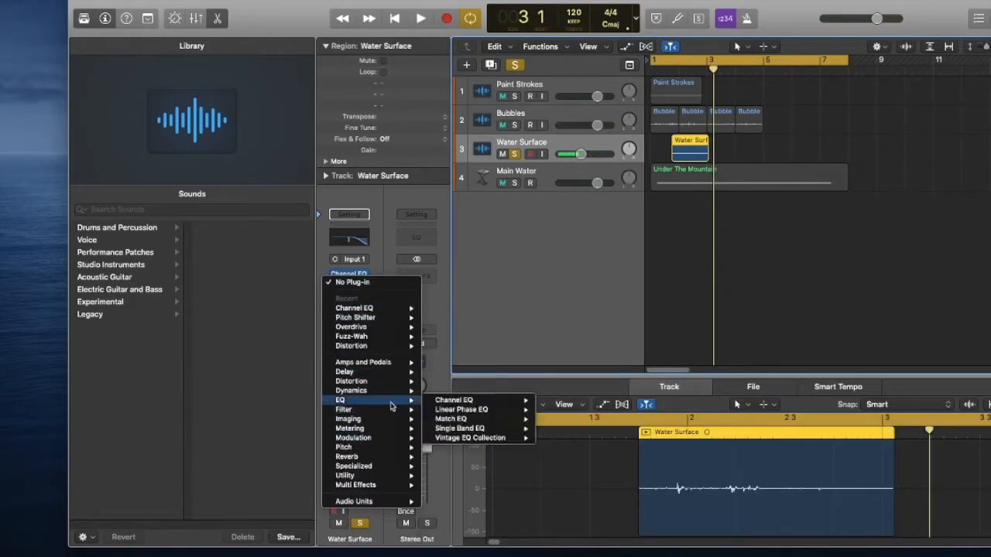
pyautogui.moveTo(372, 347)
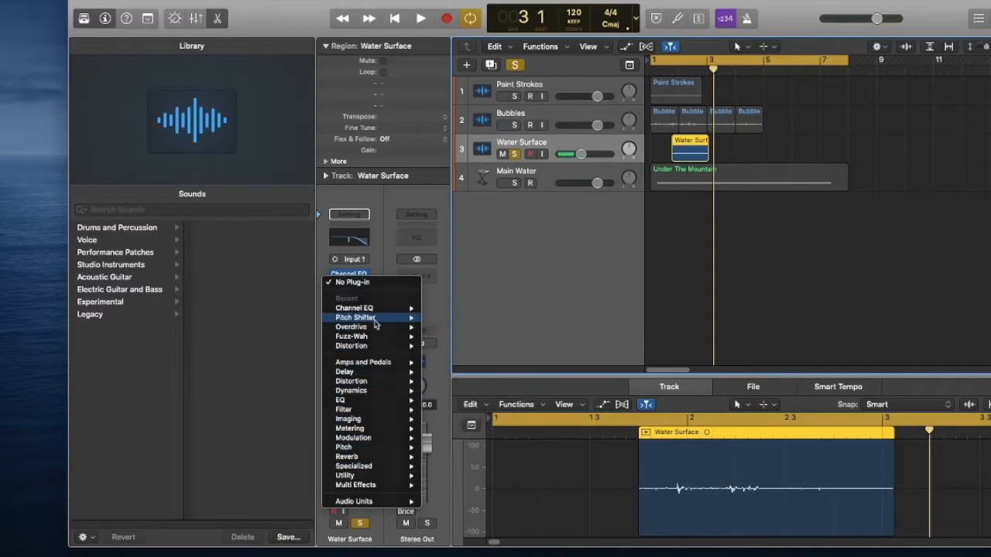
pyautogui.click(376, 323)
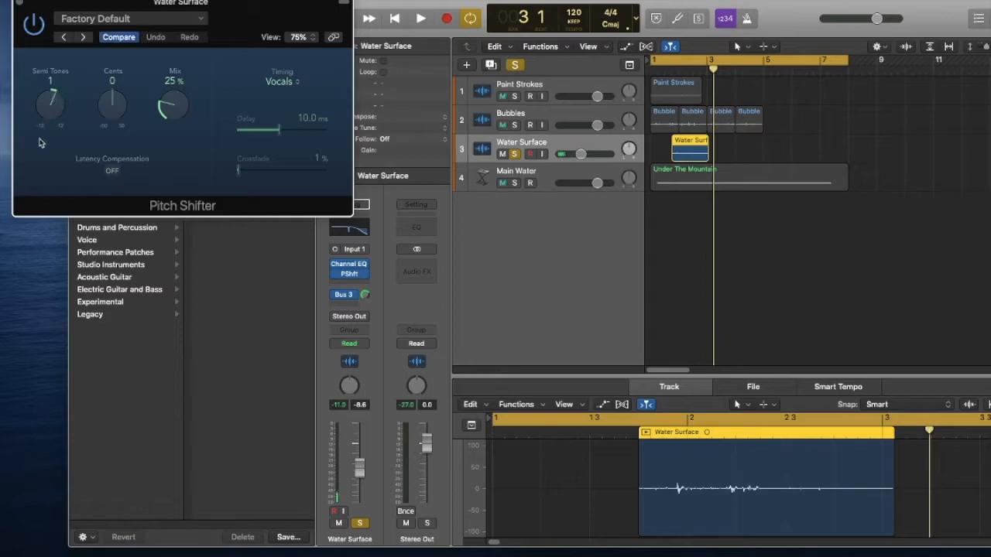
pyautogui.press('space')
pyautogui.moveTo(161, 109); pyautogui.dragTo(170, 74)
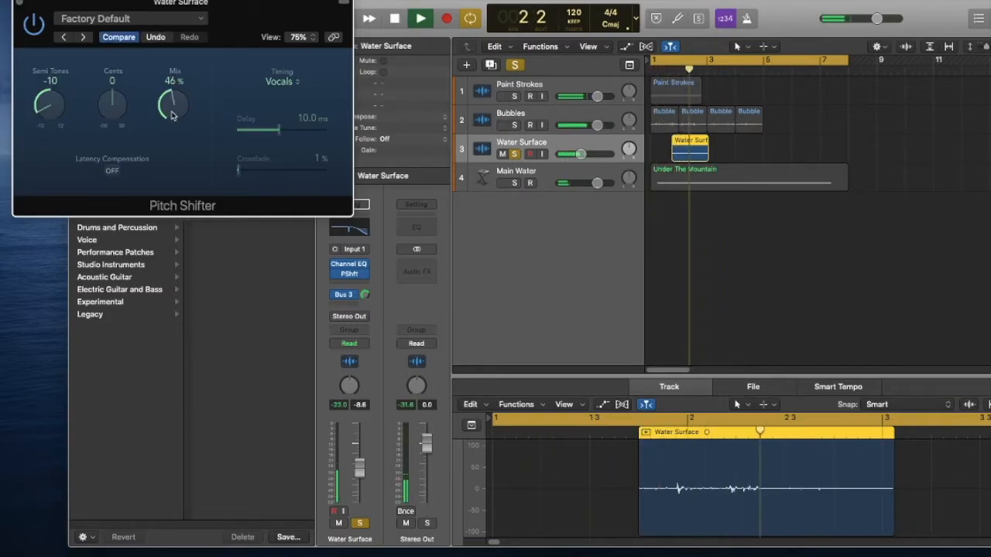
pyautogui.moveTo(173, 110); pyautogui.dragTo(176, 92)
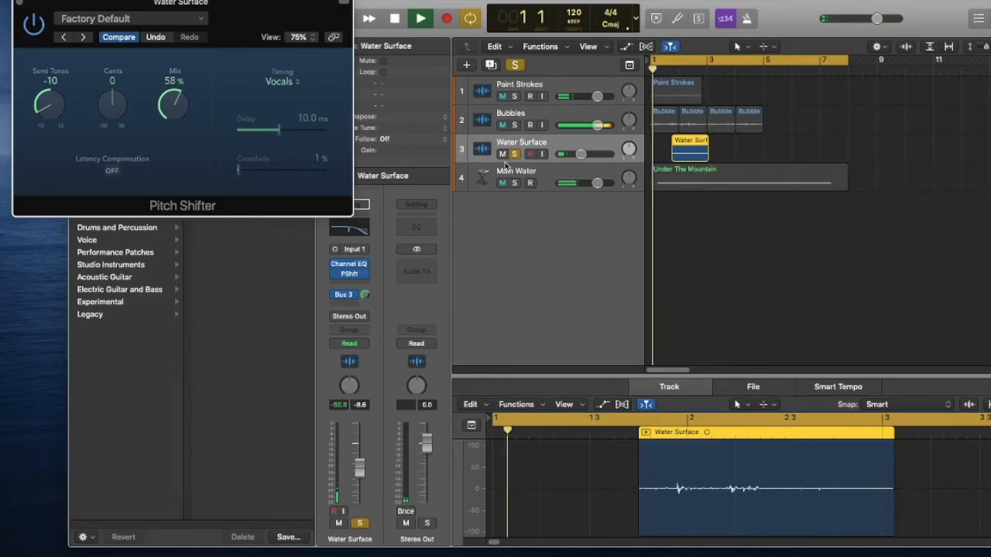
pyautogui.moveTo(172, 109); pyautogui.dragTo(174, 80)
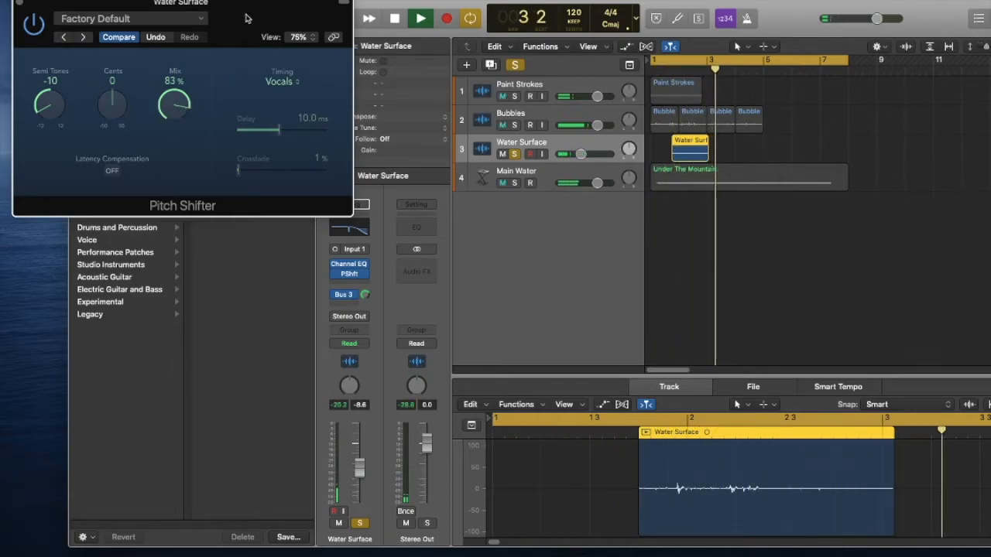
pyautogui.moveTo(248, 17); pyautogui.dragTo(340, 71)
pyautogui.click(110, 56)
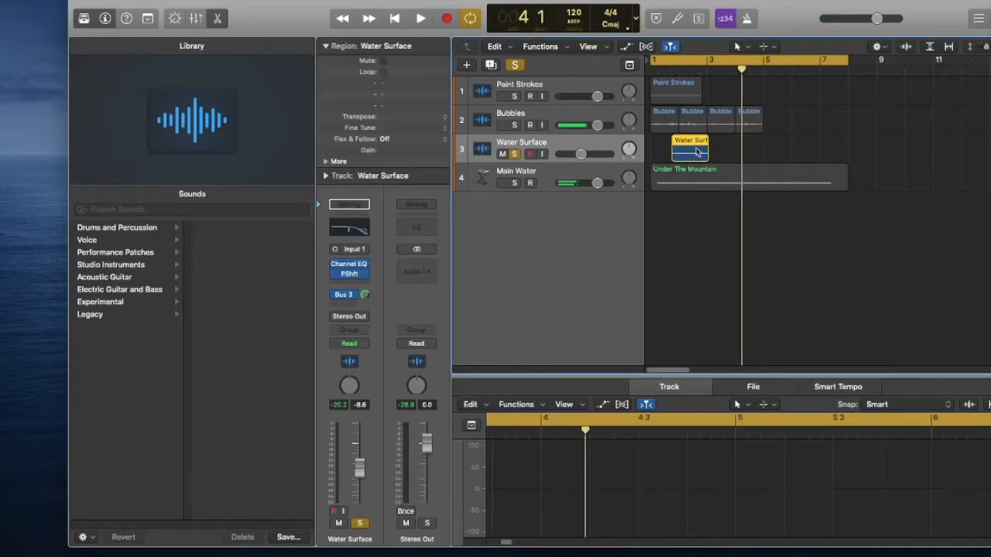
# Reopen Water Surface's Channel EQ and reshape the notch to about 530 Hz, -24 dB, with a wider Q of 1.50.
pyautogui.click(333, 226)
pyautogui.click(333, 226)
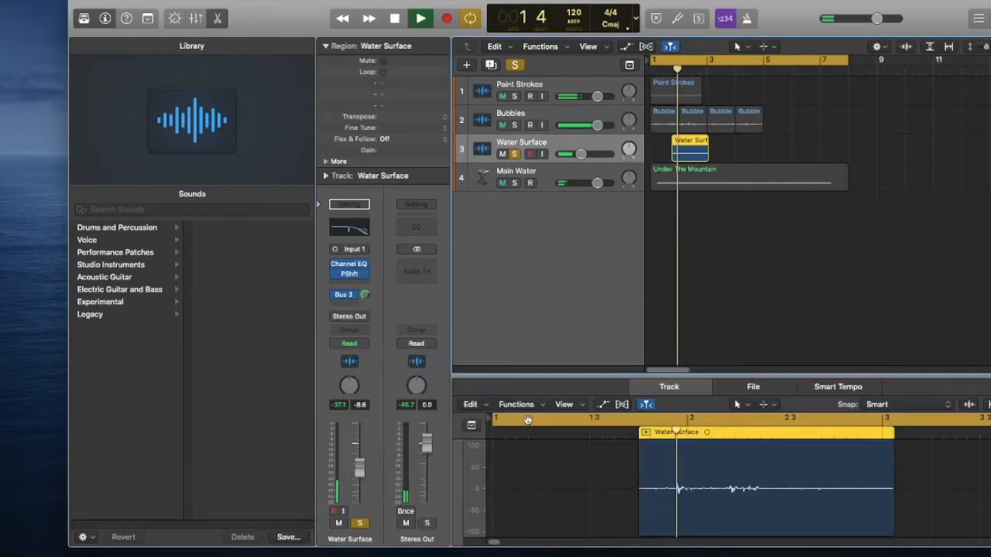
pyautogui.press('space')
pyautogui.click(349, 226)
pyautogui.press('space')
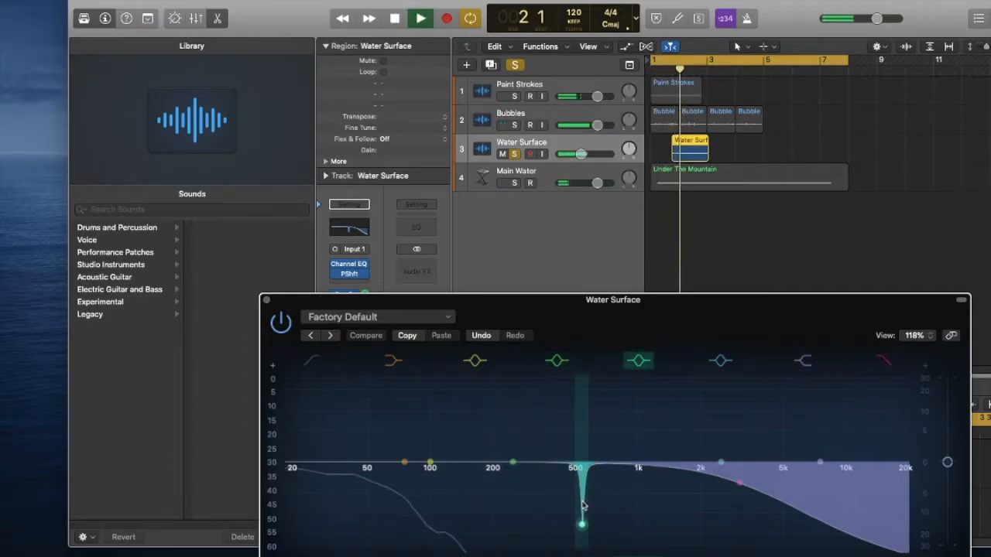
pyautogui.moveTo(586, 508); pyautogui.dragTo(584, 547)
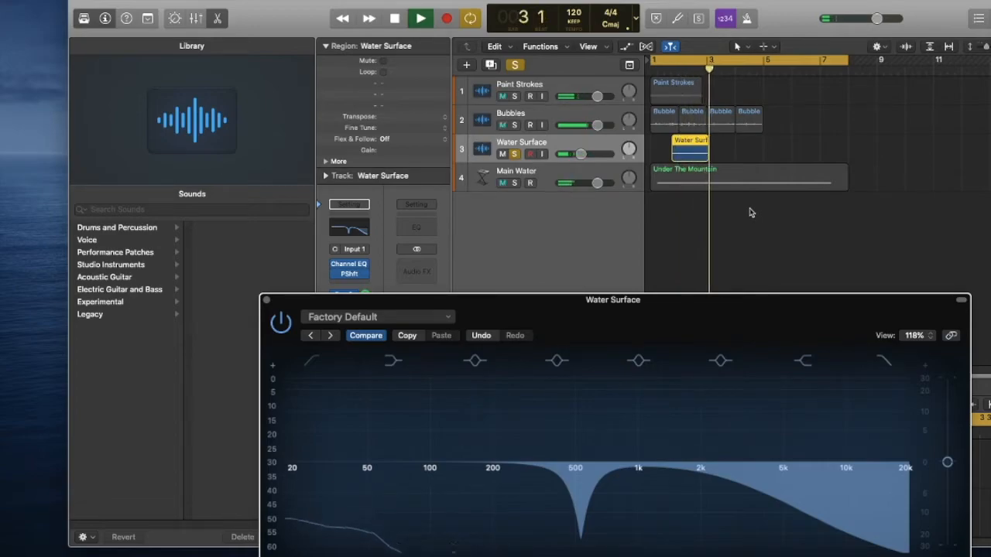
pyautogui.press('space')
pyautogui.click(266, 301)
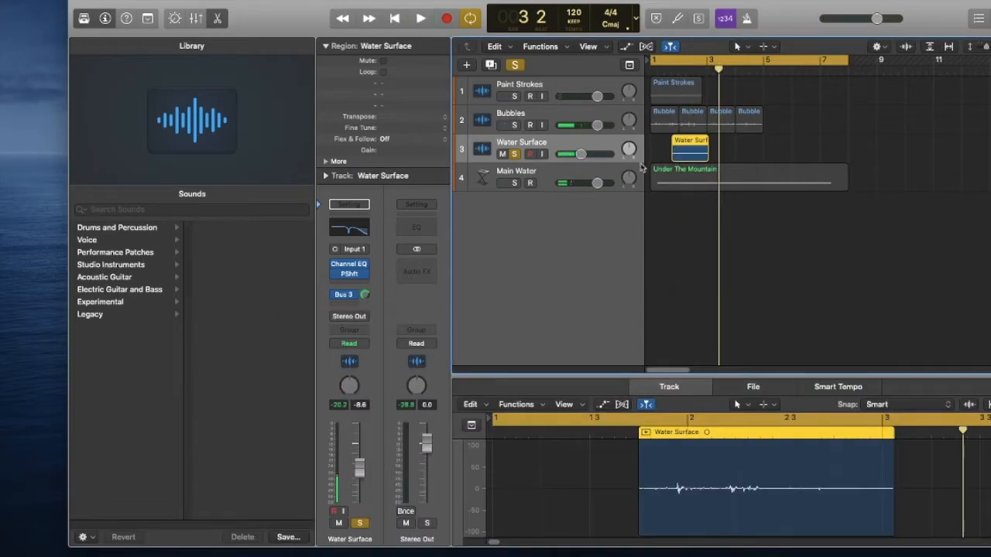
# Play the soloed Water Surface track from the start to check the EQ and pitch shift.
pyautogui.press('Return')
pyautogui.press('space')
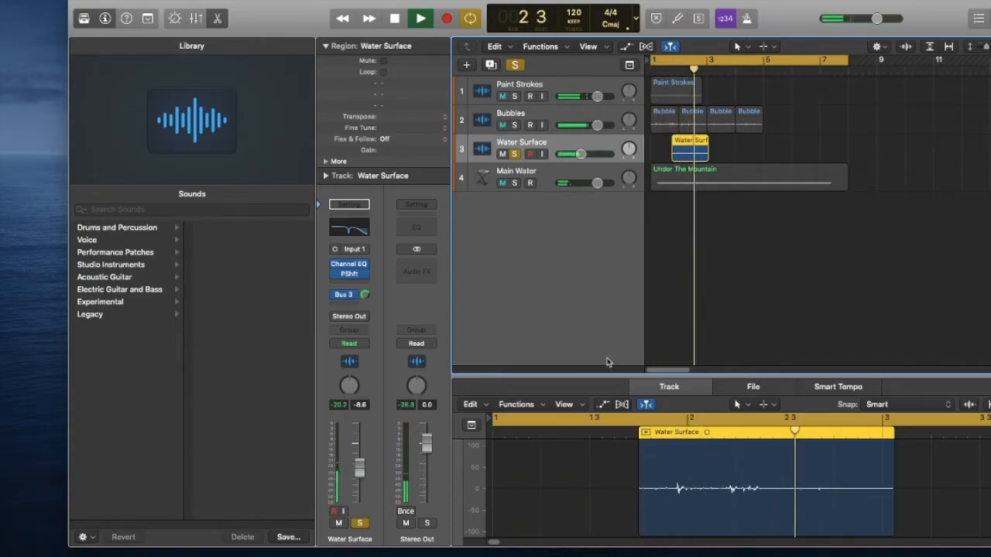
pyautogui.press('space')
# Add a Compressor to the Water Surface track after the Pitch Shifter and turn its auto gain off.
pyautogui.click(353, 284)
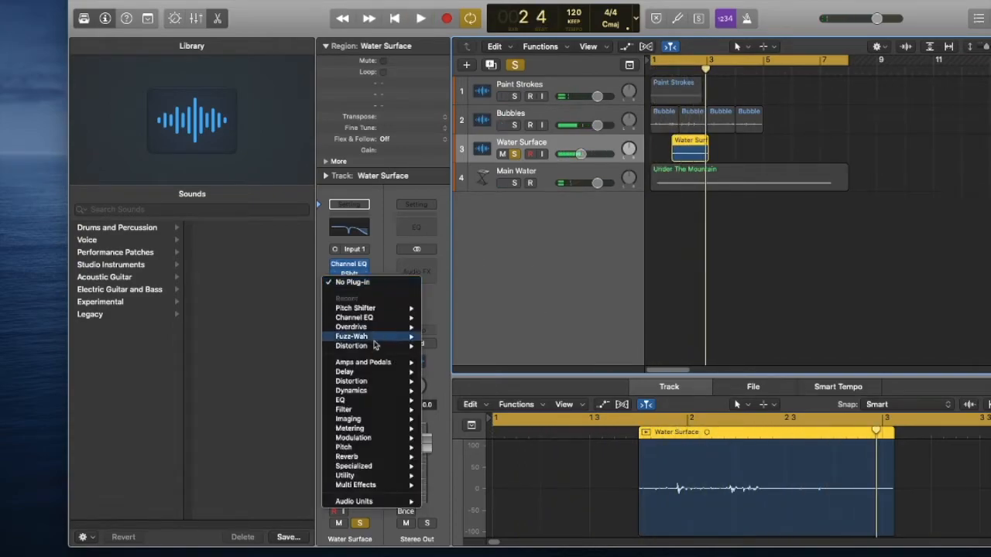
pyautogui.moveTo(377, 393)
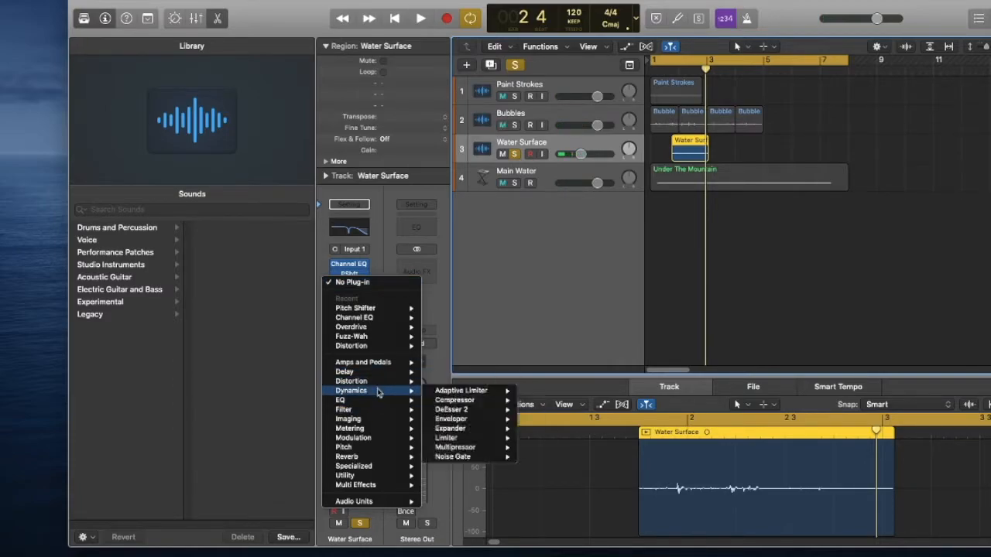
pyautogui.click(539, 400)
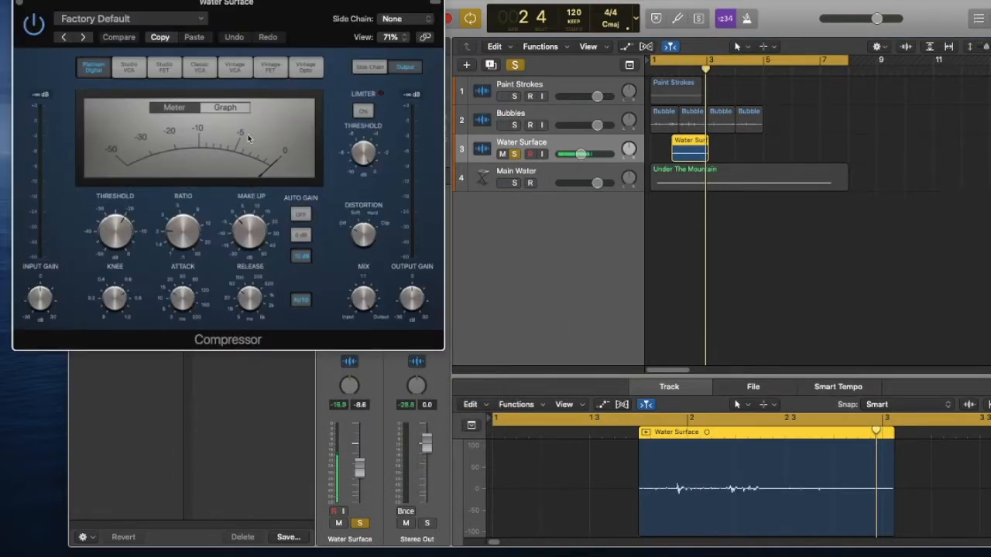
pyautogui.click(300, 216)
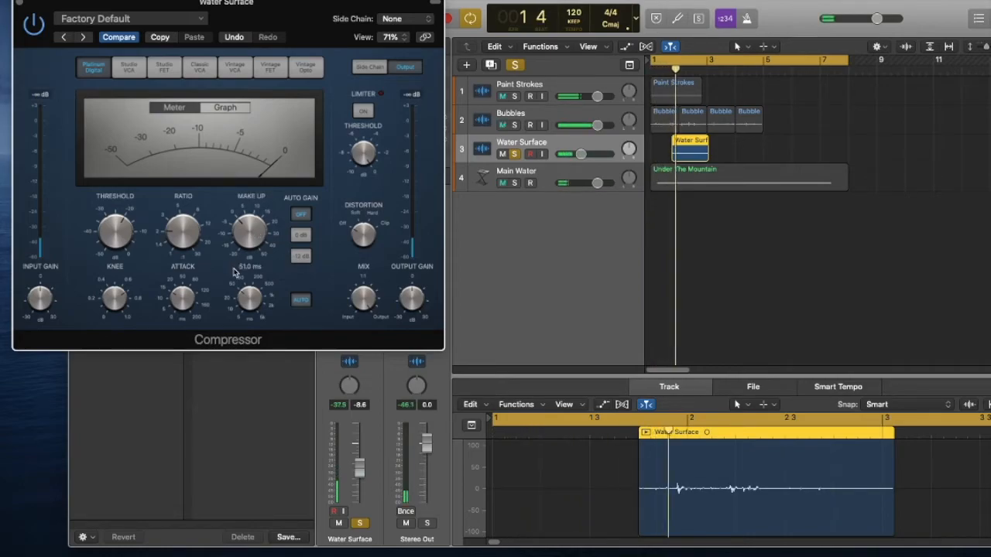
# While replaying from the start, lower the Compressor's threshold to about -35 dB and raise its make-up gain slightly.
pyautogui.moveTo(115, 234); pyautogui.dragTo(113, 261)
pyautogui.press('Return')
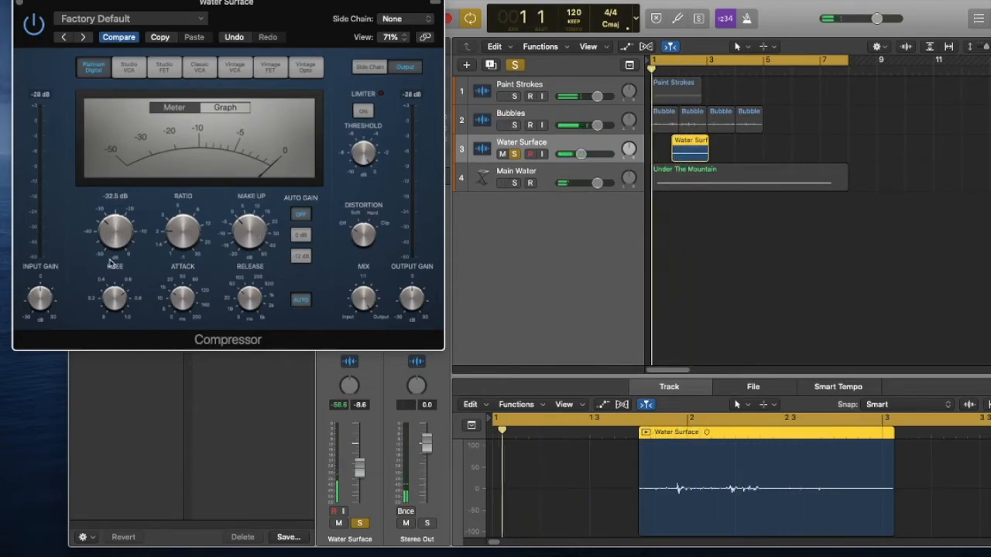
pyautogui.moveTo(113, 238); pyautogui.dragTo(110, 272)
pyautogui.press('Return')
pyautogui.moveTo(124, 239); pyautogui.dragTo(124, 231)
pyautogui.press('Return')
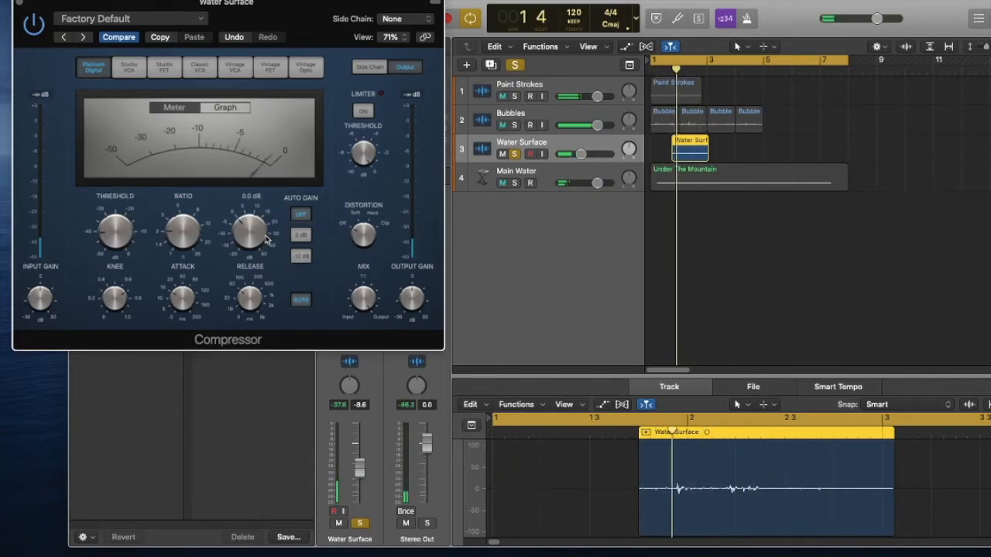
pyautogui.moveTo(121, 232); pyautogui.dragTo(122, 226)
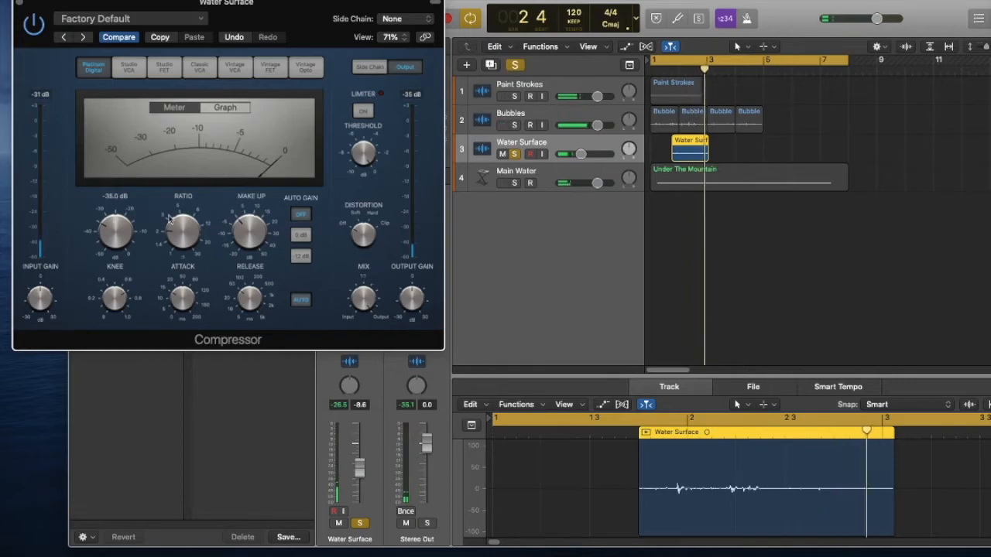
pyautogui.moveTo(254, 235); pyautogui.dragTo(260, 230)
pyautogui.press('Return')
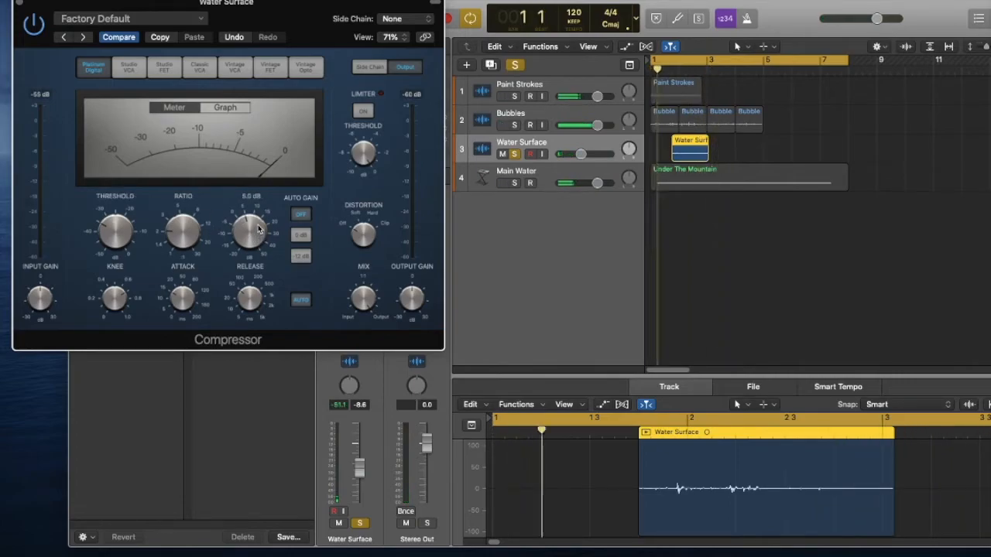
pyautogui.click(20, 6)
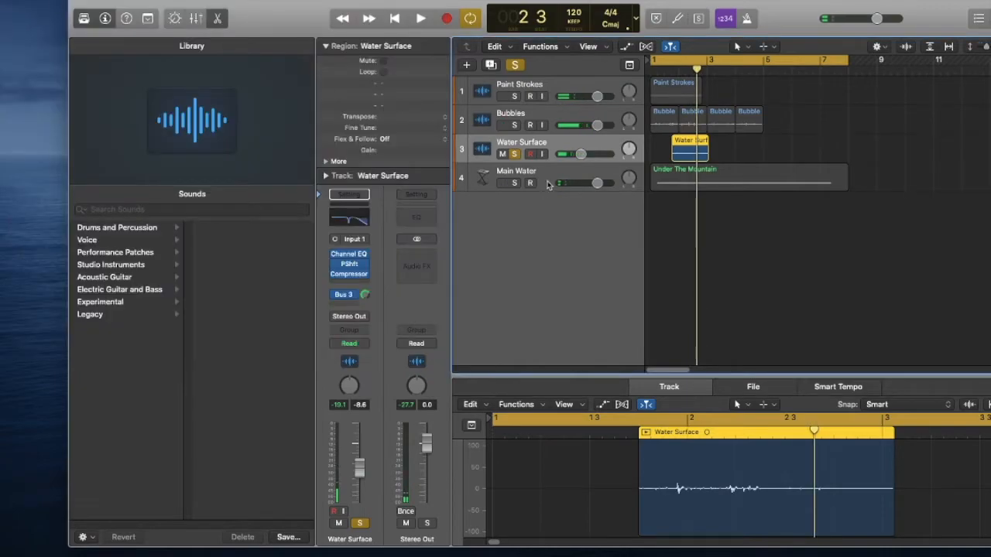
# Enable the low-cut filter in Water Surface's Channel EQ and shape it to about 45.5 Hz at 24 dB/Oct with Q 0.88.
pyautogui.click(353, 219)
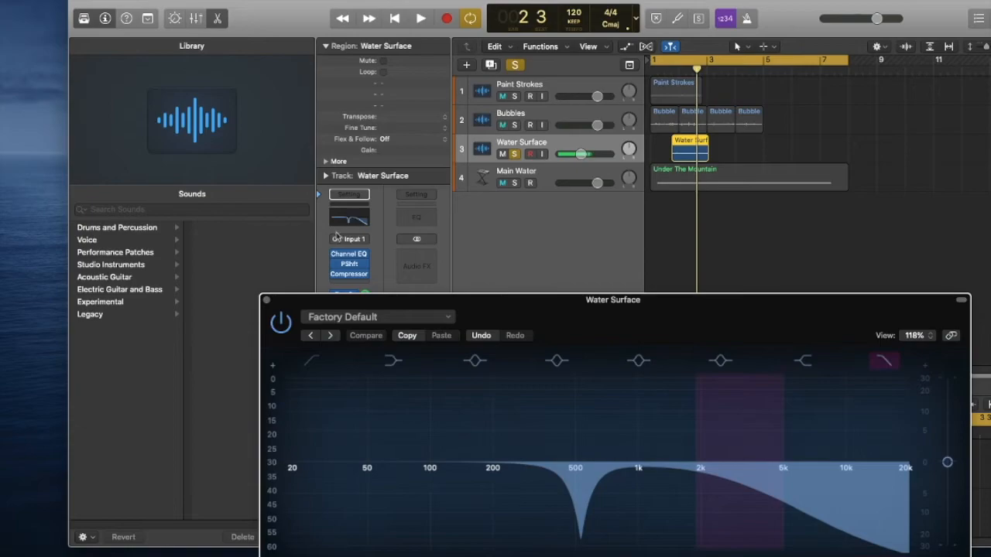
pyautogui.click(311, 366)
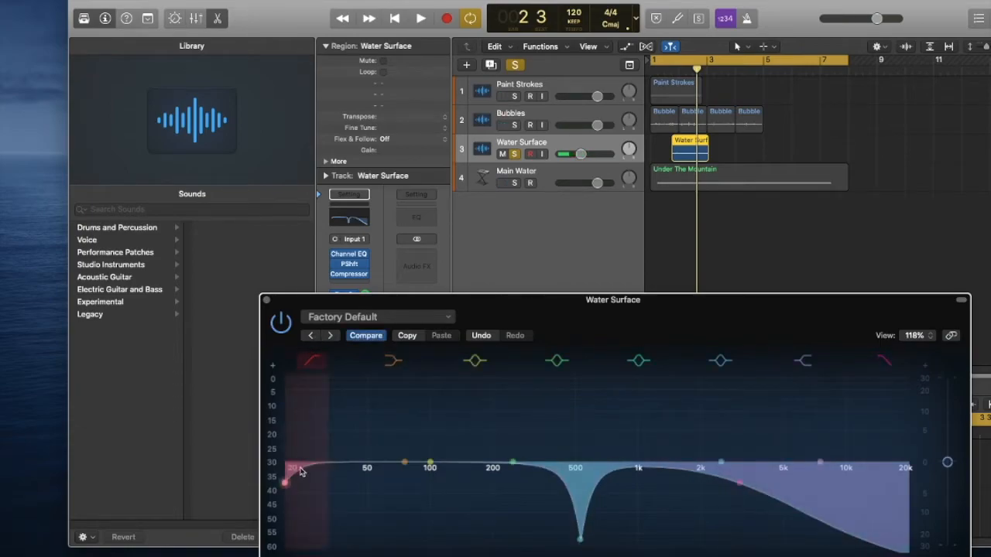
pyautogui.press('space')
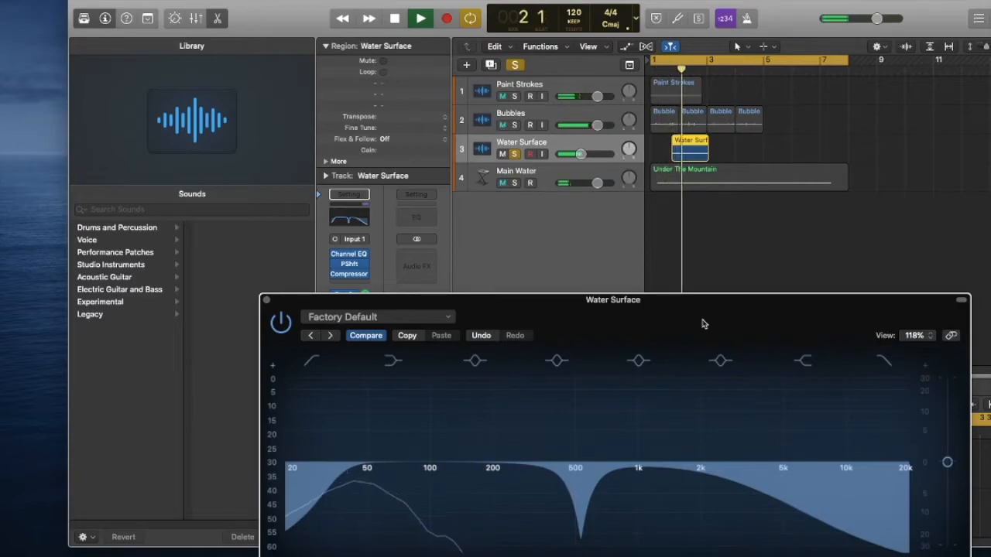
pyautogui.moveTo(346, 525); pyautogui.dragTo(362, 470)
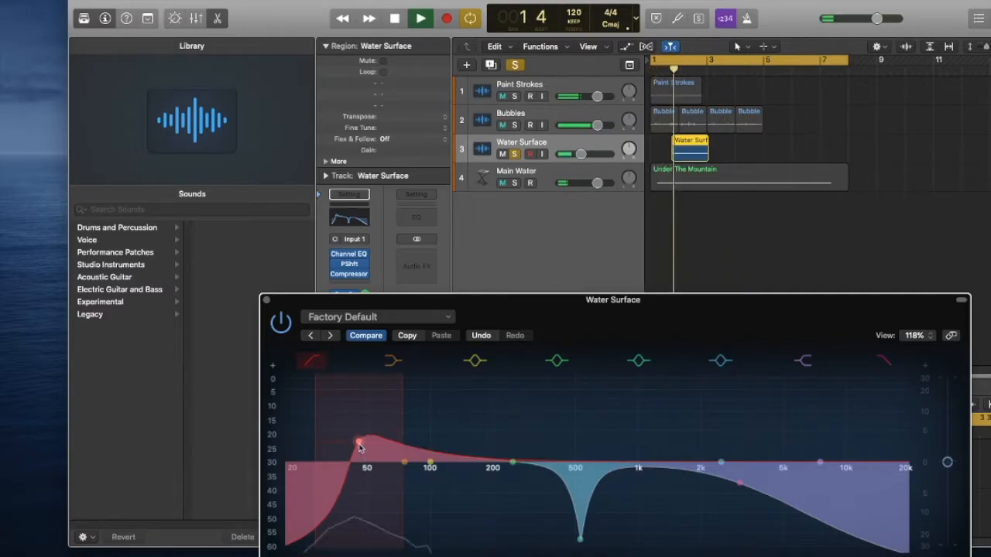
pyautogui.moveTo(359, 448); pyautogui.dragTo(360, 460)
pyautogui.press('space')
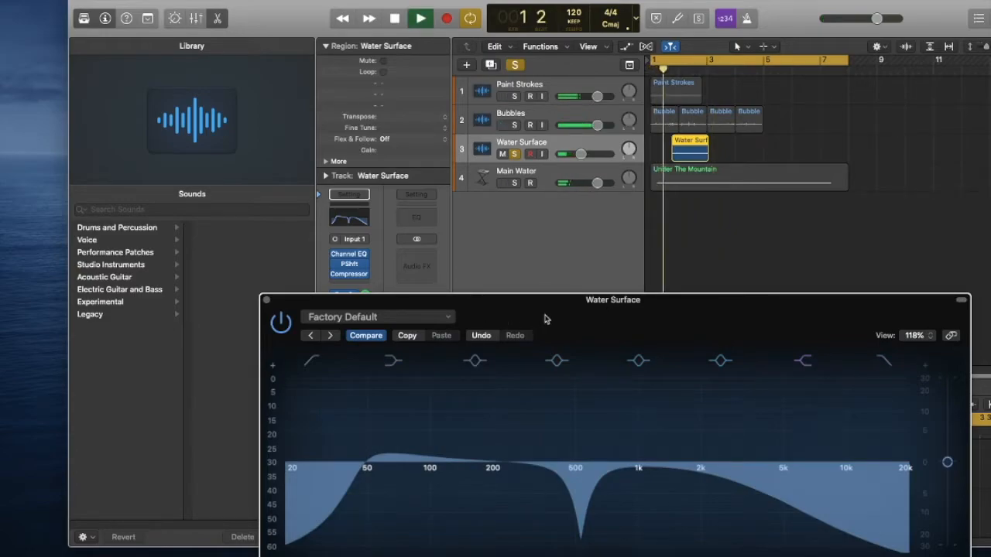
pyautogui.moveTo(544, 318); pyautogui.dragTo(597, 266)
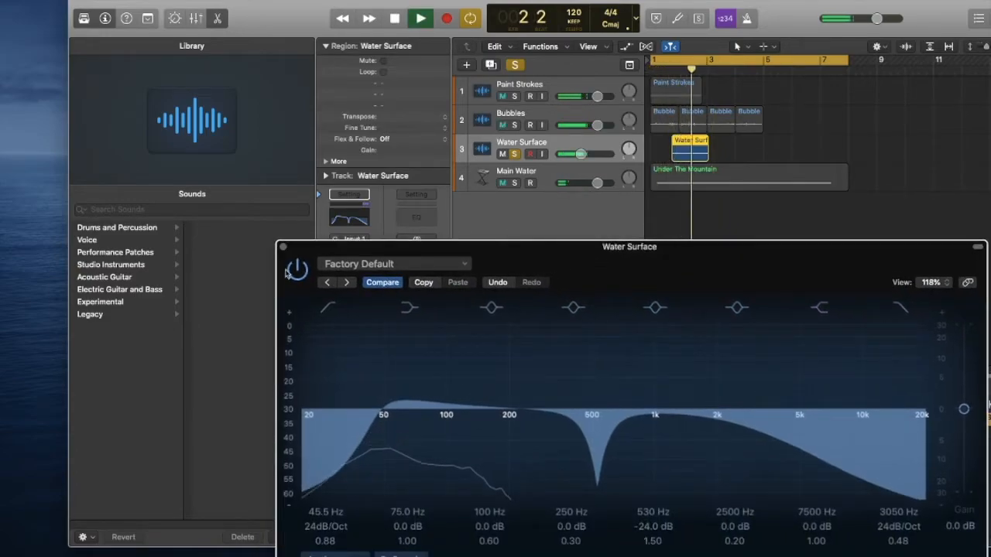
pyautogui.click(283, 246)
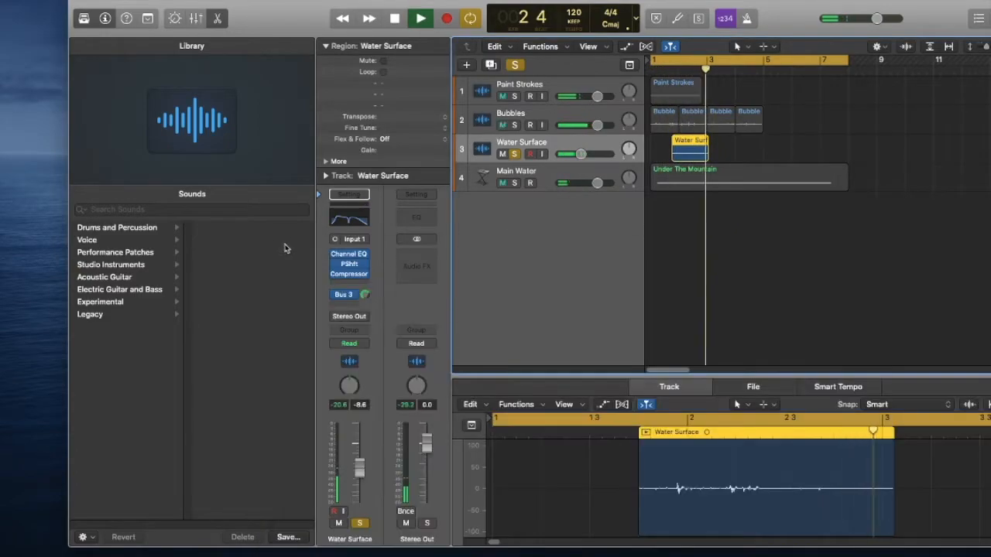
# Solo Main Water alongside Water Surface and lower Water Surface's volume to about -14.2 dB while replaying from the start.
pyautogui.click(514, 183)
pyautogui.press('Return')
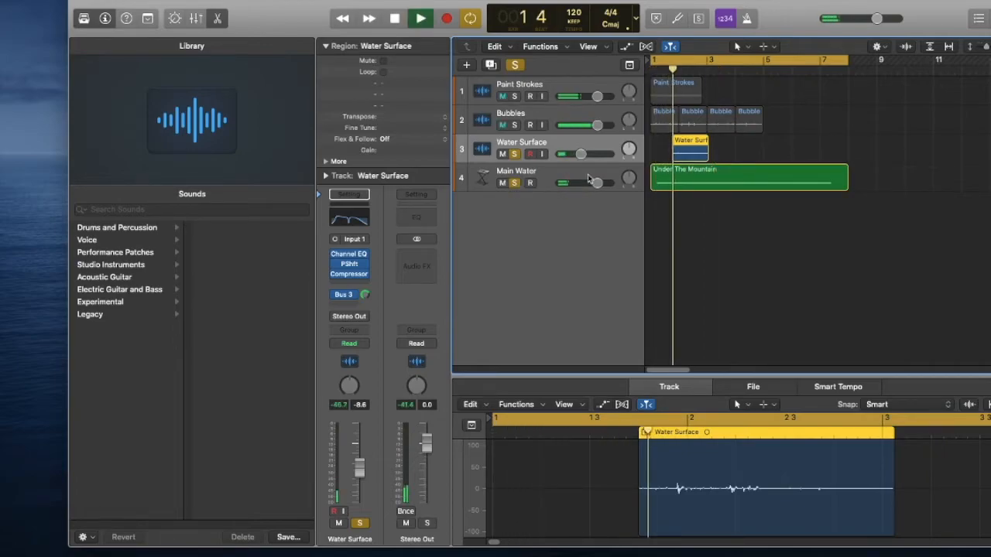
pyautogui.moveTo(580, 155); pyautogui.dragTo(568, 159)
pyautogui.press('Return')
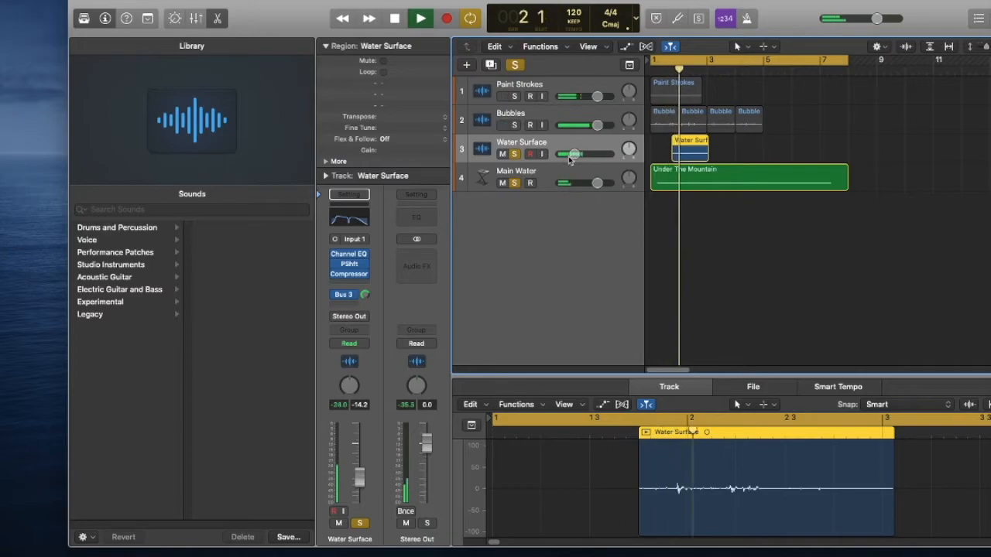
# Choose the Flex tool as the secondary tool and lengthen the Water Surface region to span about bar 1.5 to bar 4.25, replaying it.
pyautogui.press('space')
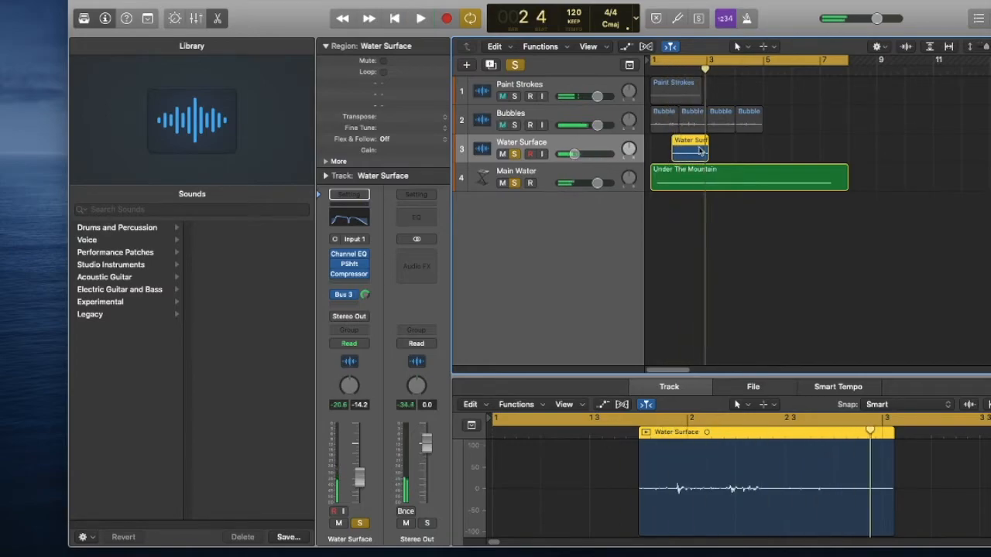
pyautogui.click(770, 46)
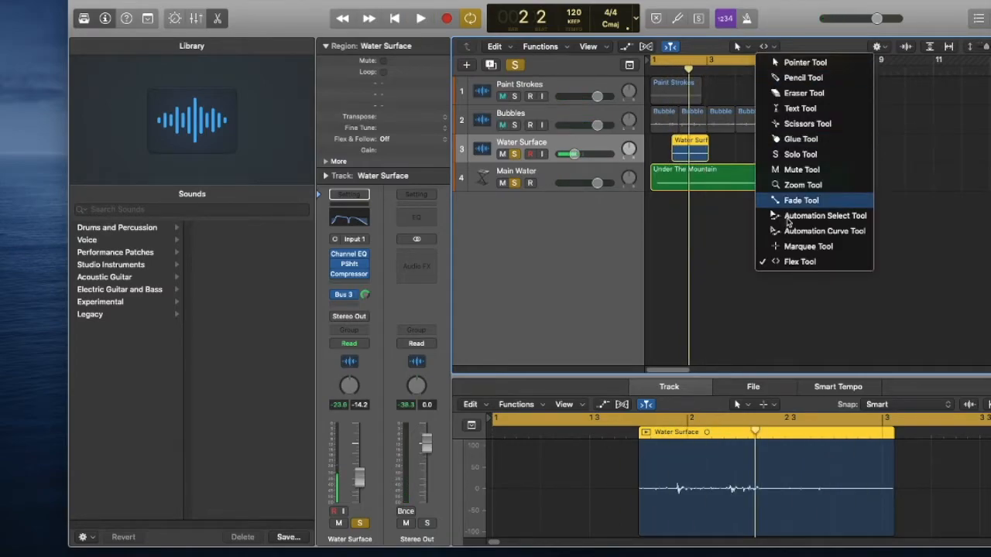
pyautogui.click(742, 91)
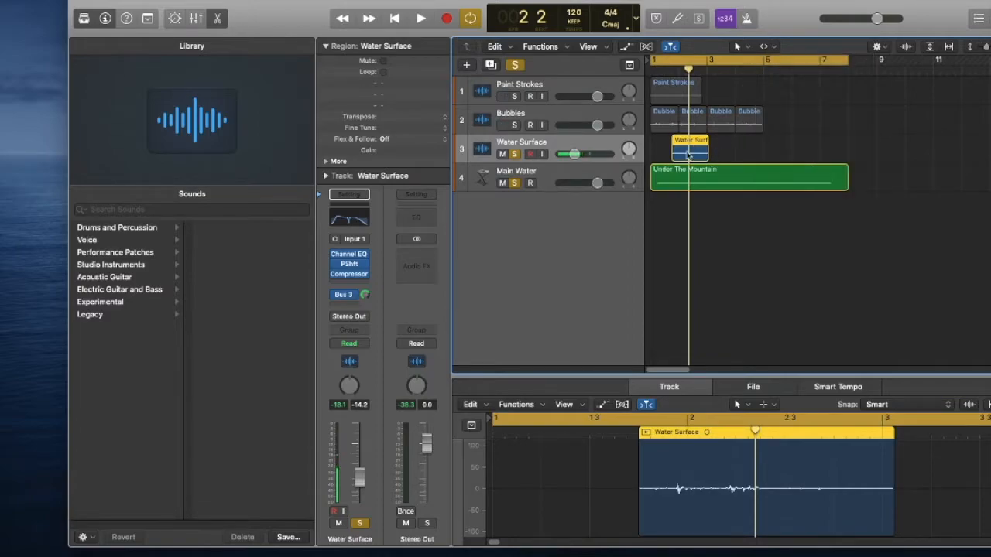
pyautogui.moveTo(671, 153); pyautogui.dragTo(689, 141)
pyautogui.press('space')
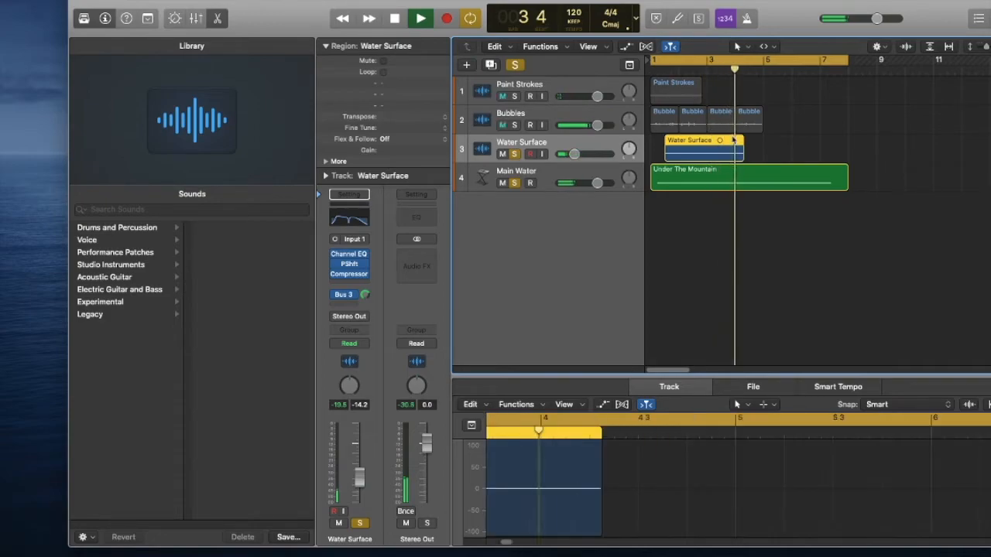
pyautogui.press('space')
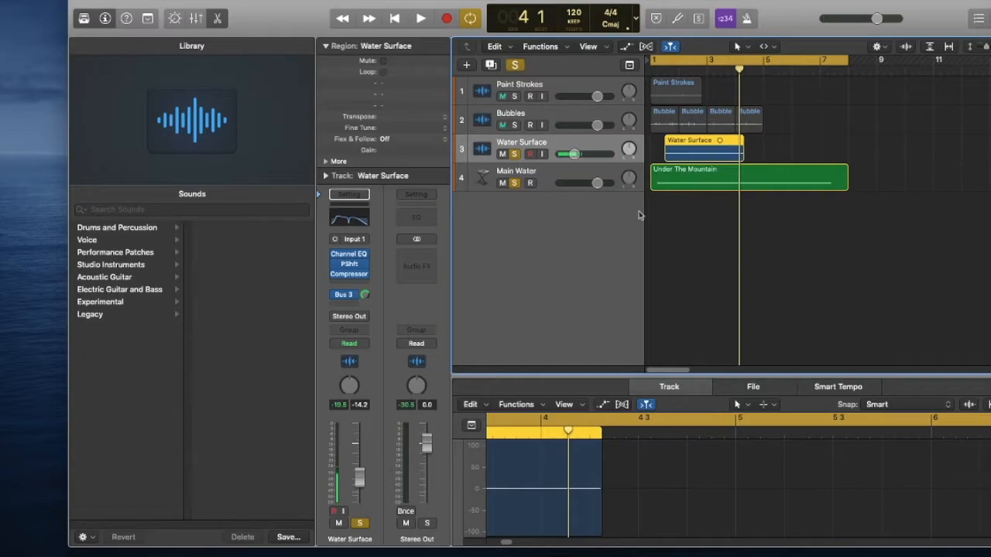
# Raise the mix of Water Surface's Pitch Shifter to 88% while replaying from the start, and close the plug-in.
pyautogui.click(353, 267)
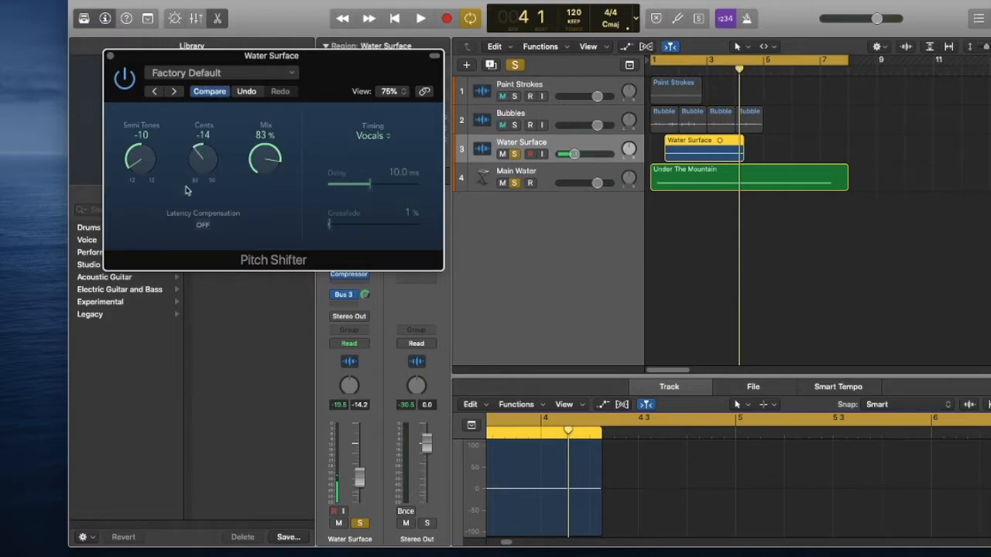
pyautogui.press('Return')
pyautogui.press('space')
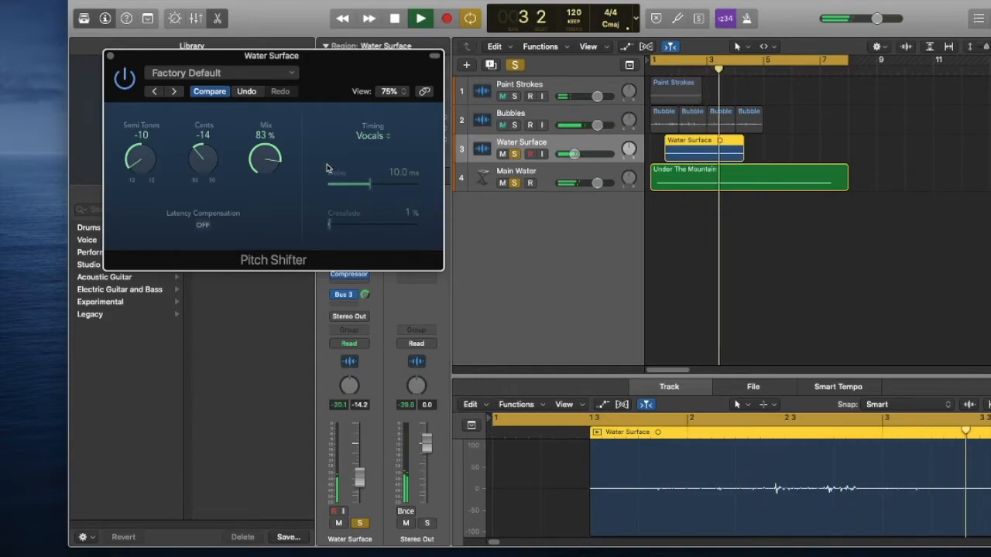
pyautogui.moveTo(273, 162); pyautogui.dragTo(275, 157)
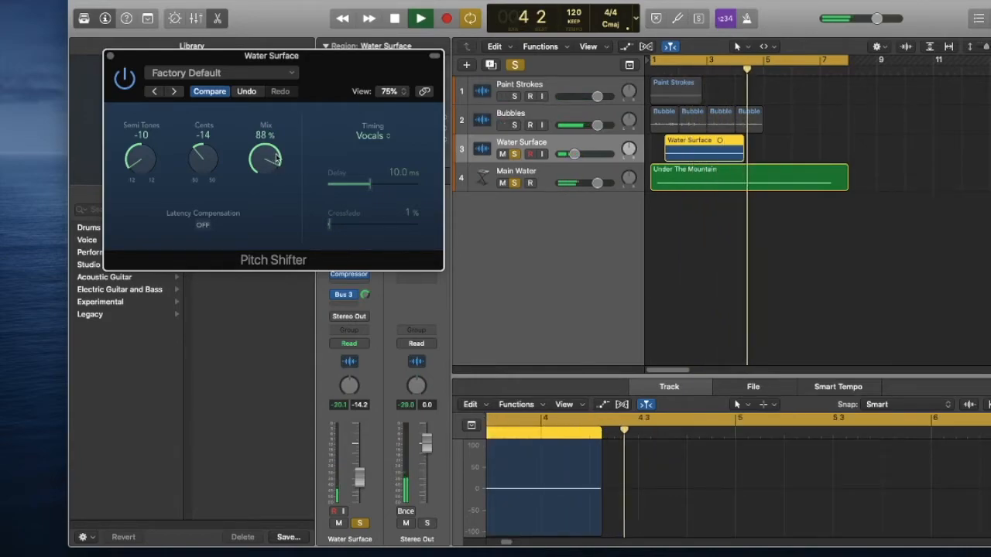
pyautogui.press('Return')
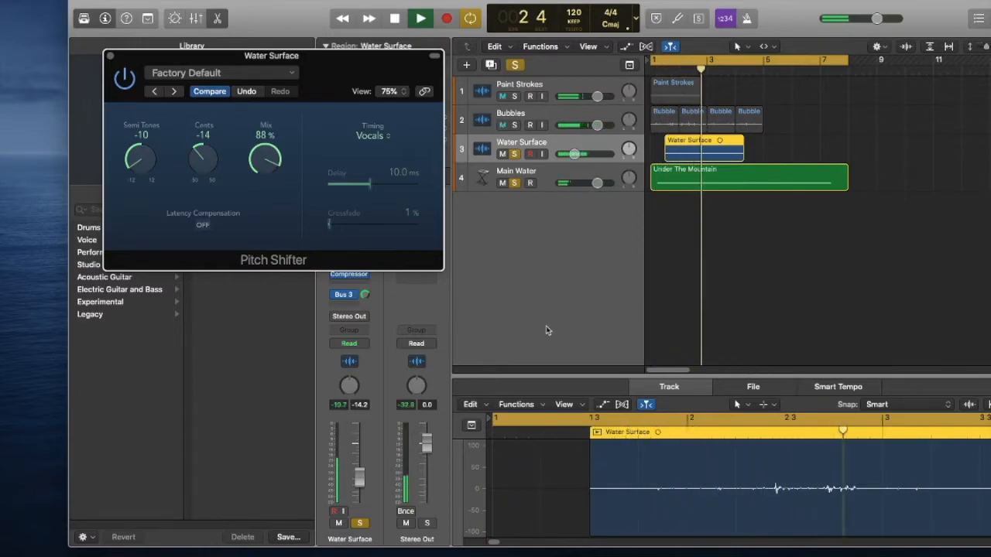
pyautogui.moveTo(315, 55); pyautogui.dragTo(346, 109)
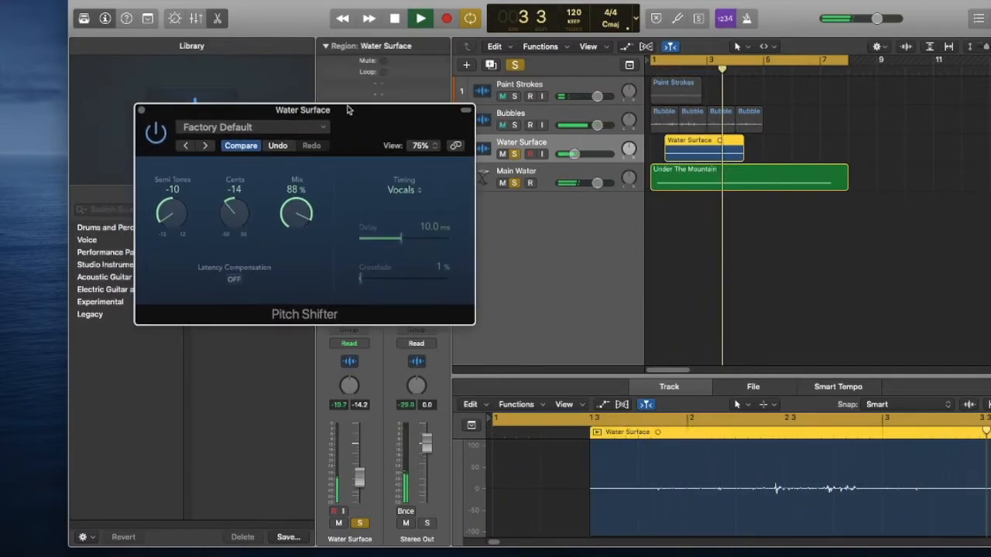
pyautogui.click(142, 112)
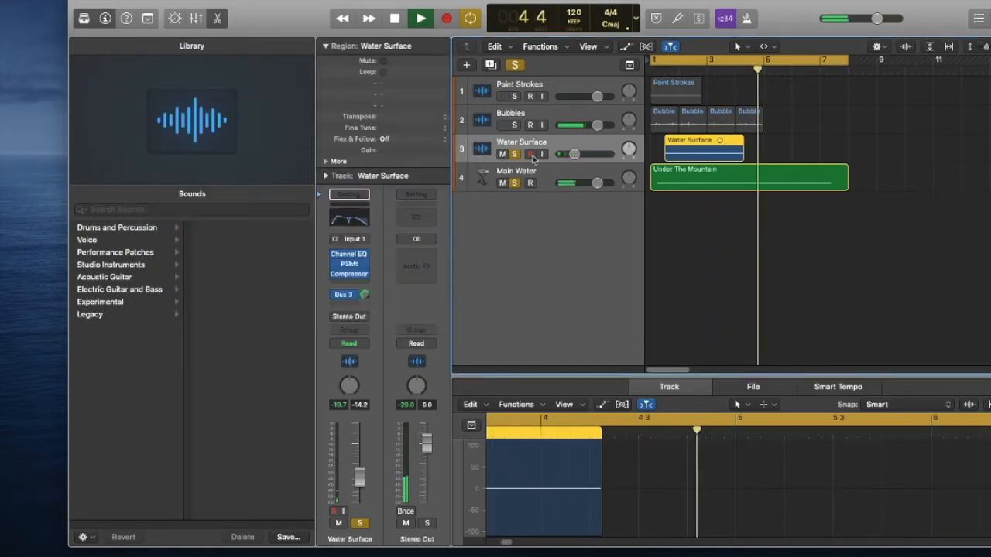
# Solo Bubbles alongside Water Surface and Main Water and play back the three layers together.
pyautogui.press('space')
pyautogui.click(515, 126)
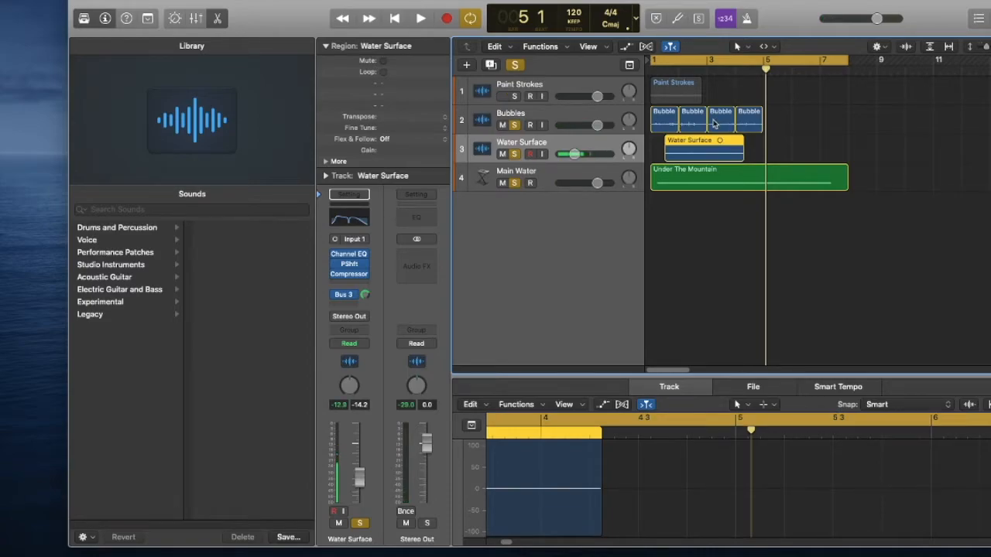
pyautogui.press('space')
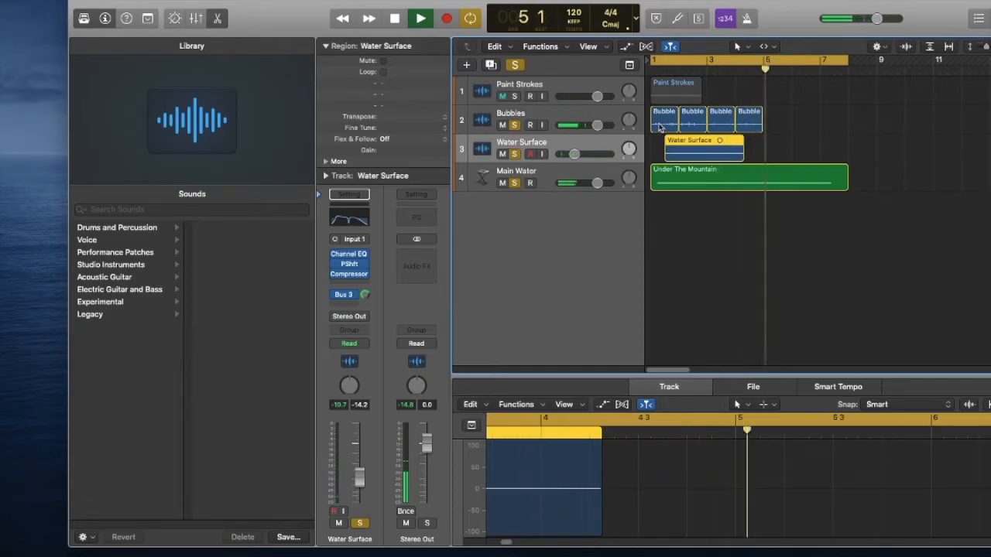
pyautogui.press('space')
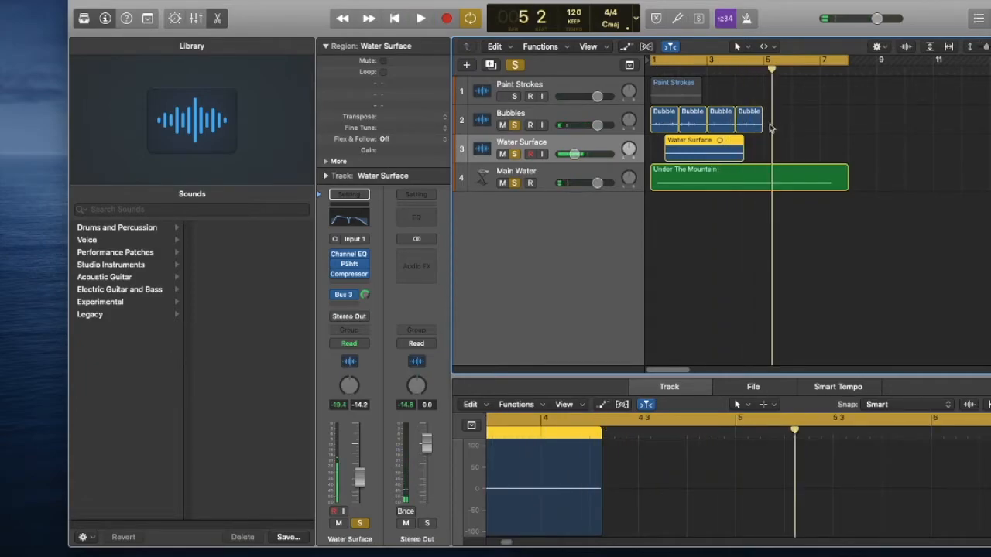
pyautogui.click(660, 126)
pyautogui.press('Delete')
pyautogui.click(741, 116)
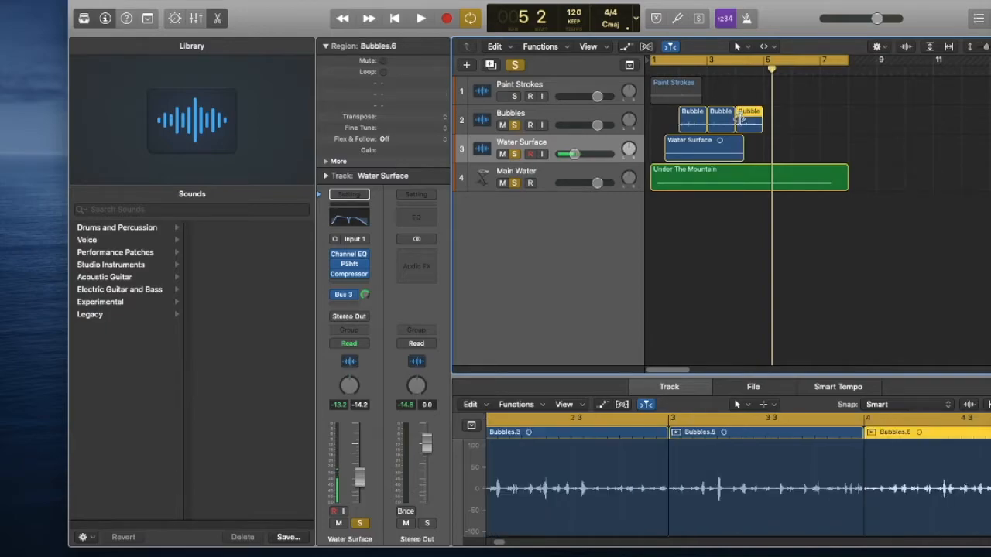
pyautogui.press('Delete')
pyautogui.click(727, 118)
pyautogui.moveTo(727, 117); pyautogui.dragTo(792, 118)
pyautogui.press('cmd+z')
pyautogui.press('cmd+z')
pyautogui.press('super+z')
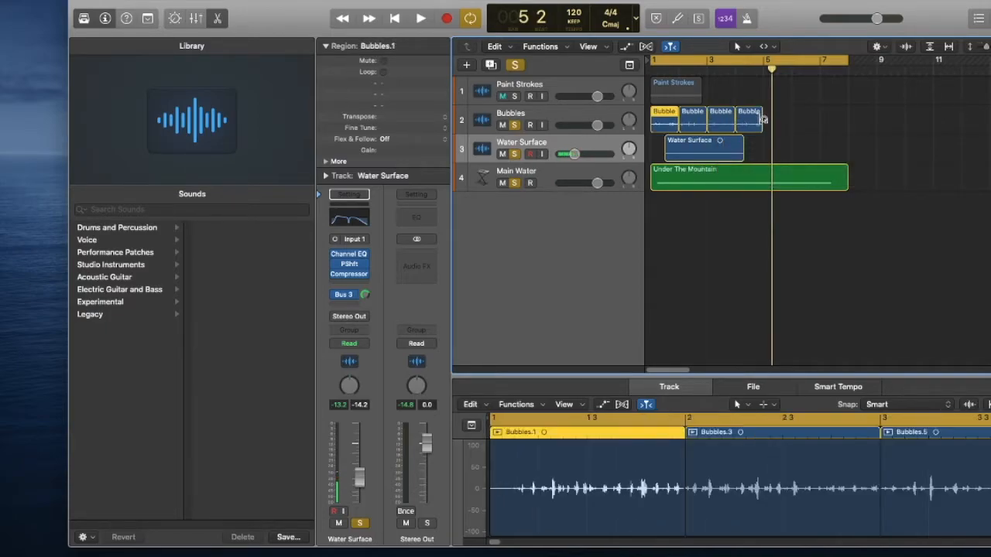
# Space the four Bubbles regions out around bars 1, 3, 5 and 7 and trim each one shorter to leave gaps.
pyautogui.moveTo(750, 124); pyautogui.dragTo(820, 129)
pyautogui.moveTo(720, 126); pyautogui.dragTo(781, 129)
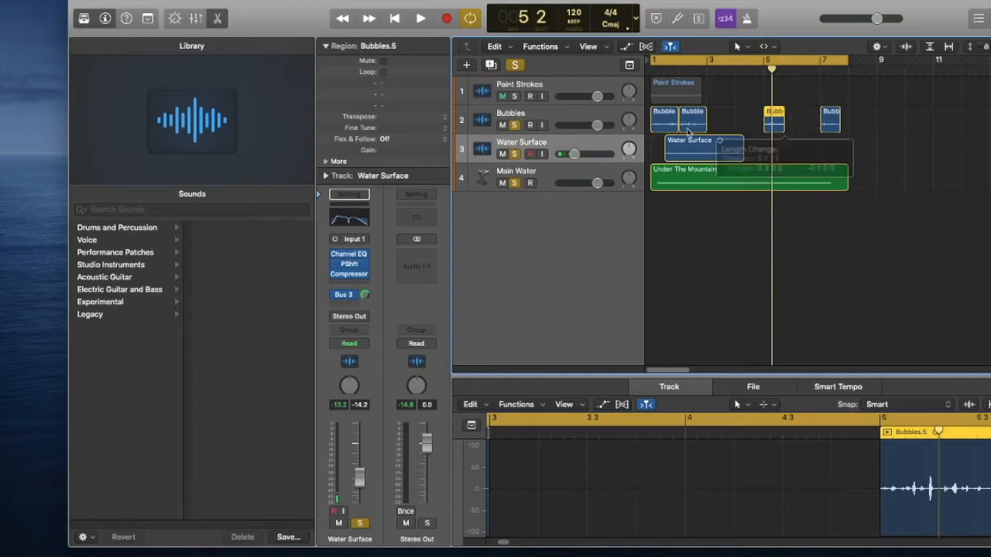
pyautogui.click(703, 123)
pyautogui.moveTo(703, 123)
pyautogui.mouseDown()
pyautogui.moveTo(732, 124)
pyautogui.moveTo(713, 126)
pyautogui.mouseUp()
pyautogui.moveTo(653, 129); pyautogui.dragTo(660, 129)
pyautogui.click(650, 127)
pyautogui.click(659, 129)
# Compare the Bubbles track during playback with its Channel EQ bypassed and re-enabled, and close the EQ.
pyautogui.click(543, 117)
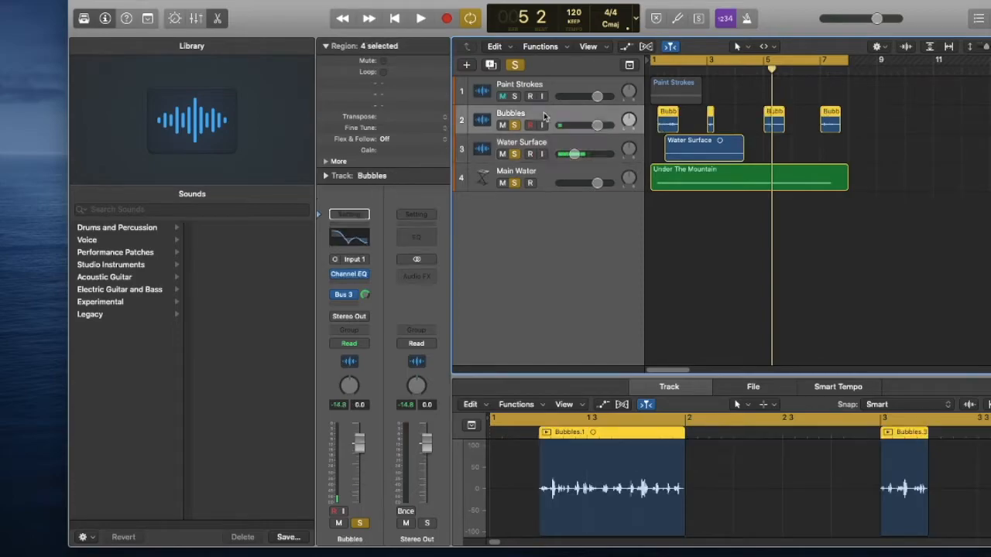
pyautogui.click(343, 241)
pyautogui.press('space')
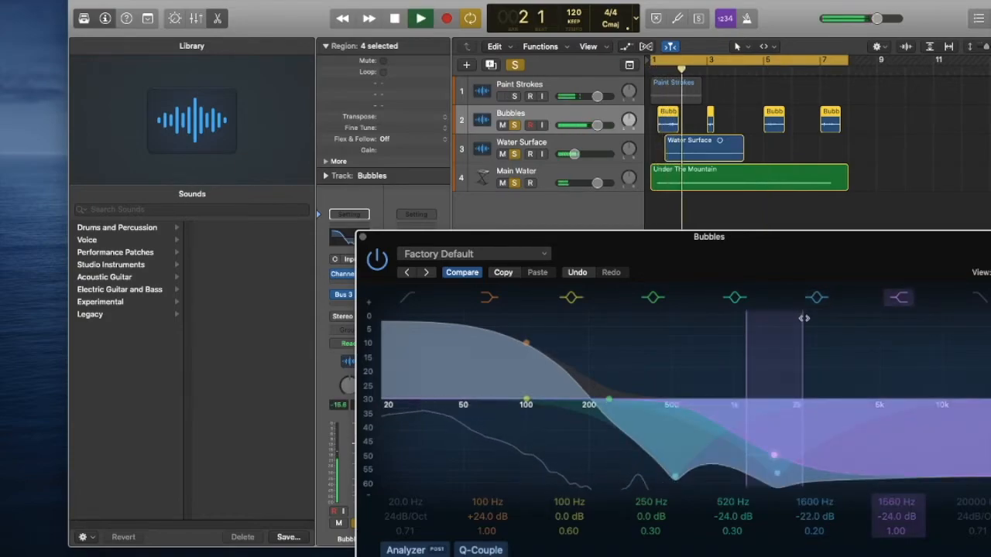
pyautogui.click(553, 117)
pyautogui.click(336, 277)
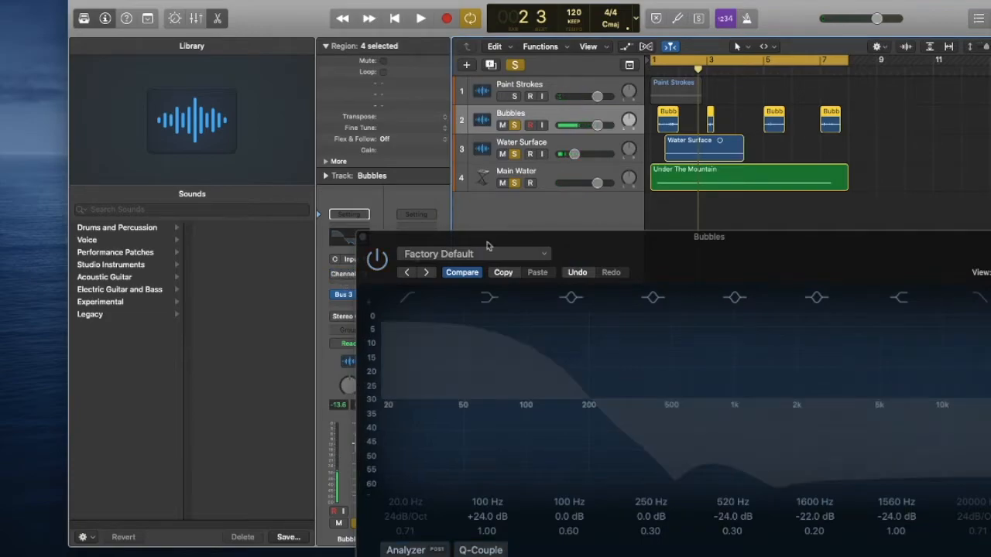
pyautogui.click(378, 262)
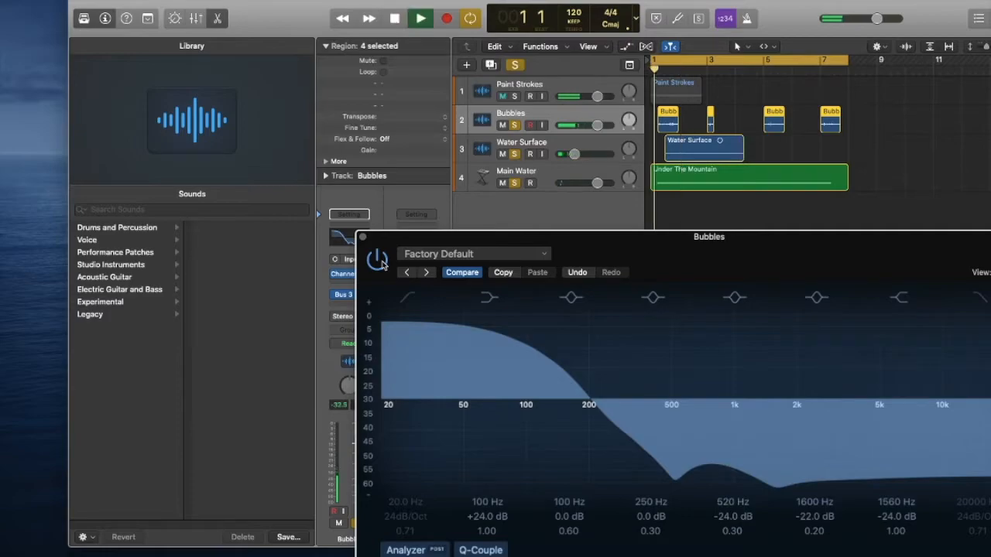
pyautogui.press('space')
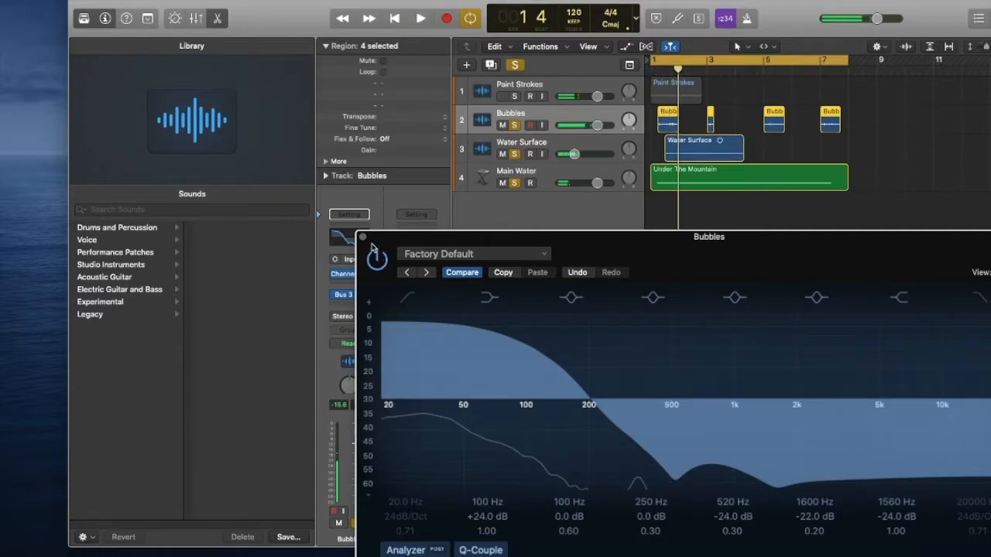
pyautogui.moveTo(371, 245); pyautogui.dragTo(547, 289)
pyautogui.click(528, 283)
# Shorten the first Bubbles region to about a quarter bar and place it with Bubbles.3 side by side between bars 4 and 5.
pyautogui.press('space')
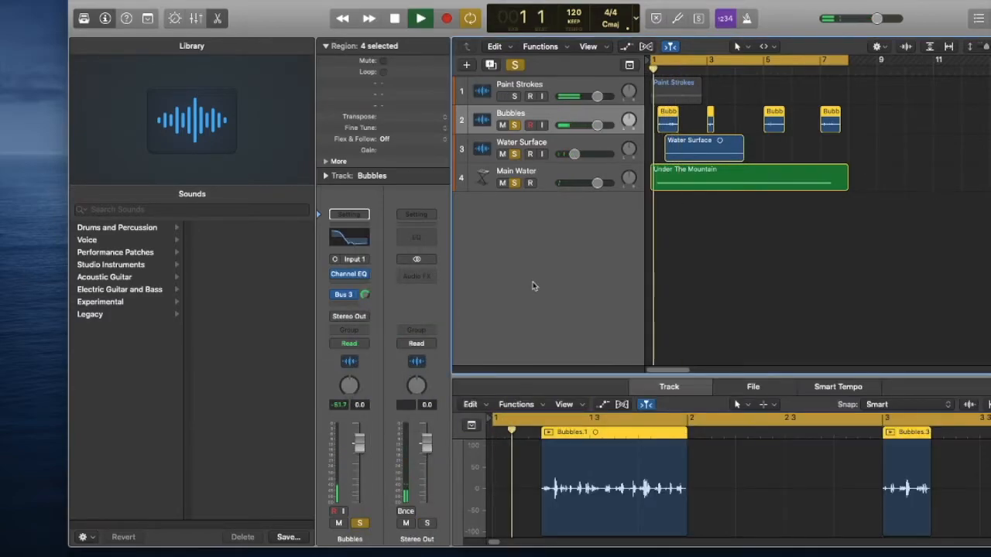
pyautogui.press('space')
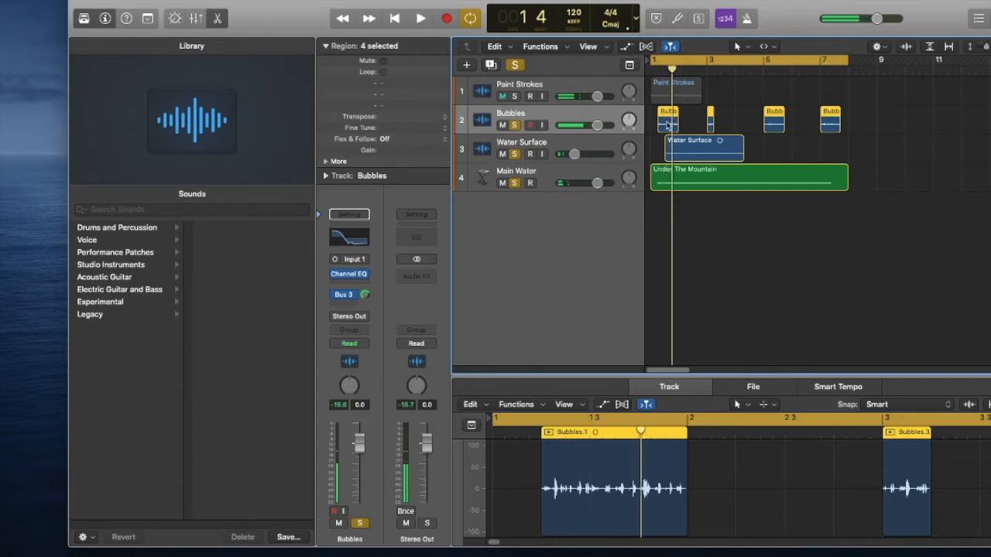
pyautogui.moveTo(668, 124); pyautogui.dragTo(680, 127)
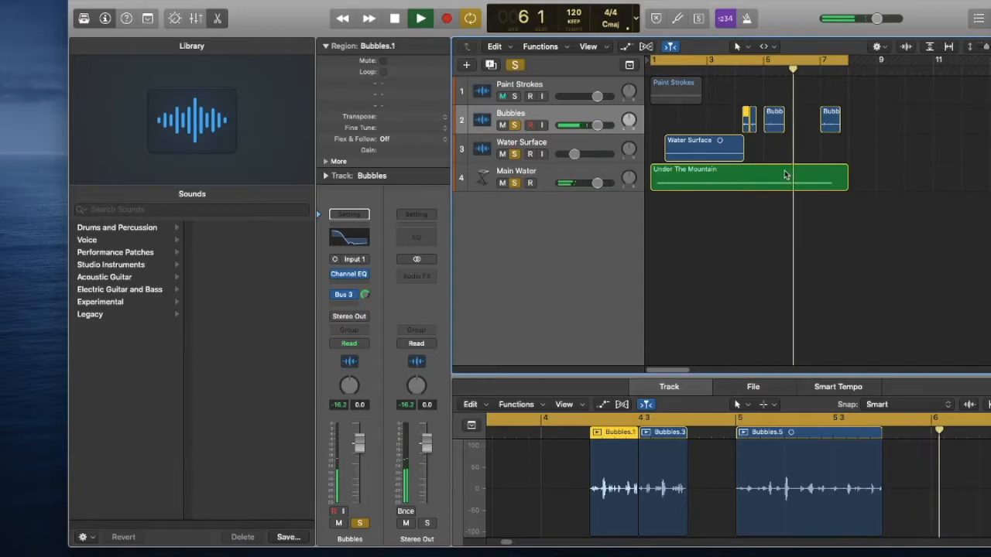
# Delete Bubbles.5, move the two short Bubbles regions to about bar 3.25, and move Bubbles.6 to about bar 5.25.
pyautogui.click(774, 132)
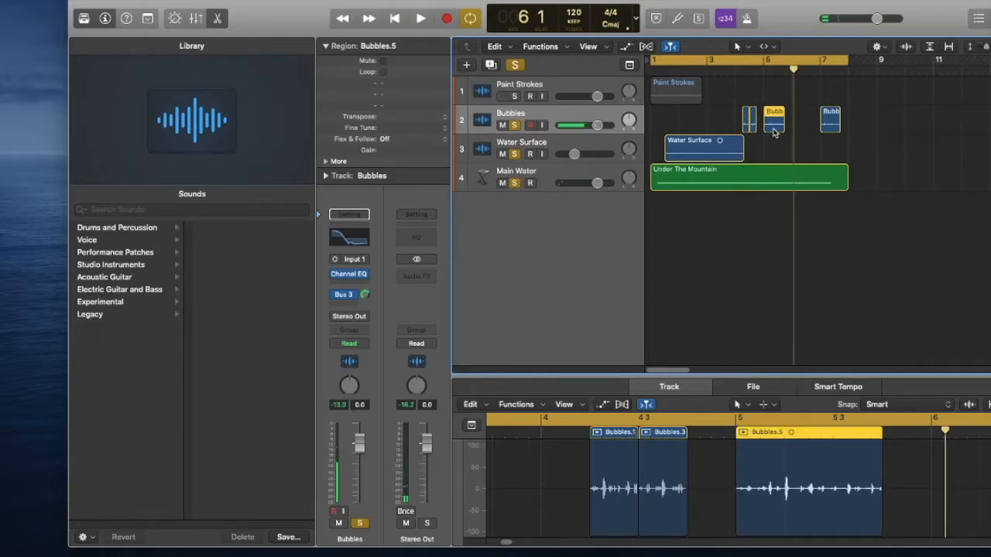
pyautogui.press('Delete')
pyautogui.press('space')
pyautogui.moveTo(831, 130); pyautogui.dragTo(722, 128)
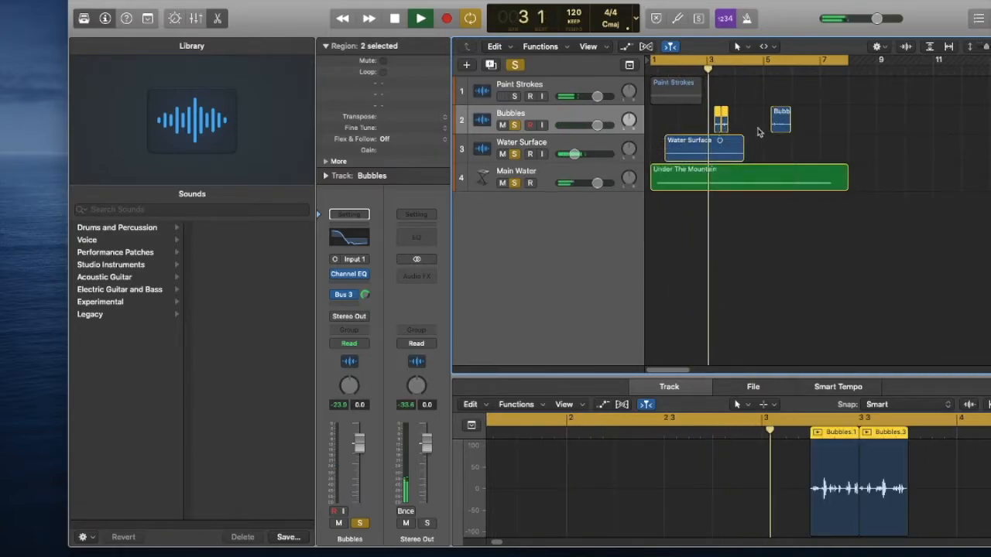
# Lower the Bubbles volume to -4.6 dB and add a Pitch Shifter set to -3 semitones, -8 cents and 70% mix.
pyautogui.press('space')
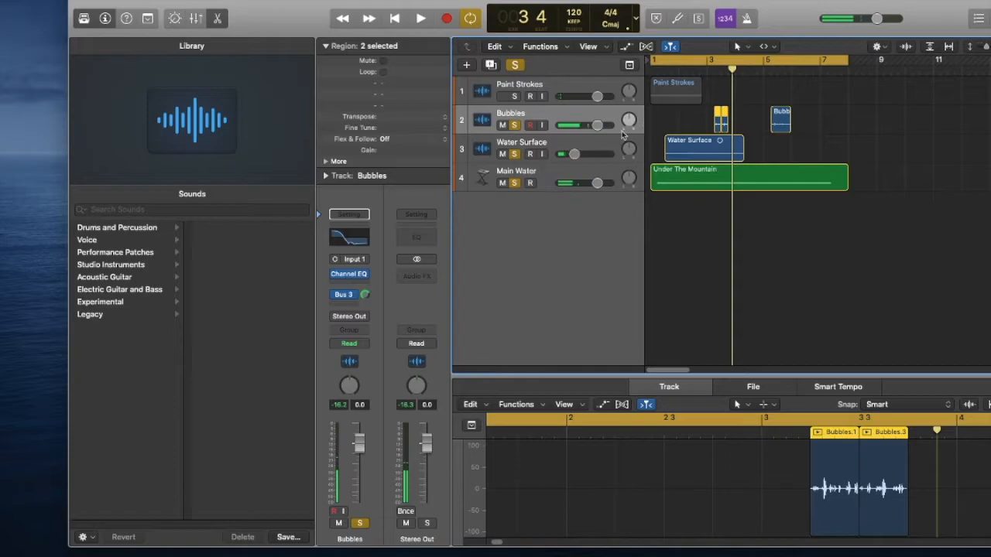
pyautogui.press('space')
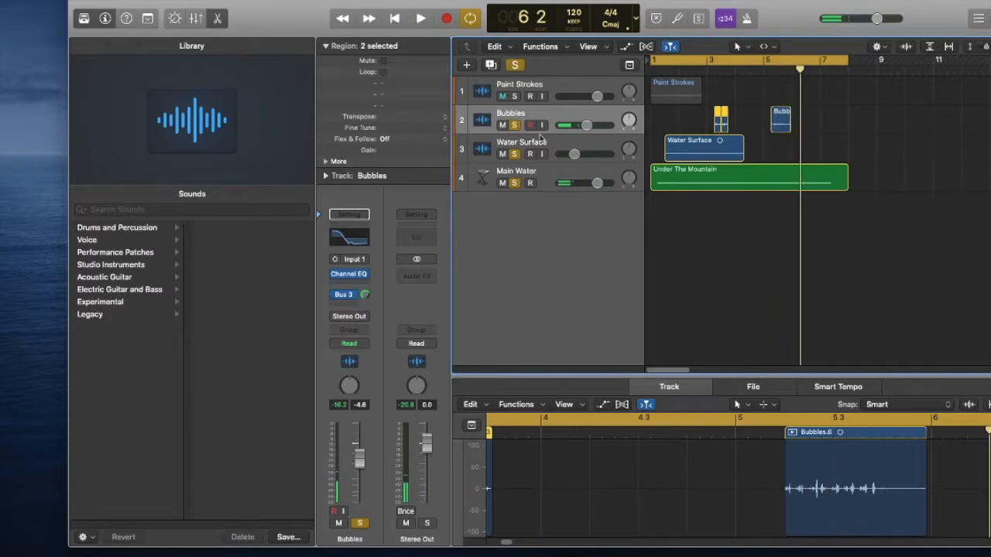
pyautogui.click(554, 112)
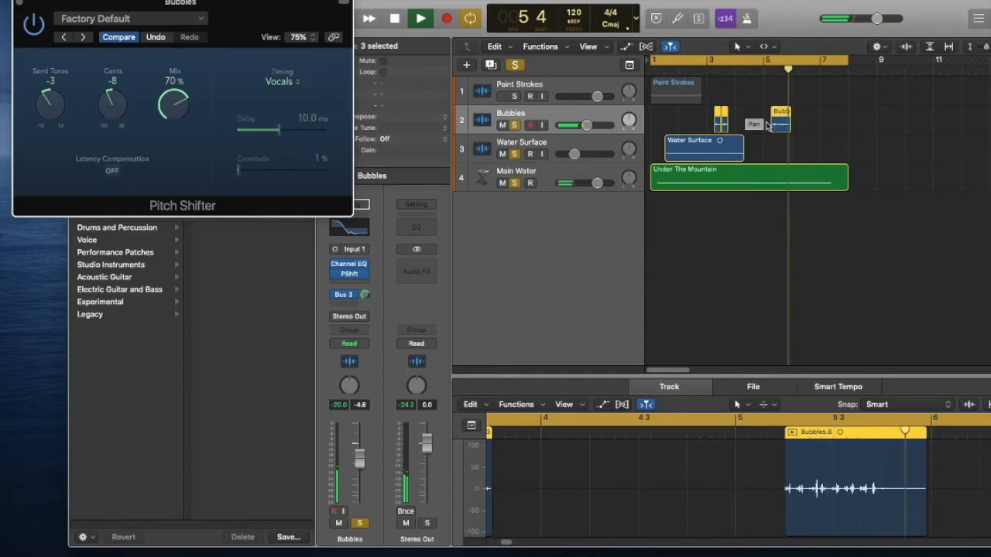
pyautogui.press('space')
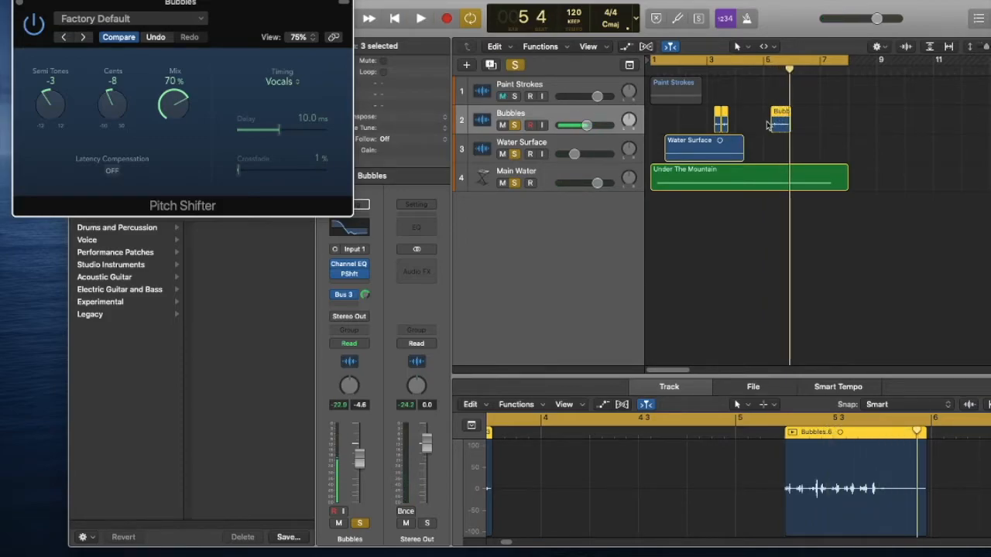
# Lengthen Bubbles.6 so it starts before bar 5 while replaying from the start, and solo Paint Strokes with the other layers.
pyautogui.press('Return')
pyautogui.press('space')
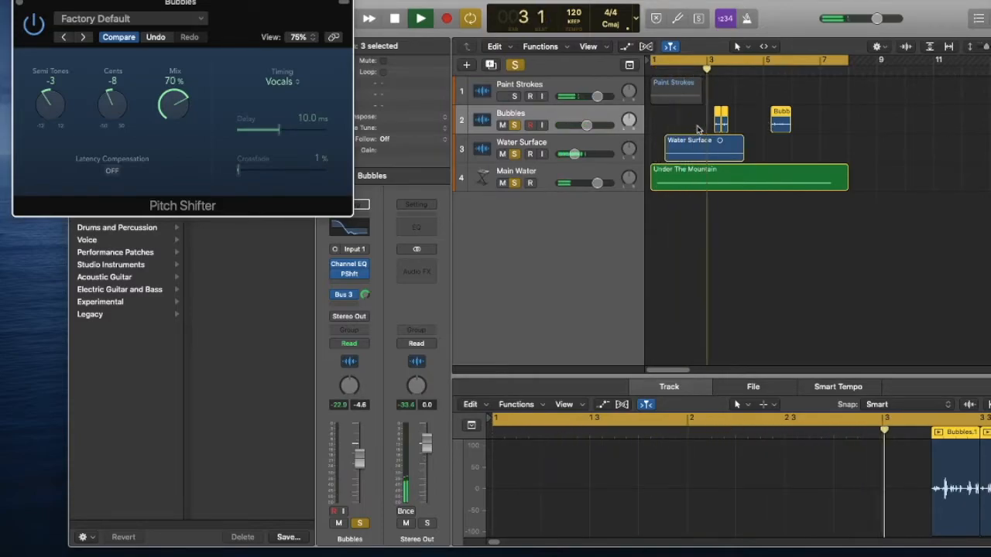
pyautogui.press('Return')
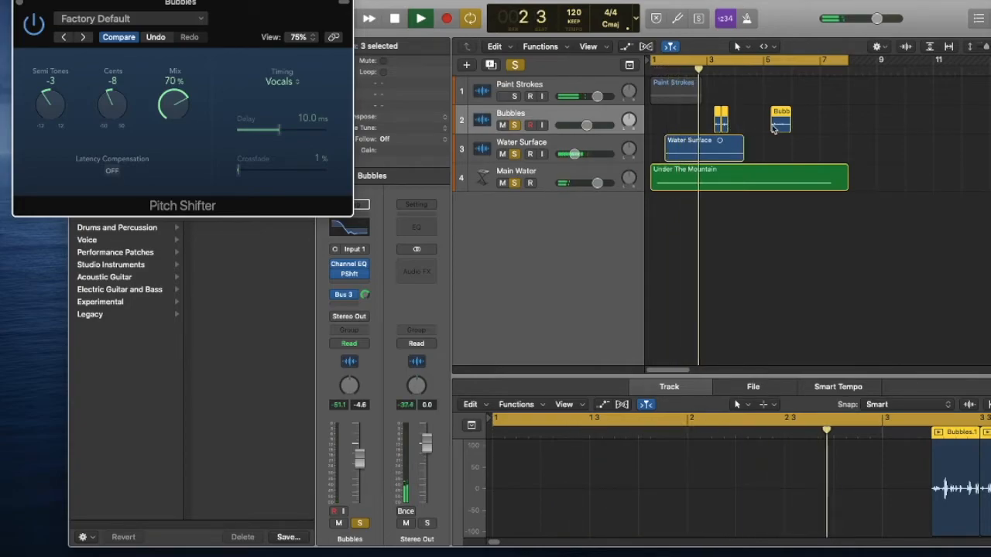
pyautogui.moveTo(773, 128); pyautogui.dragTo(763, 140)
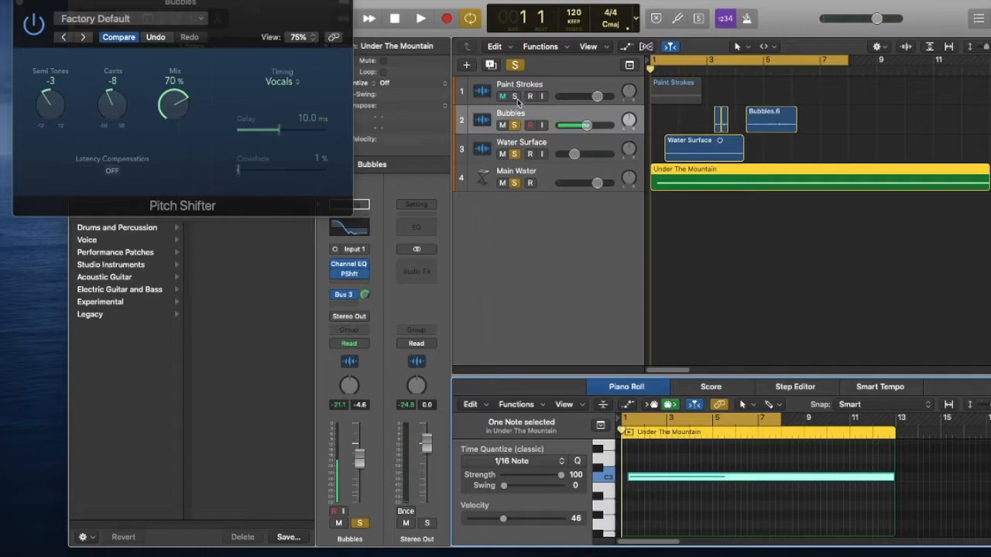
pyautogui.click(516, 97)
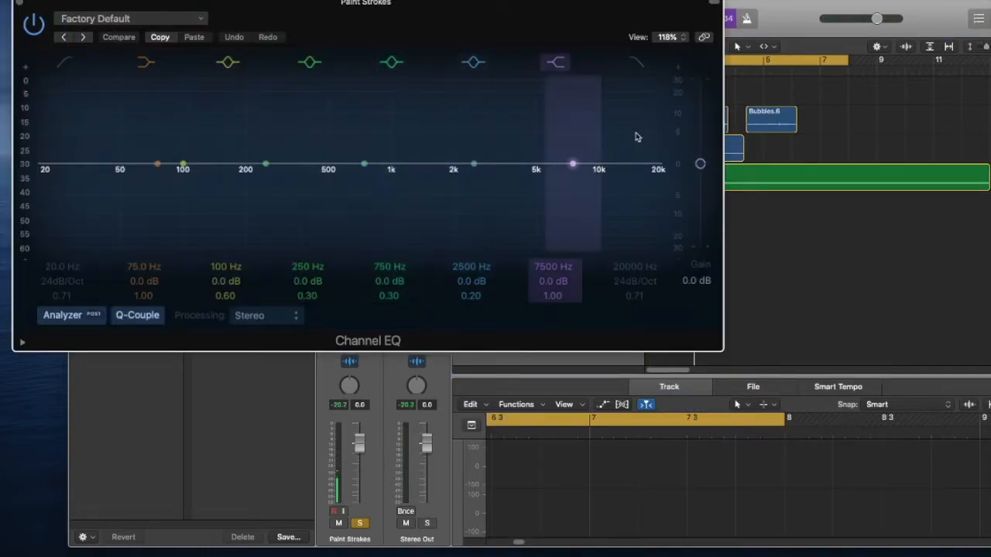
# Reshape the Paint Strokes EQ with a -23 dB high shelf at 1440 Hz and a low cut at 68 Hz.
pyautogui.moveTo(571, 164)
pyautogui.mouseDown()
pyautogui.moveTo(566, 195)
pyautogui.moveTo(480, 237)
pyautogui.mouseUp()
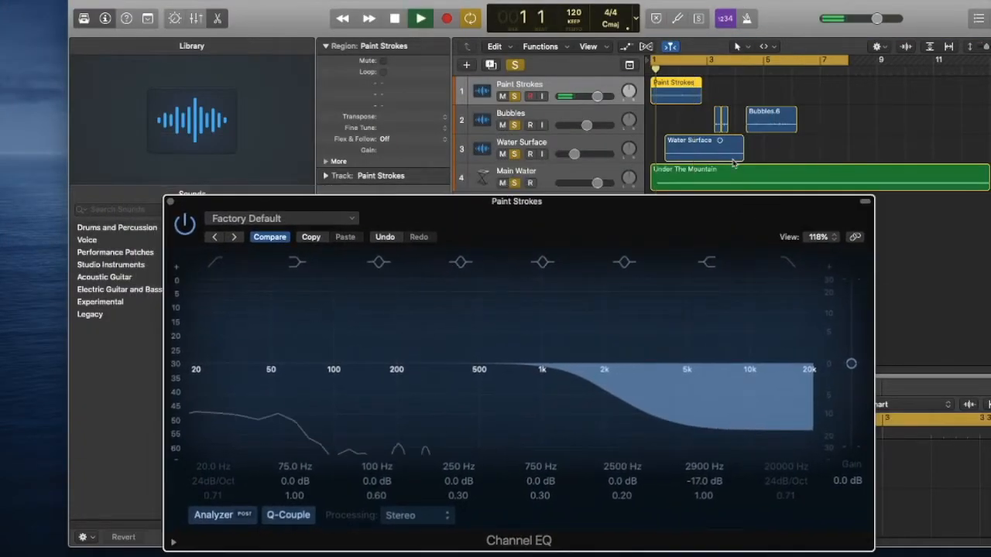
pyautogui.moveTo(638, 408); pyautogui.dragTo(573, 431)
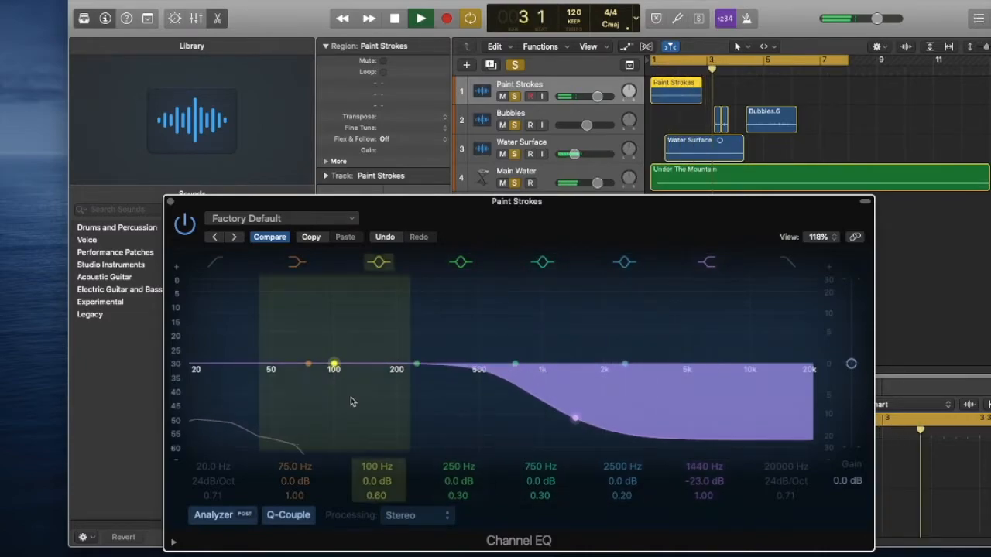
pyautogui.click(214, 263)
pyautogui.moveTo(196, 390); pyautogui.dragTo(308, 381)
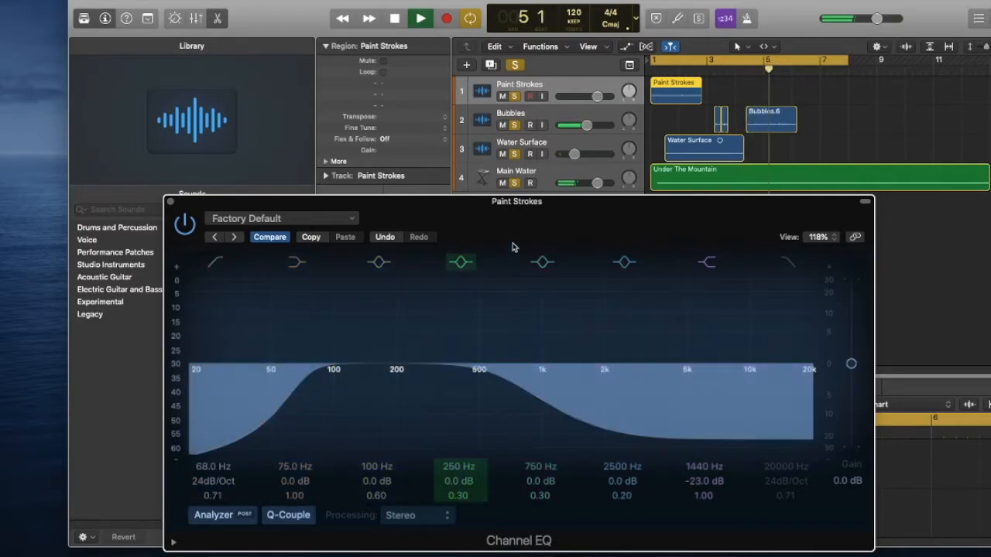
# Move the Paint Strokes region to about bar 1.5 and lower the track's volume to -3.4 dB during playback.
pyautogui.press('space')
pyautogui.moveTo(677, 96); pyautogui.dragTo(690, 96)
pyautogui.press('space')
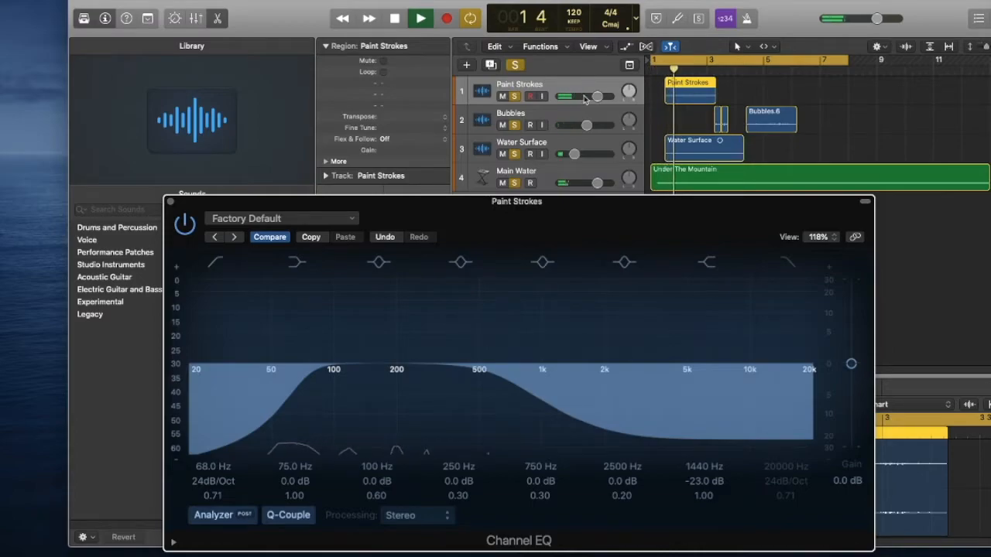
pyautogui.moveTo(597, 96); pyautogui.dragTo(580, 106)
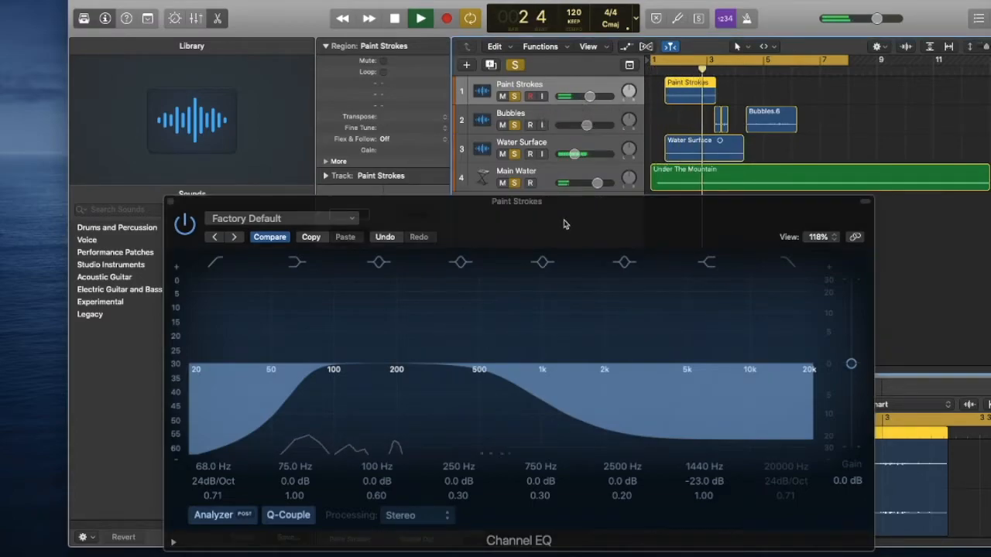
pyautogui.press('space')
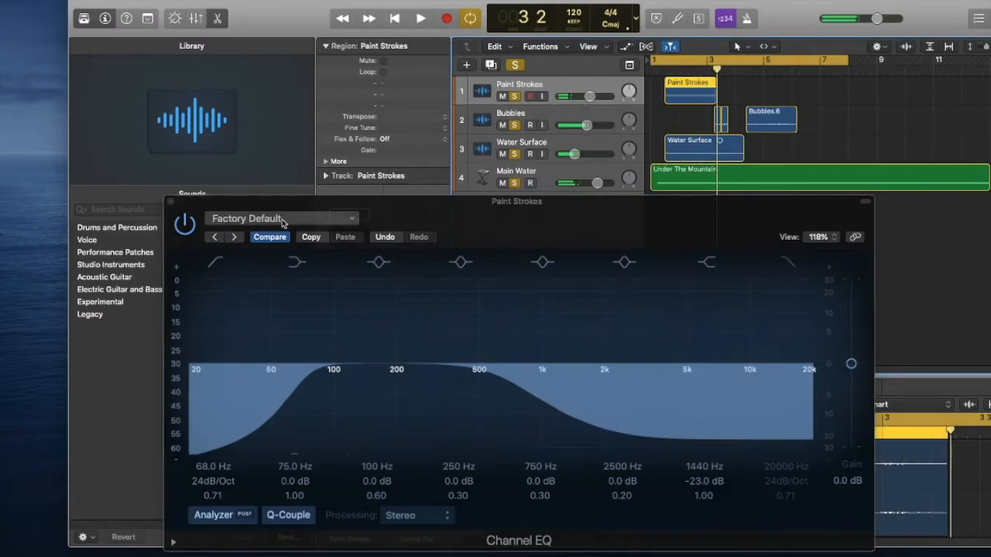
# Close the Paint Strokes EQ and add a Pitch Shifter to the track.
pyautogui.click(169, 202)
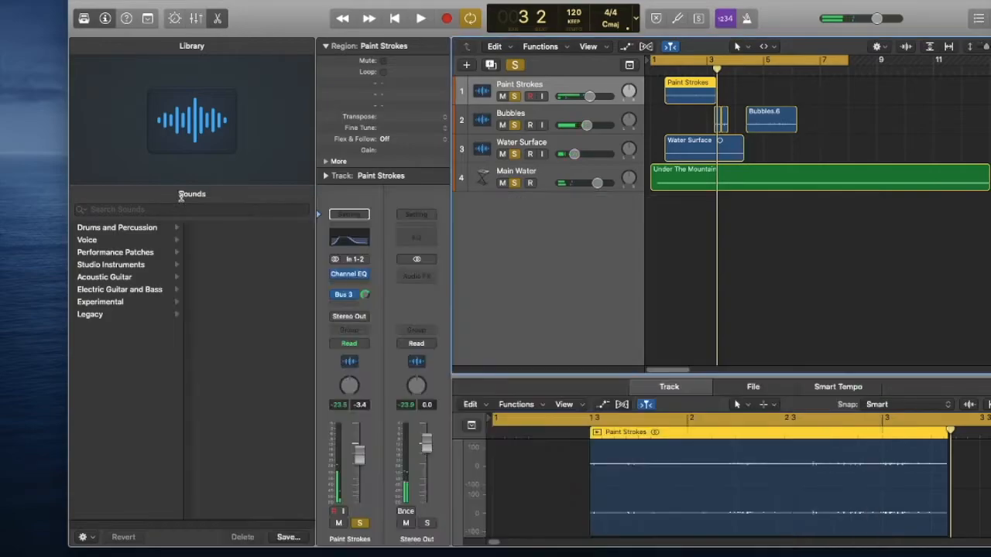
pyautogui.click(349, 284)
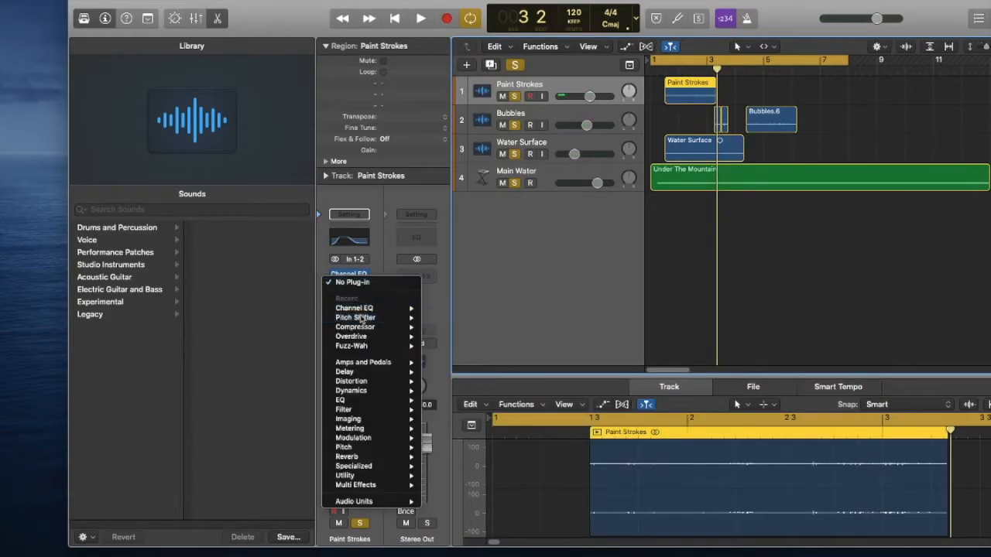
pyautogui.click(362, 317)
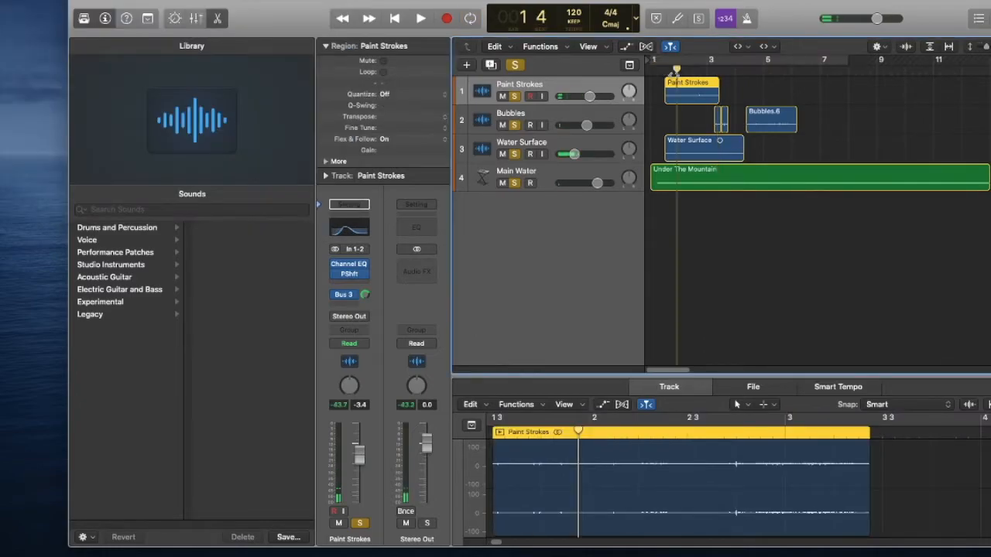
# Play back the Paint Strokes region and split it into three parts at bar 2 and at bar 2 beat 3.
pyautogui.click(659, 71)
pyautogui.press('space')
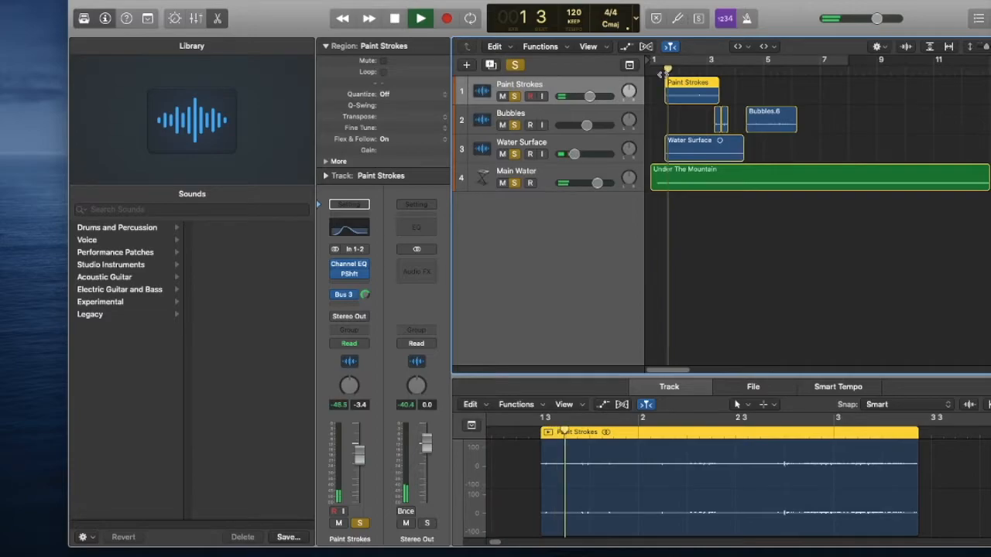
pyautogui.press('space')
pyautogui.click(638, 467)
pyautogui.press('super+t')
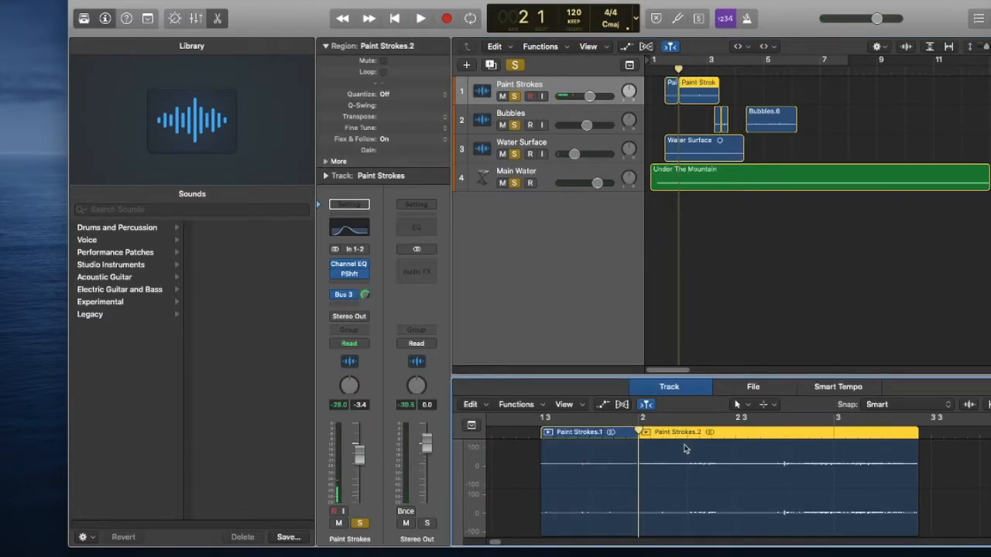
pyautogui.press('space')
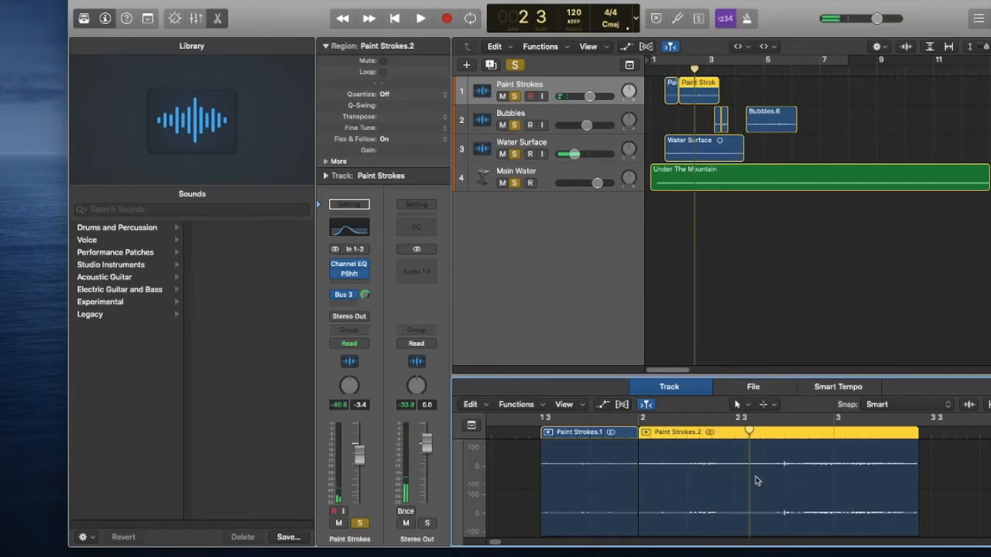
pyautogui.press('super+t')
pyautogui.click(717, 78)
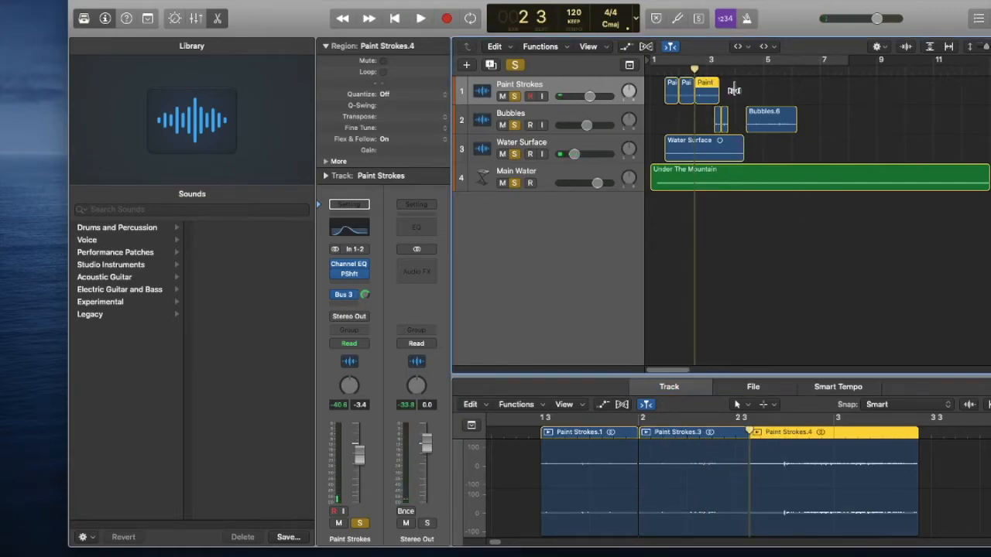
# Move Paint Strokes.4 to about bar 8.5 and Paint Strokes.3 to about bar 5.5 with the Pointer Tool, and select Paint Strokes.1.
pyautogui.click(740, 46)
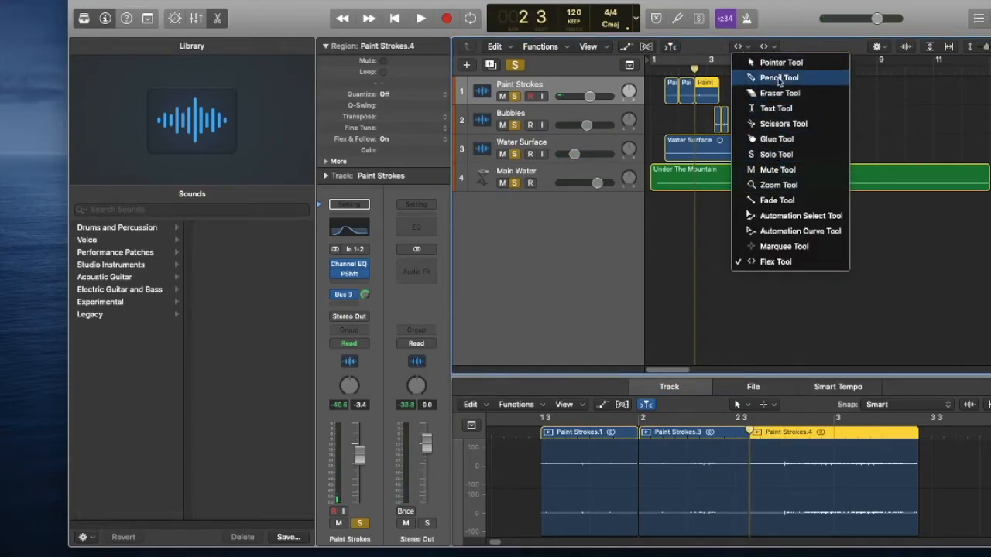
pyautogui.click(747, 62)
pyautogui.moveTo(709, 94); pyautogui.dragTo(878, 94)
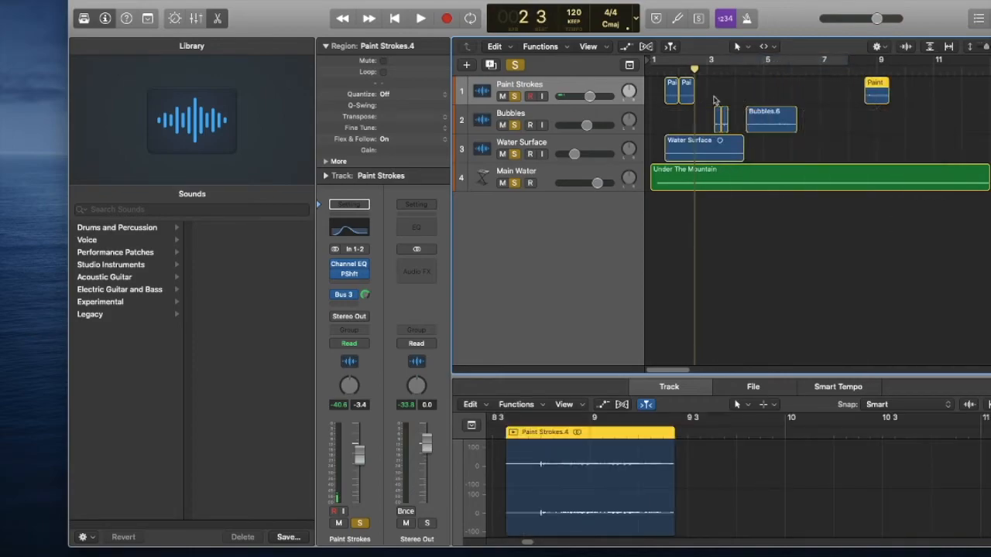
pyautogui.moveTo(686, 103); pyautogui.dragTo(783, 99)
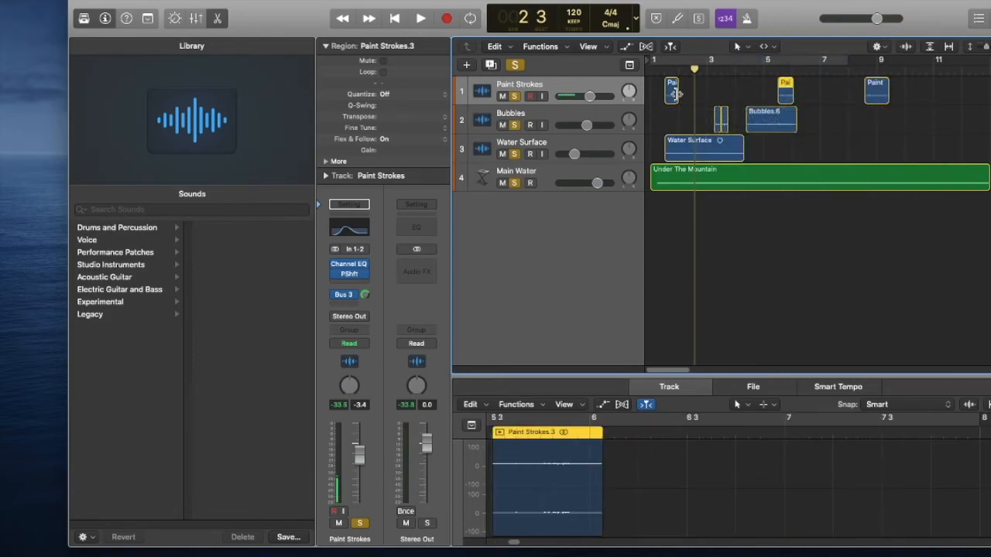
pyautogui.click(669, 98)
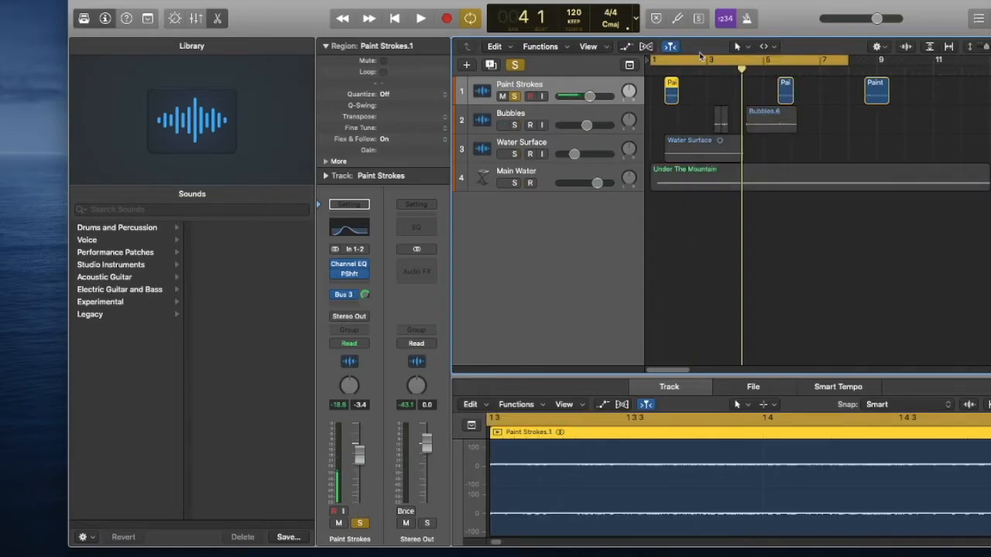
# Show Flex Pitch/Time on the tracks and stretch Paint Strokes.1 to about bar 3, replaying from the start.
pyautogui.click(122, 1)
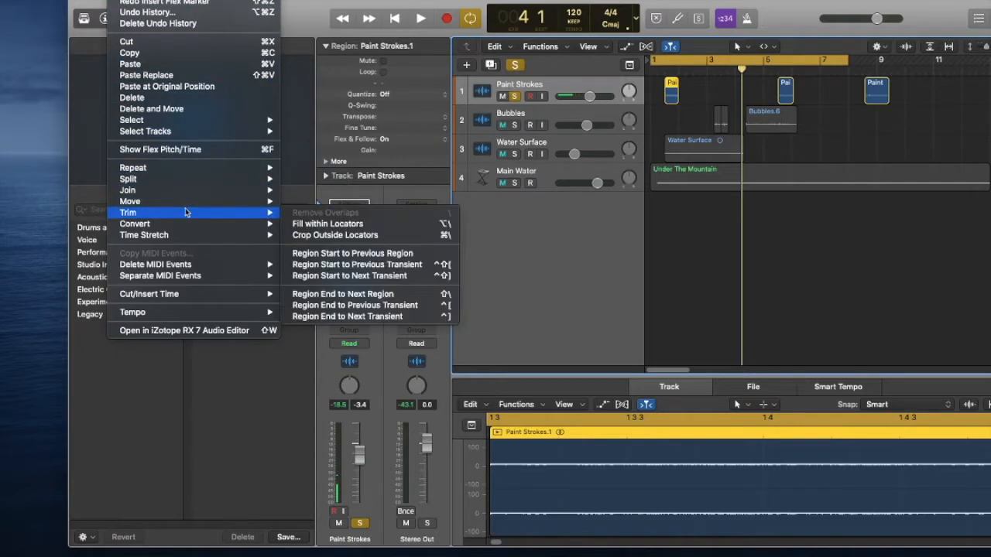
pyautogui.moveTo(189, 236)
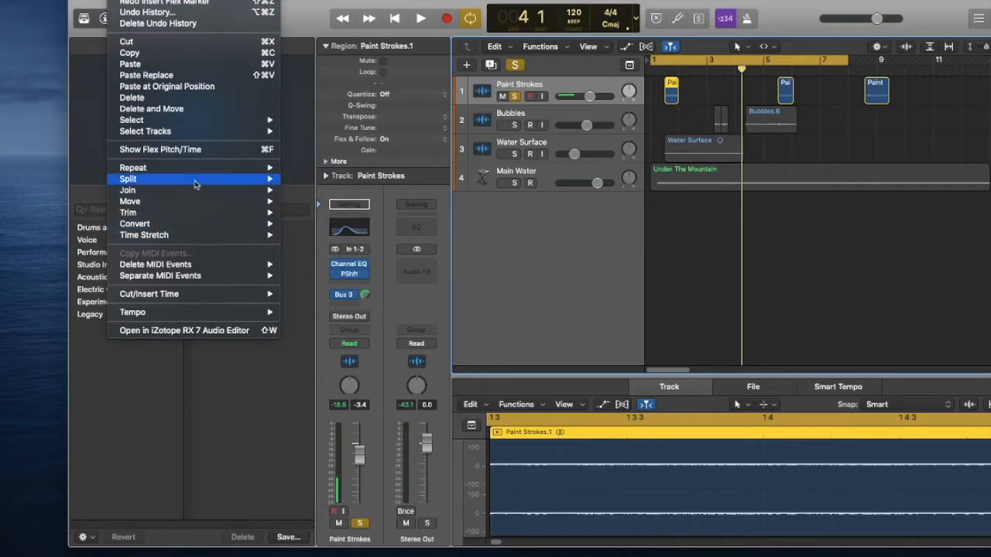
pyautogui.click(183, 149)
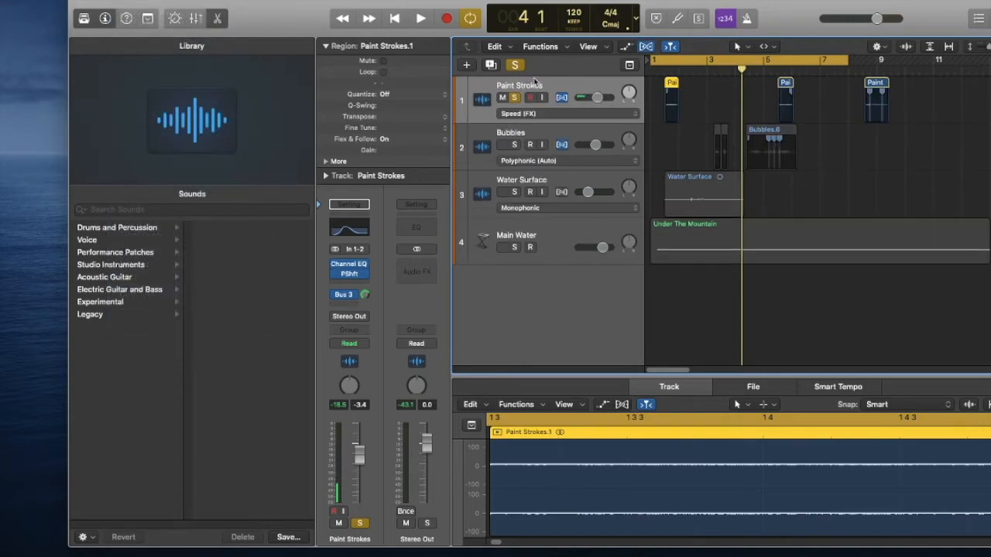
pyautogui.press('Return')
pyautogui.press('space')
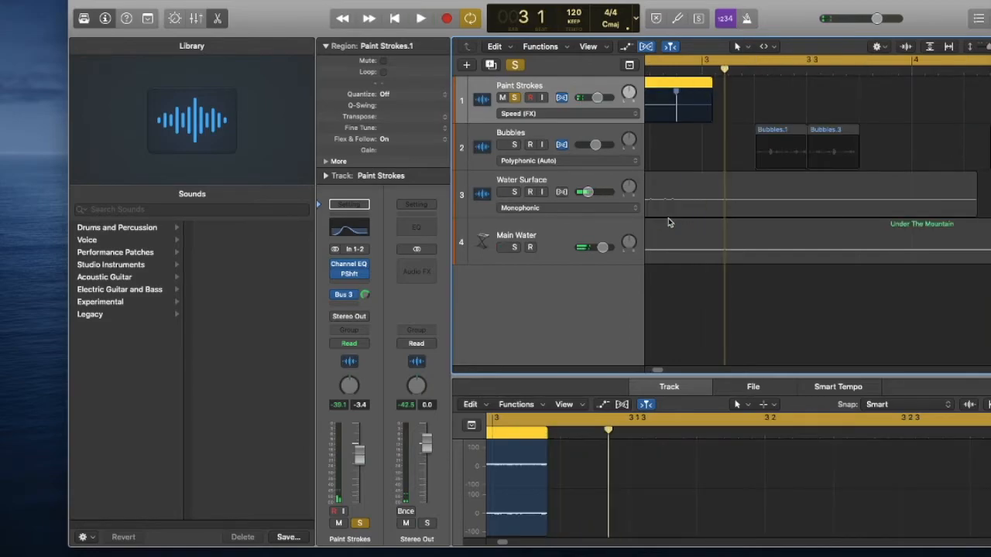
# Shorten Paint Strokes.1 to run from about bar 1.5 to just before bar 3, and play it back.
pyautogui.moveTo(710, 107); pyautogui.dragTo(672, 105)
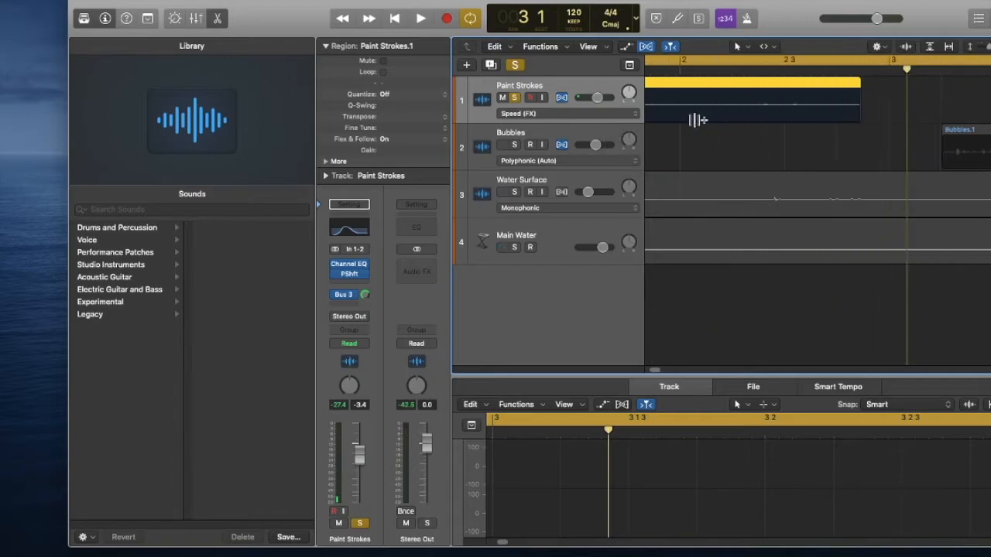
pyautogui.hscroll(-3, 697, 120)
pyautogui.moveTo(717, 116); pyautogui.dragTo(726, 121)
pyautogui.press('space')
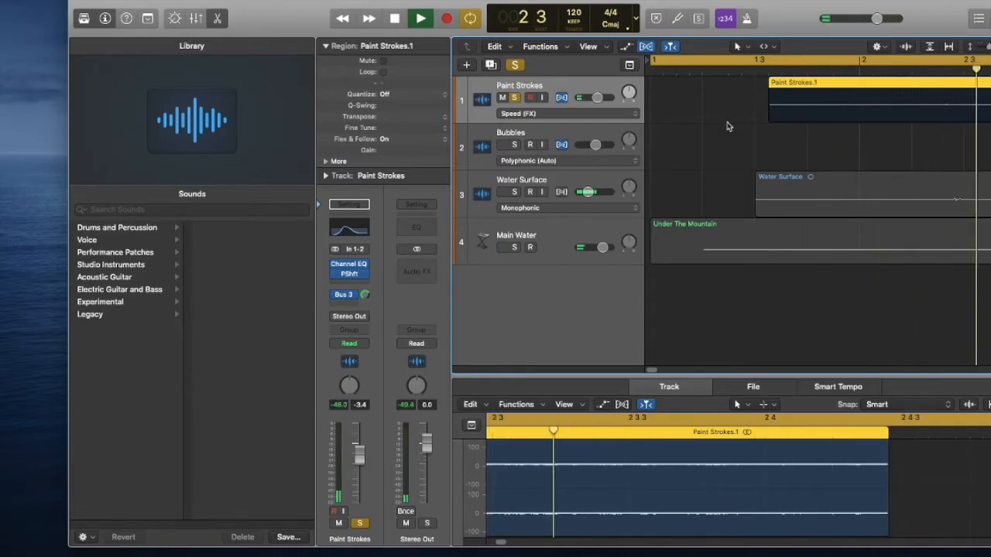
pyautogui.press('space')
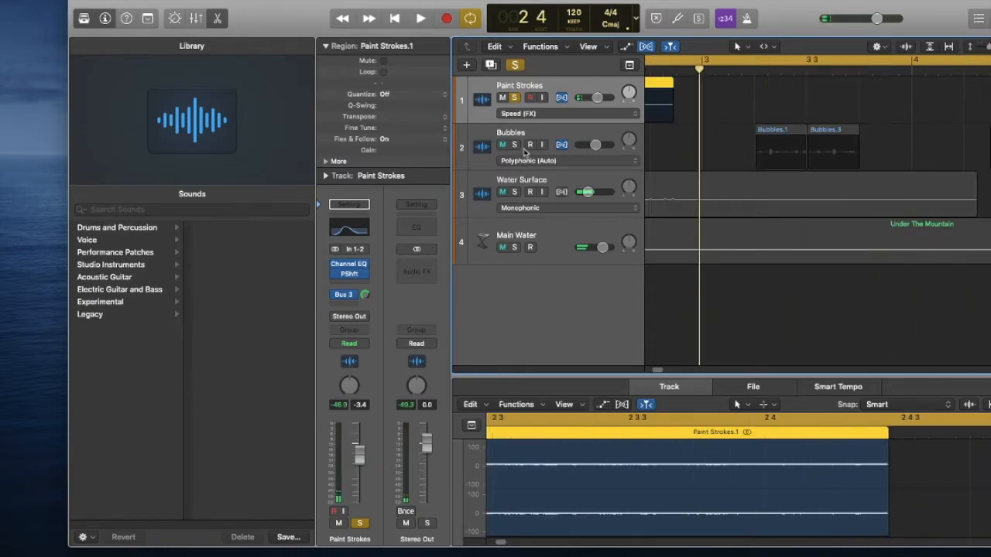
# Unsolo Paint Strokes and replay all layers together from the start.
pyautogui.click(515, 98)
pyautogui.press('space')
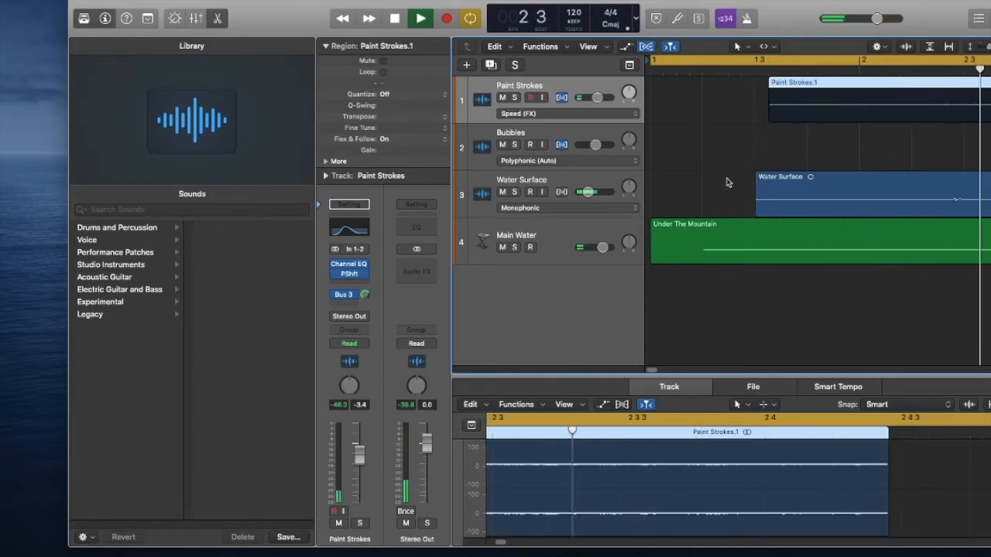
pyautogui.press('space')
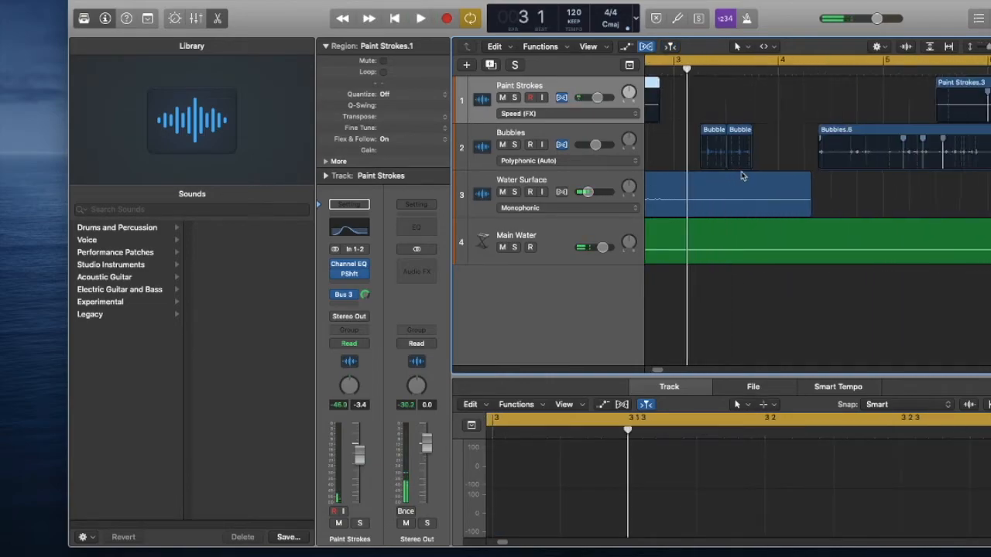
# Move Paint Strokes.1 to about bar 1.25 and lengthen its end to just past bar 3, replaying the mix.
pyautogui.hscroll(-5, 741, 177)
pyautogui.moveTo(748, 85); pyautogui.dragTo(720, 85)
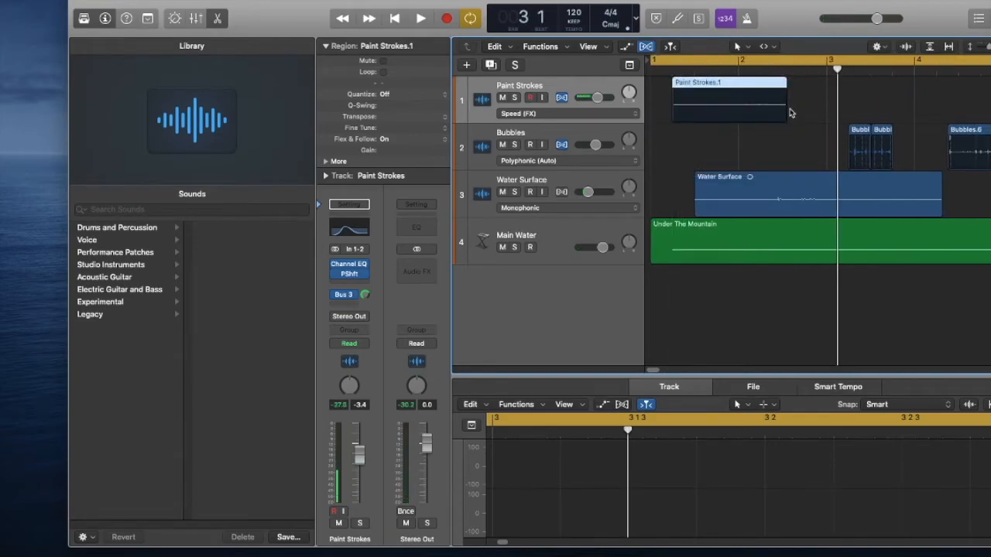
pyautogui.moveTo(782, 102); pyautogui.dragTo(851, 107)
pyautogui.press('space')
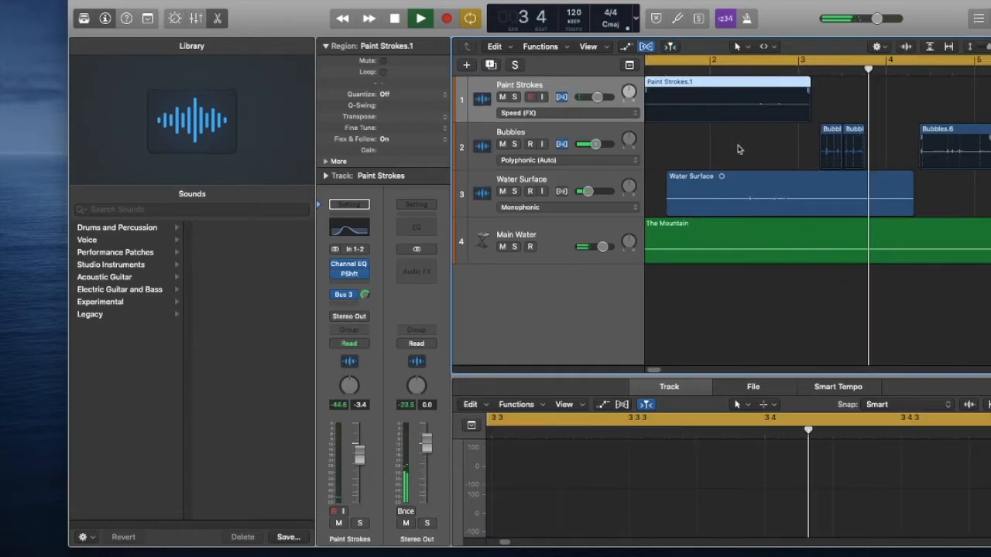
pyautogui.press('space')
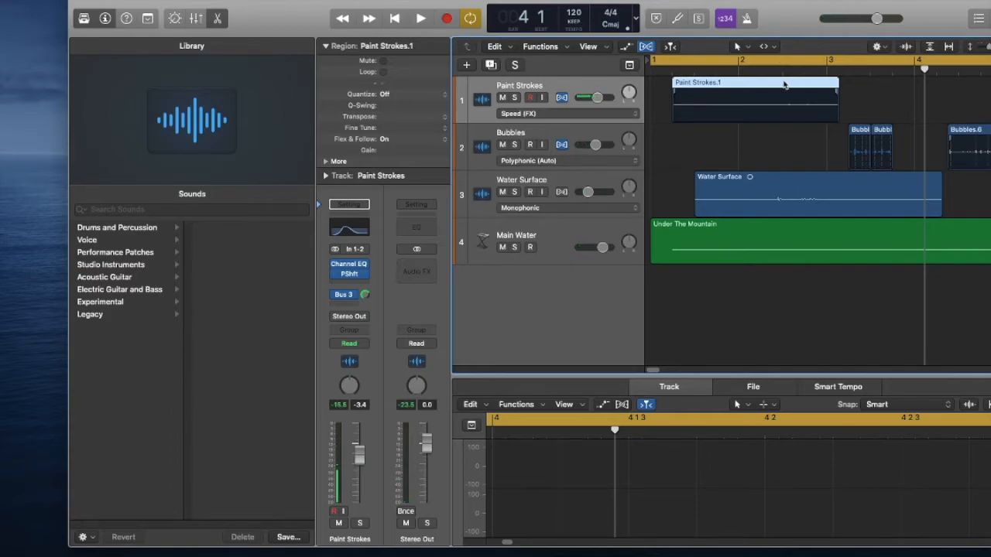
# Add a short fade-in and a fade-out to Paint Strokes.1 with the Fade Tool and play the result.
pyautogui.click(769, 48)
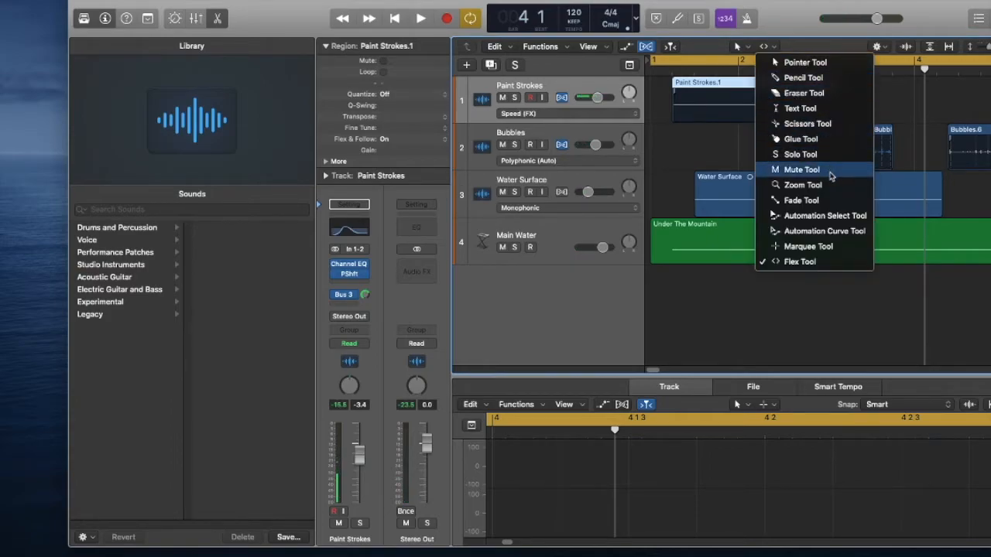
pyautogui.click(839, 123)
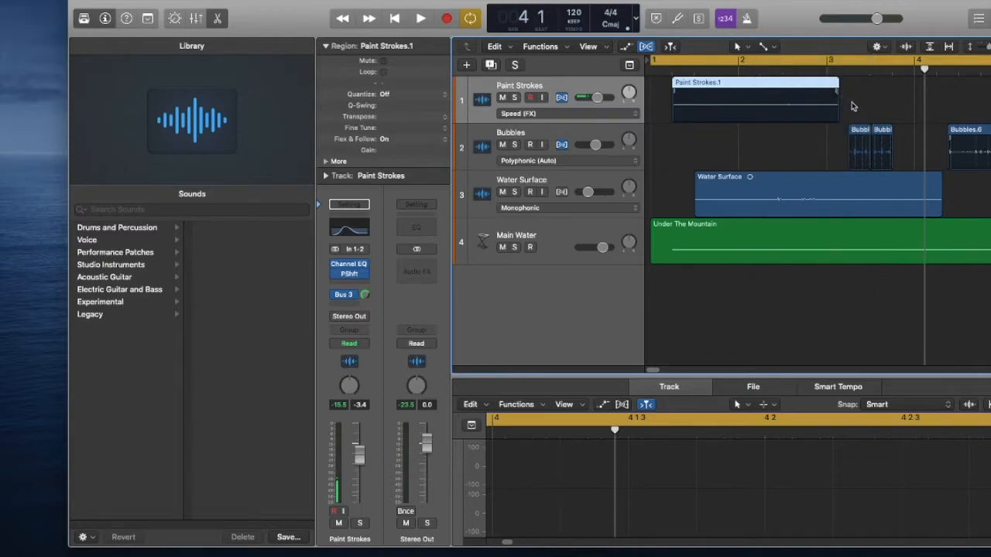
pyautogui.click(829, 111)
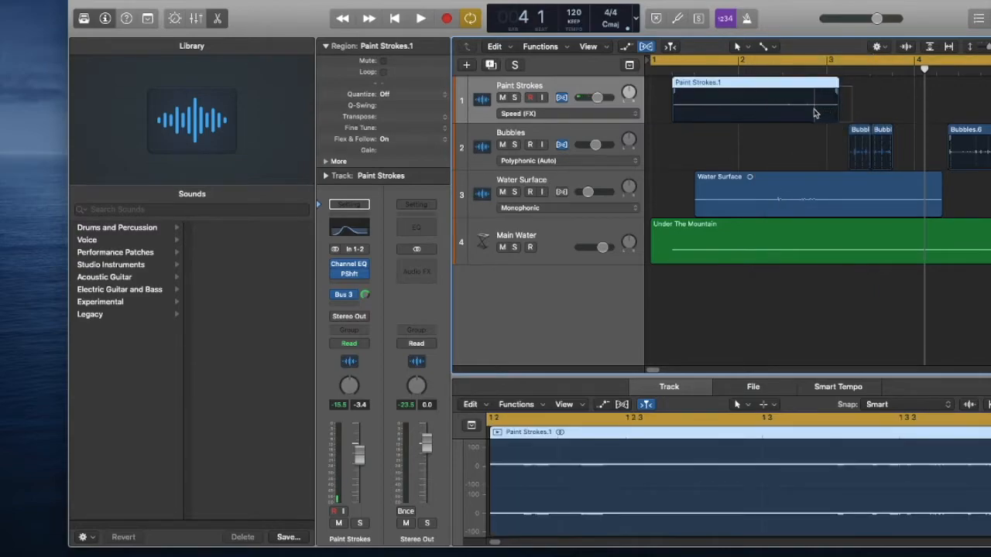
pyautogui.moveTo(658, 109); pyautogui.dragTo(681, 117)
pyautogui.press('space')
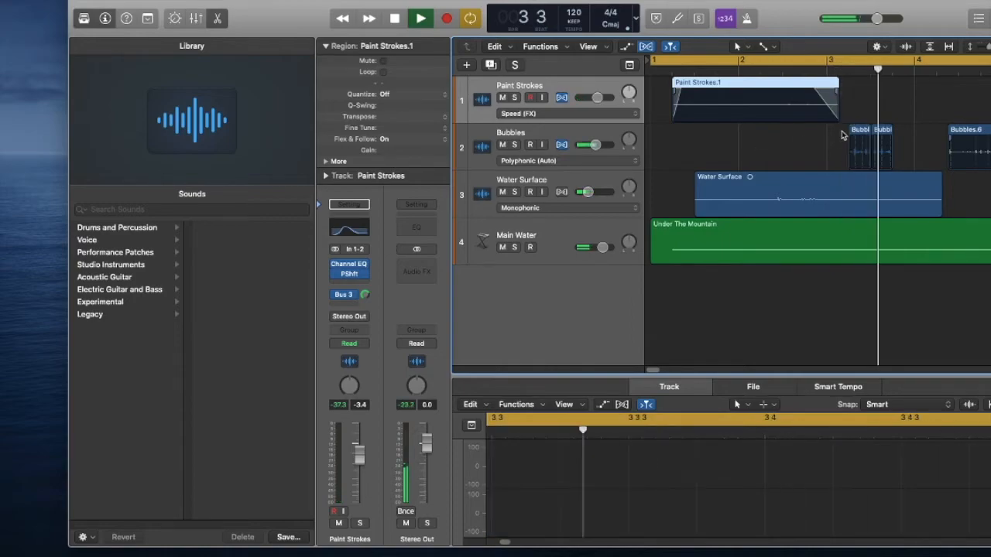
# Lengthen the Paint Strokes.1 fade-out so it starts at about bar 2.5, and replay the mix.
pyautogui.press('space')
pyautogui.click(785, 118)
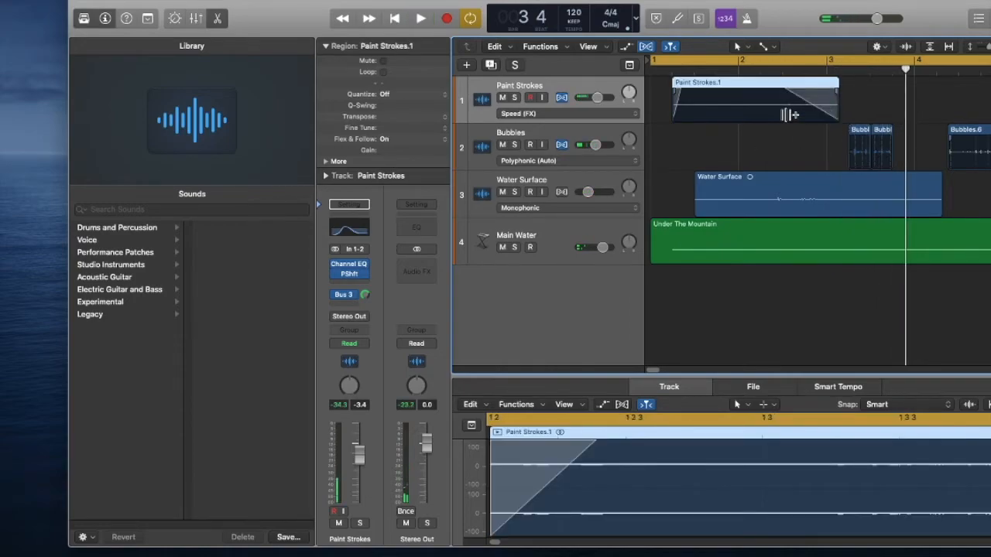
pyautogui.press('space')
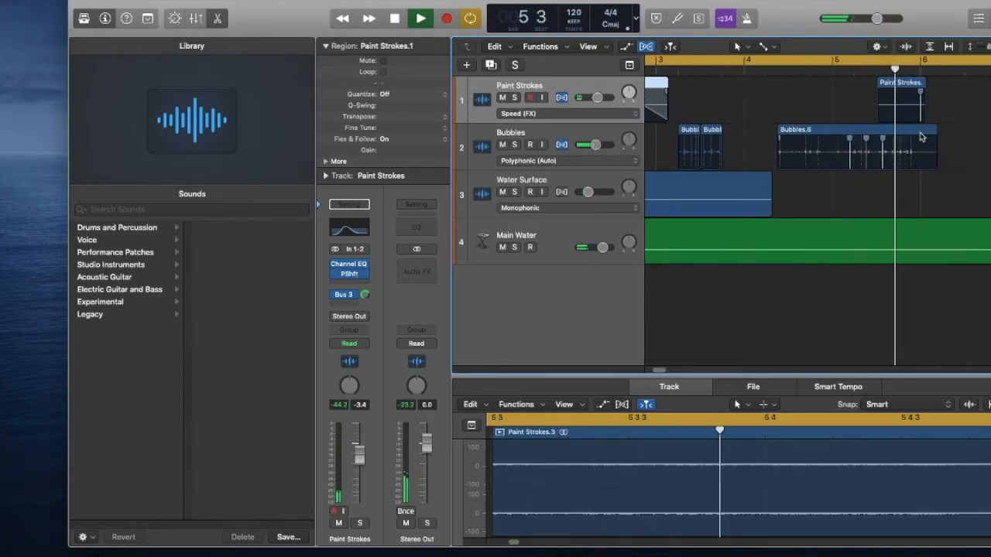
# Replay the mix from the start and lower the Paint Strokes track volume to -6.4 dB.
pyautogui.press('space')
pyautogui.hscroll(-4, 866, 117)
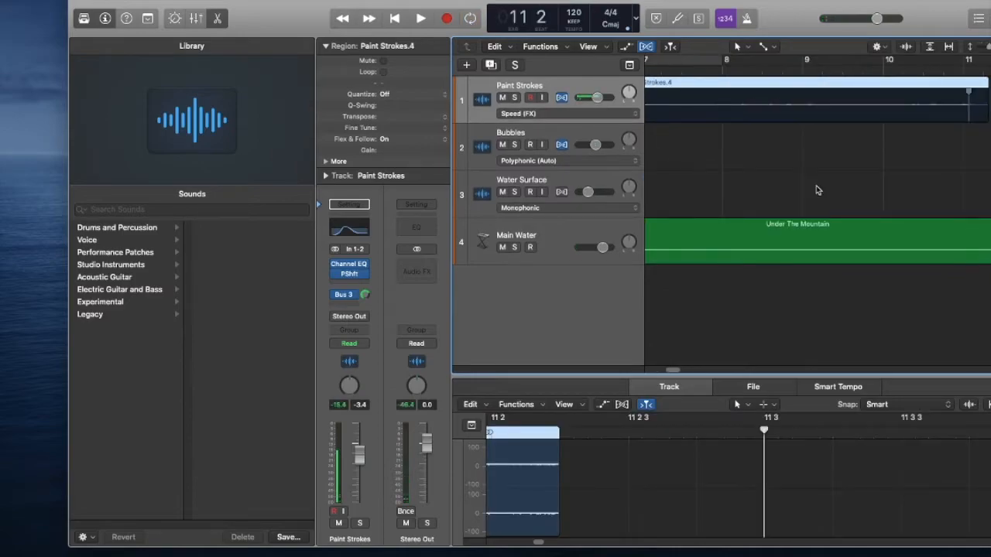
pyautogui.scroll(-6, 817, 190)
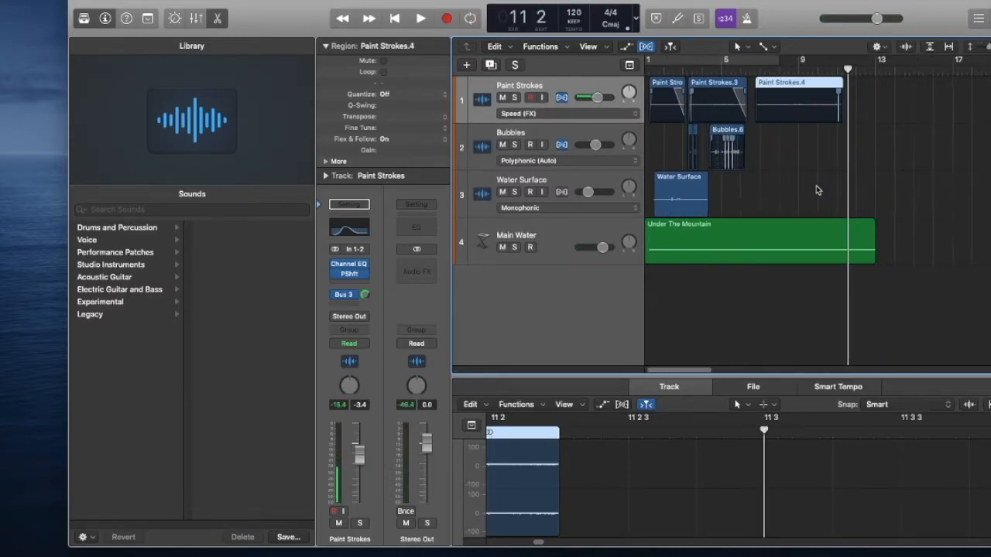
pyautogui.hscroll(-1, 730, 149)
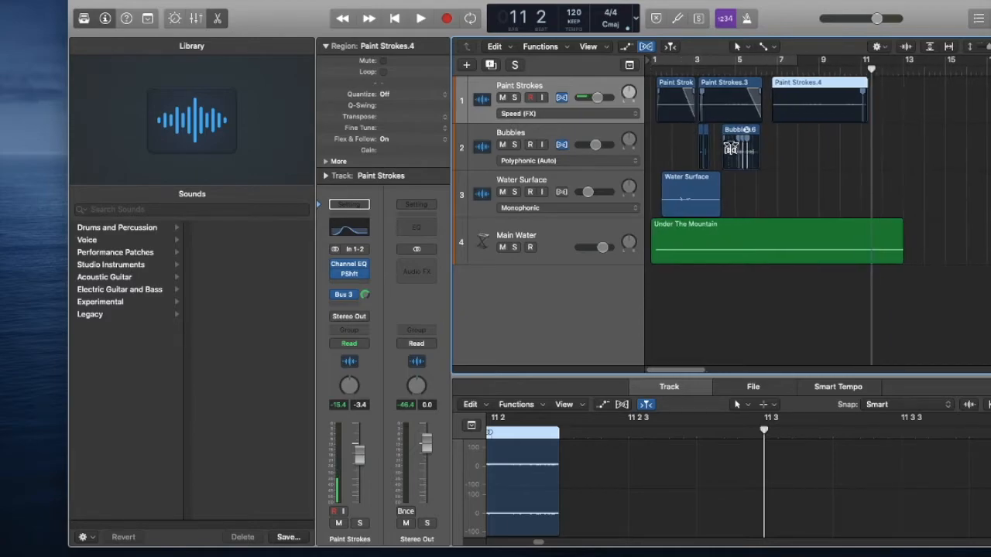
pyautogui.press('Return')
pyautogui.press('space')
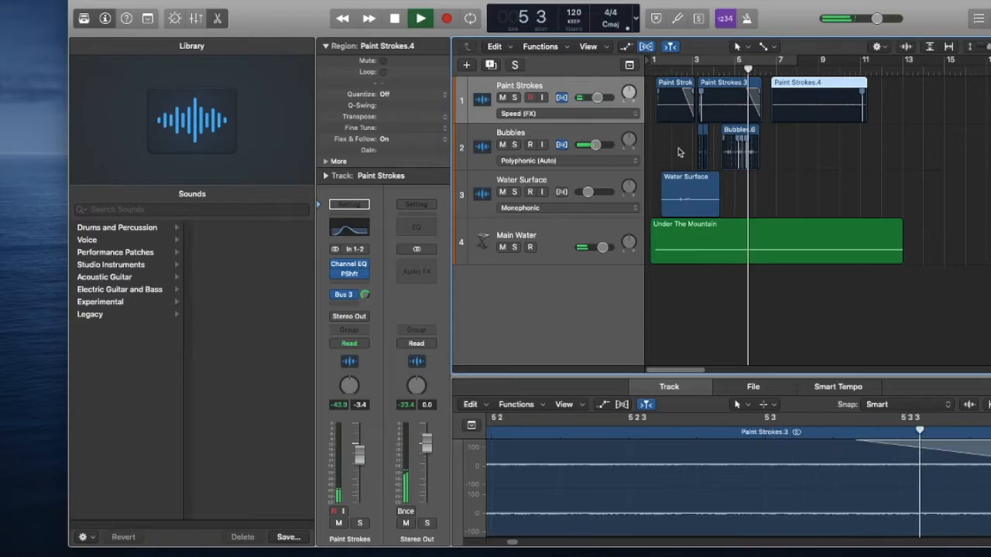
pyautogui.moveTo(597, 98); pyautogui.dragTo(594, 98)
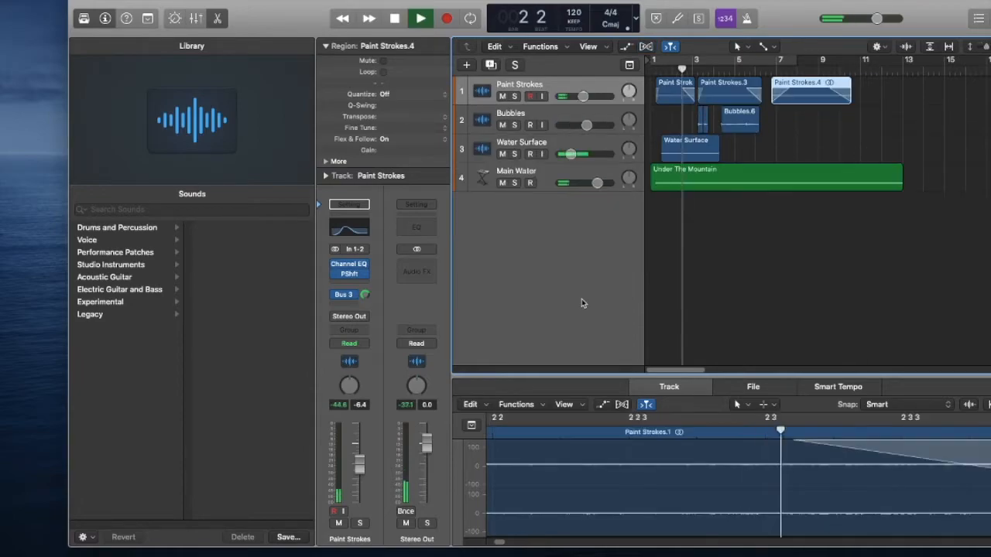
pyautogui.press('space')
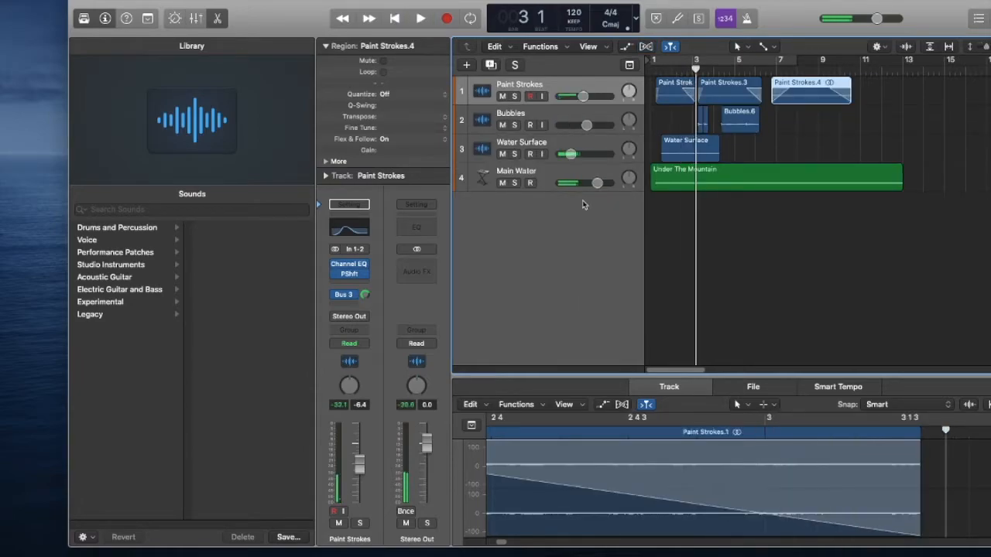
# Show Flex editing for the Water Surface region and set its track's flex mode to Flex Time - Speed (FX).
pyautogui.click(601, 142)
pyautogui.click(121, 1)
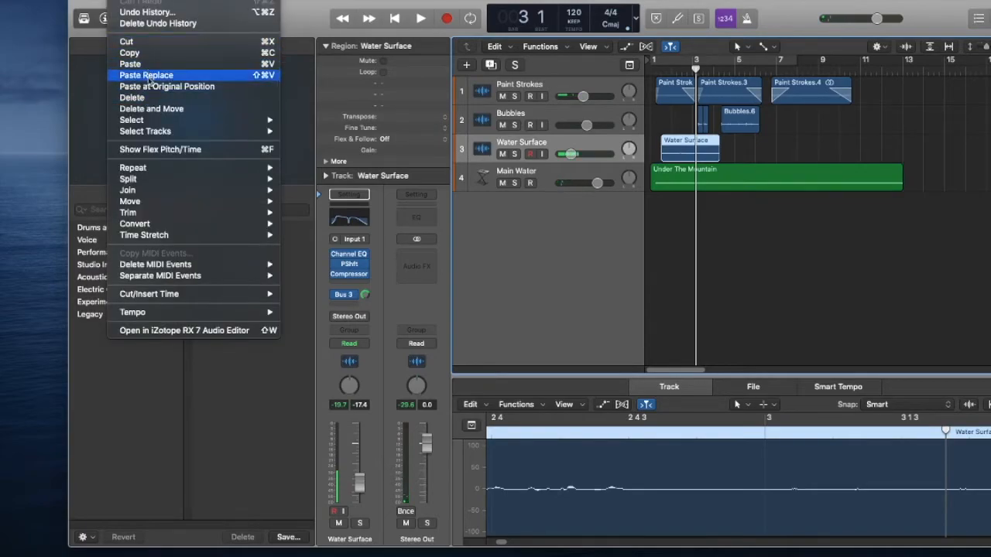
pyautogui.click(150, 149)
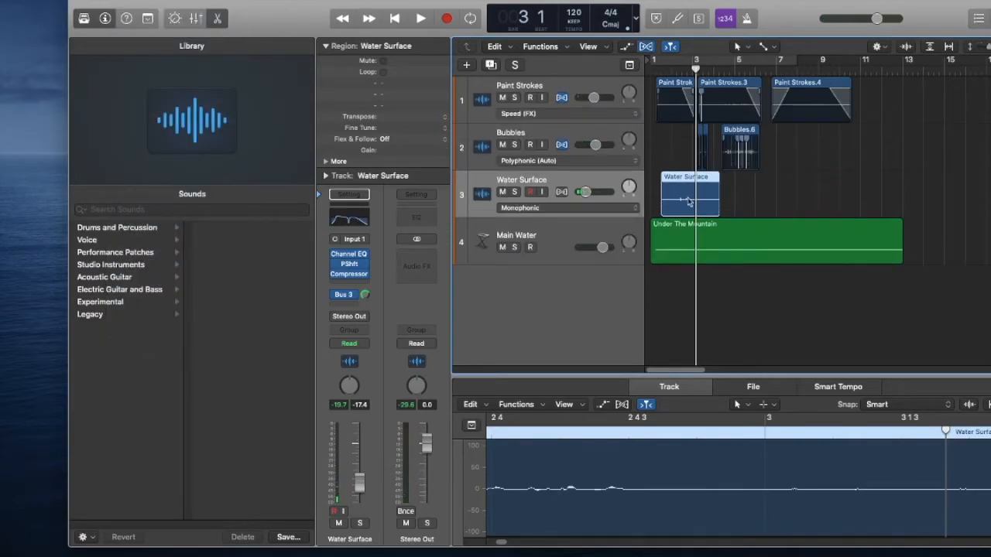
pyautogui.click(585, 205)
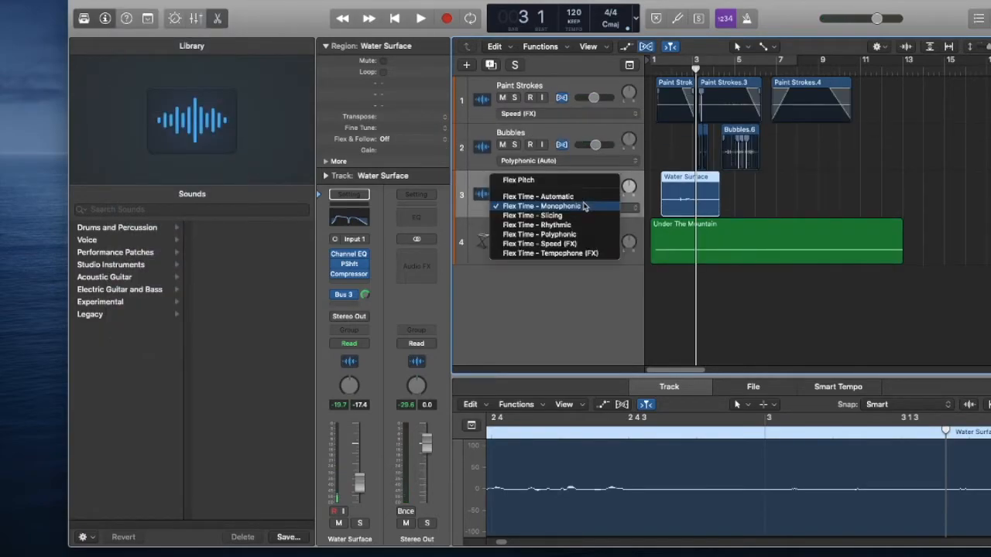
pyautogui.click(569, 245)
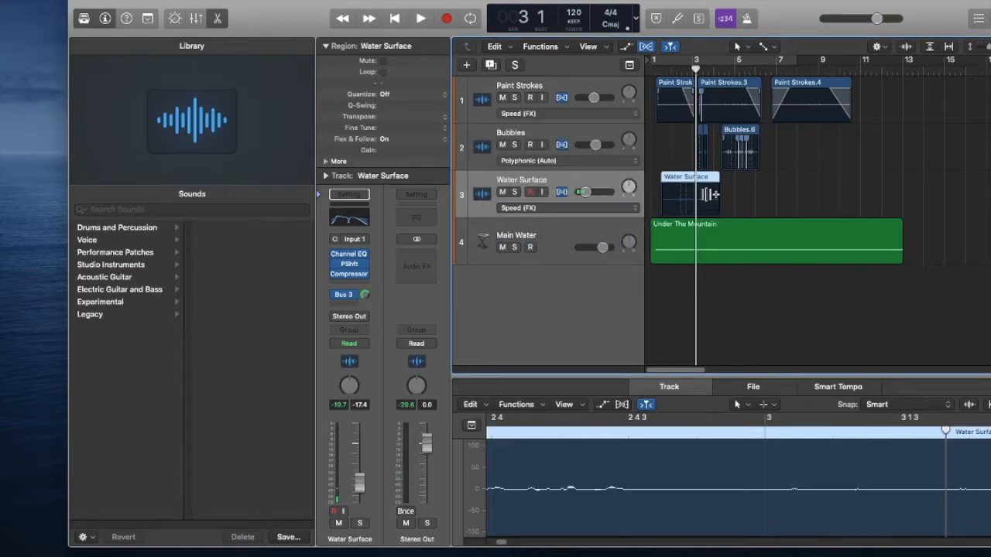
# Time-stretch the end of the Water Surface region to about bar 6 beat 3 and play the mix.
pyautogui.moveTo(712, 200); pyautogui.dragTo(750, 202)
pyautogui.moveTo(714, 189); pyautogui.dragTo(758, 192)
pyautogui.press('space')
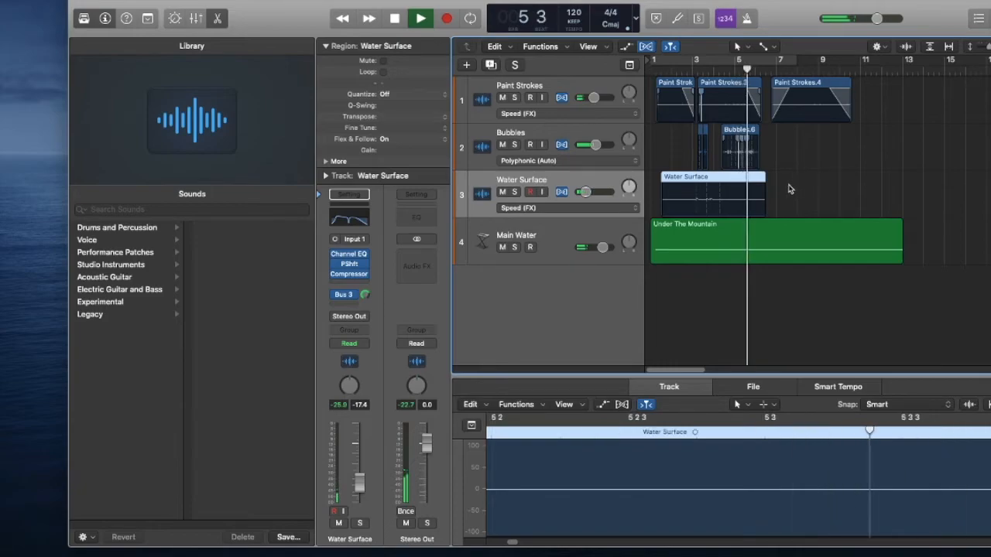
pyautogui.press('space')
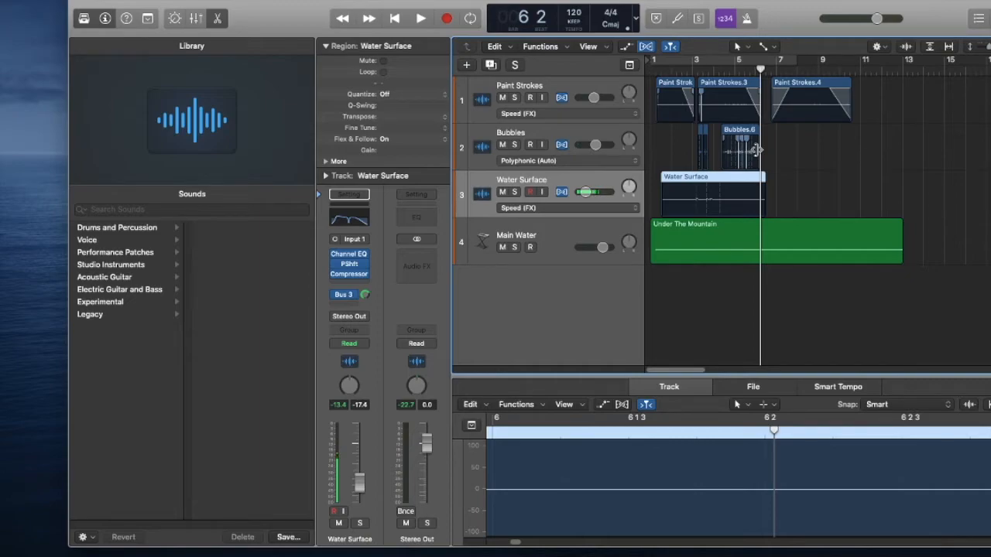
# Try stretching the end of Bubbles.6 to just before bar 8 and play the mix from the start.
pyautogui.moveTo(757, 150)
pyautogui.mouseDown()
pyautogui.moveTo(777, 153)
pyautogui.moveTo(765, 160)
pyautogui.moveTo(756, 161)
pyautogui.moveTo(790, 138)
pyautogui.mouseUp()
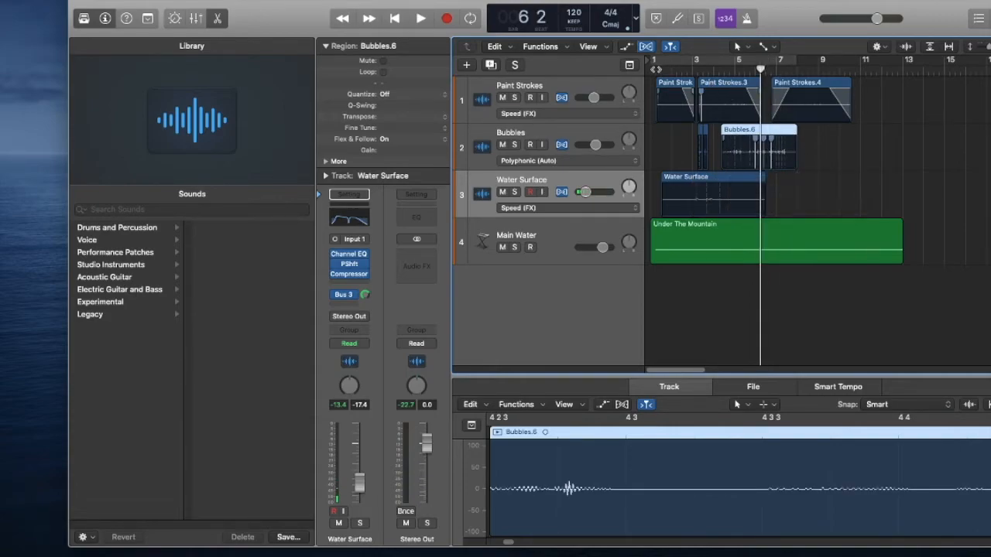
pyautogui.press('Return')
pyautogui.press('space')
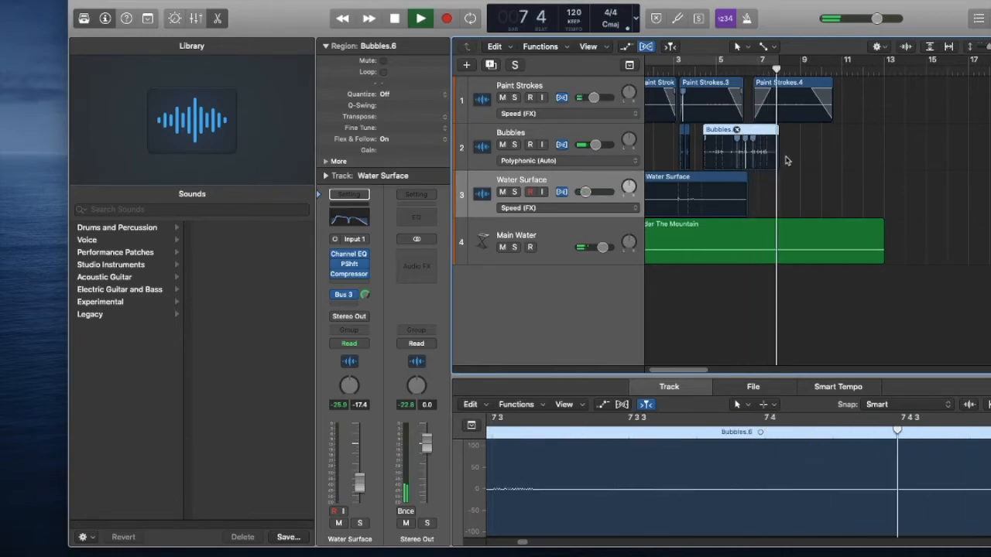
pyautogui.press('space')
# Try compressing Bubbles.6 so it ends at about bar 7, and replay its last bars.
pyautogui.moveTo(772, 157); pyautogui.dragTo(750, 168)
pyautogui.press('space')
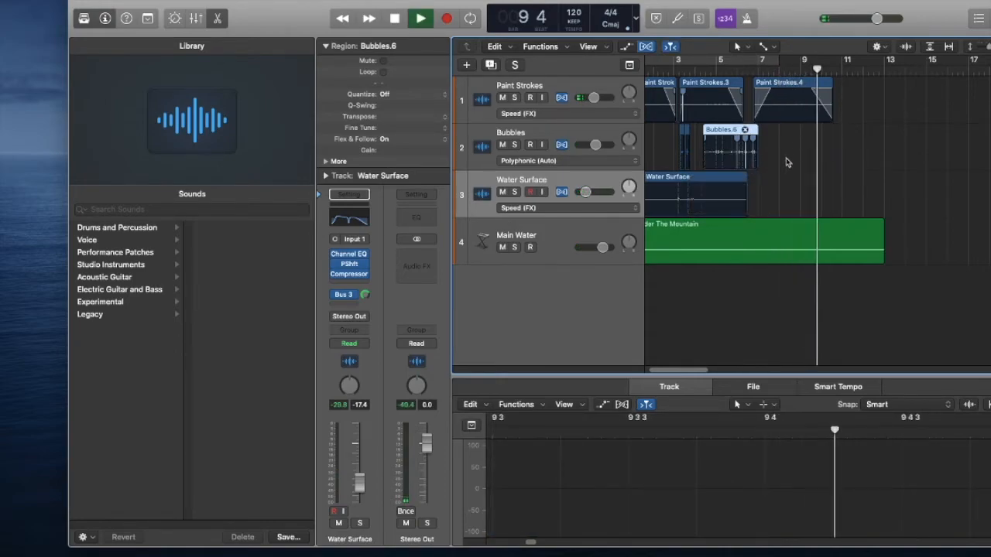
pyautogui.press('space')
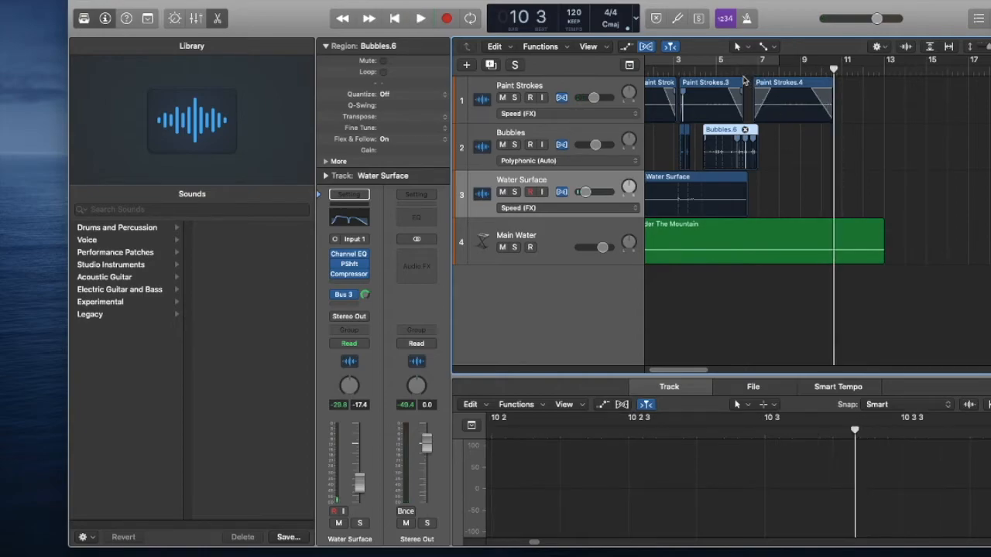
pyautogui.click(738, 70)
pyautogui.press('space')
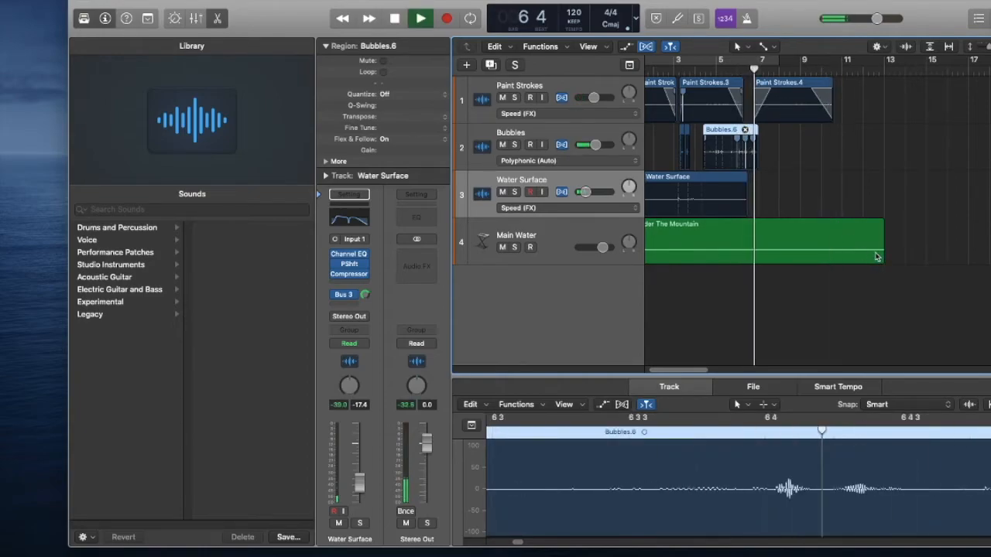
pyautogui.press('space')
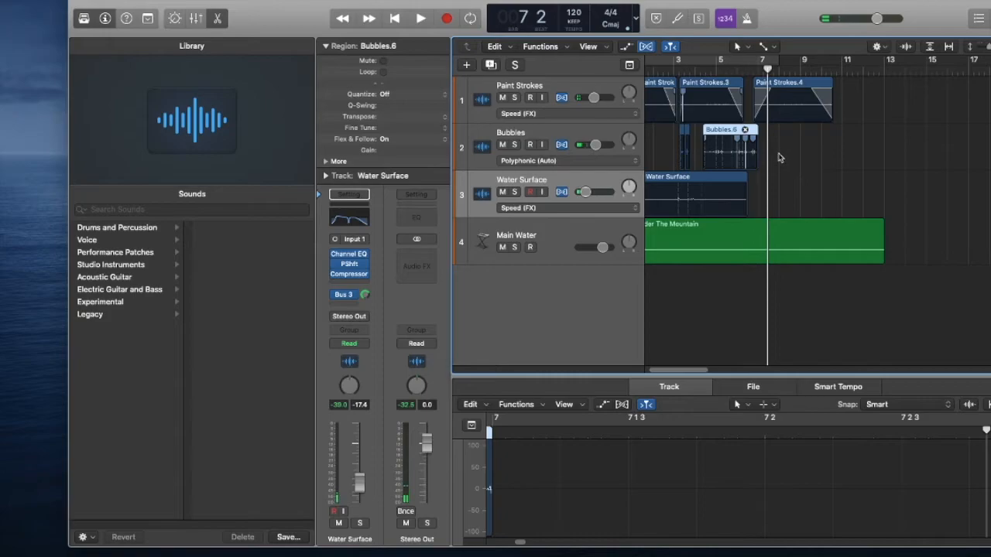
# Try adding a fade-out and a fade-in to Bubbles.6 and replay from about bar 4.
pyautogui.click(751, 157)
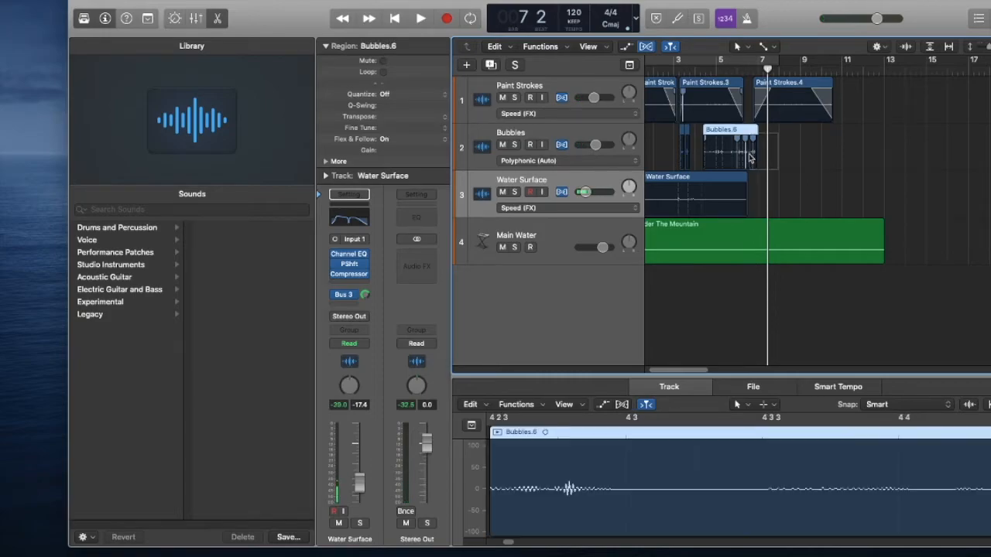
pyautogui.moveTo(697, 156); pyautogui.dragTo(712, 159)
pyautogui.press('space')
pyautogui.press('space')
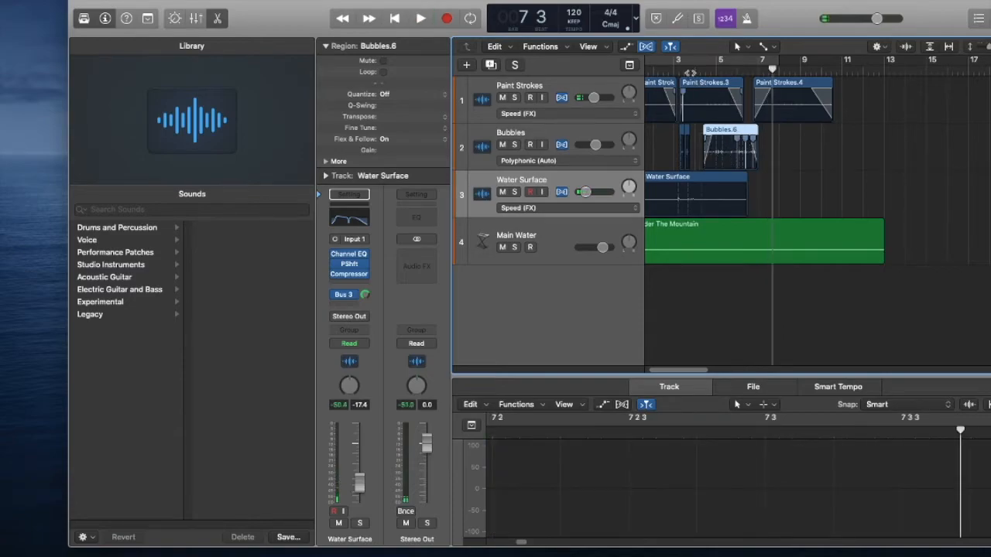
pyautogui.click(693, 73)
pyautogui.press('space')
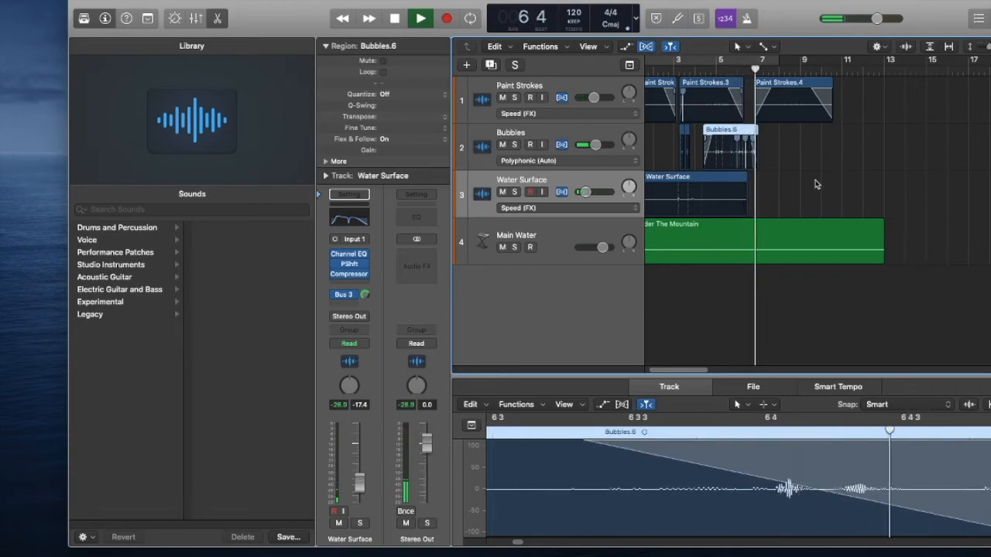
pyautogui.press('space')
# Undo the fades and stretches made to Bubbles.6.
pyautogui.press('super+z')
pyautogui.press('super+z')
pyautogui.press('super+z')
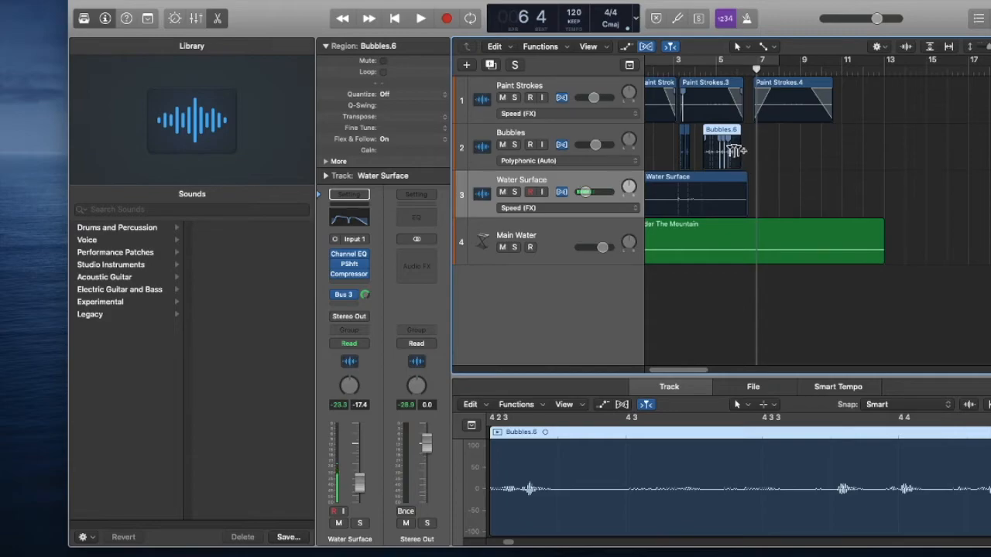
# Stretch Bubbles.6 slightly to about bar 6 beat 3, level with the end of Water Surface, and replay the mix.
pyautogui.moveTo(737, 141); pyautogui.dragTo(747, 147)
pyautogui.click(695, 72)
pyautogui.press('space')
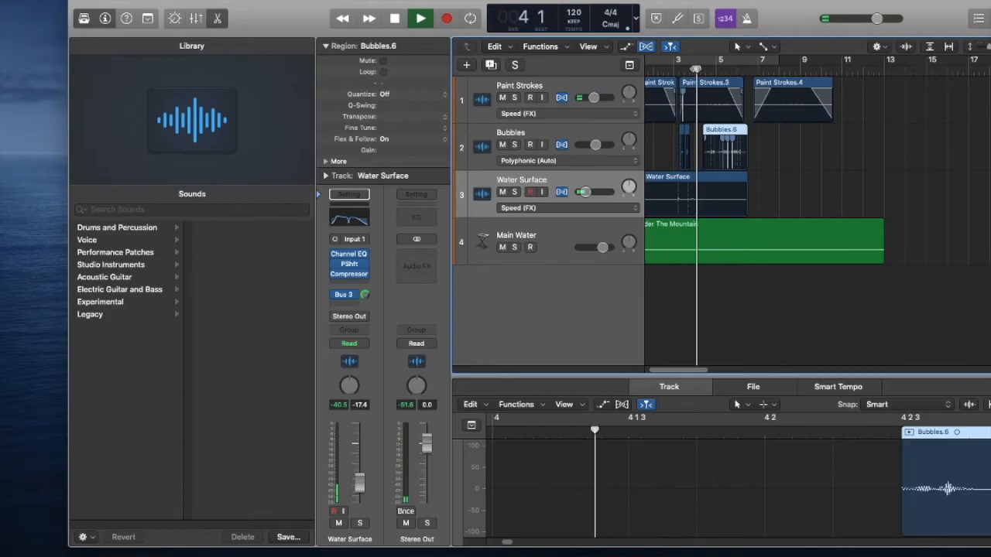
pyautogui.press('space')
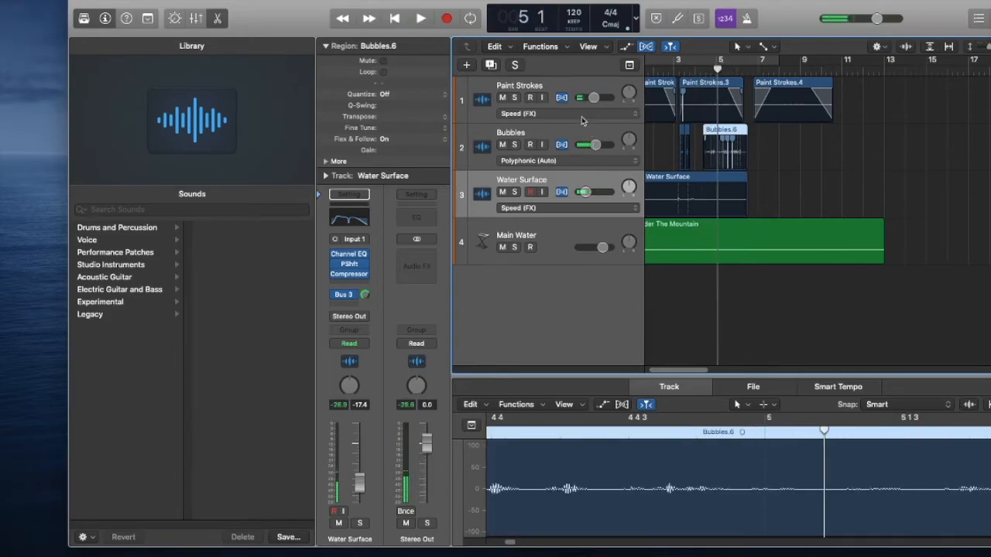
pyautogui.press('space')
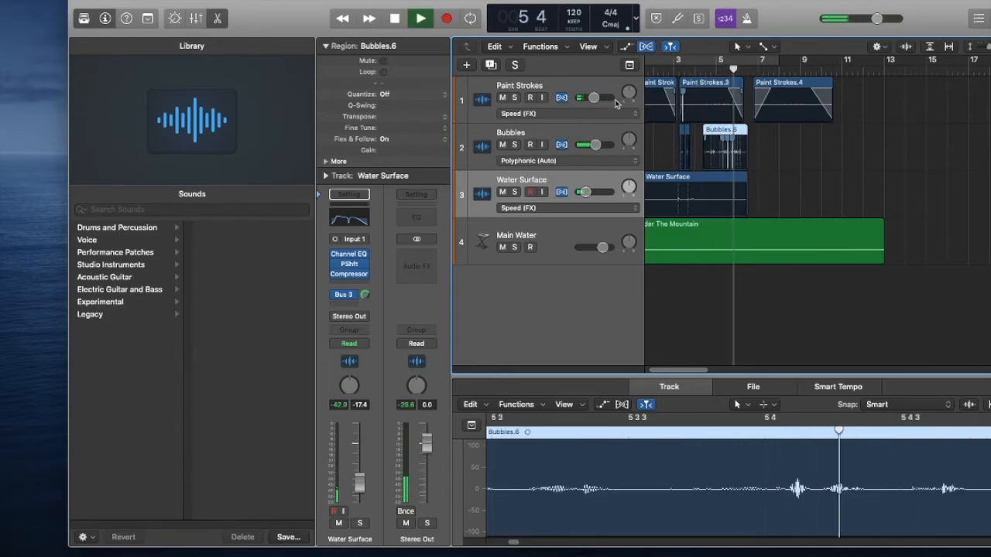
pyautogui.press('space')
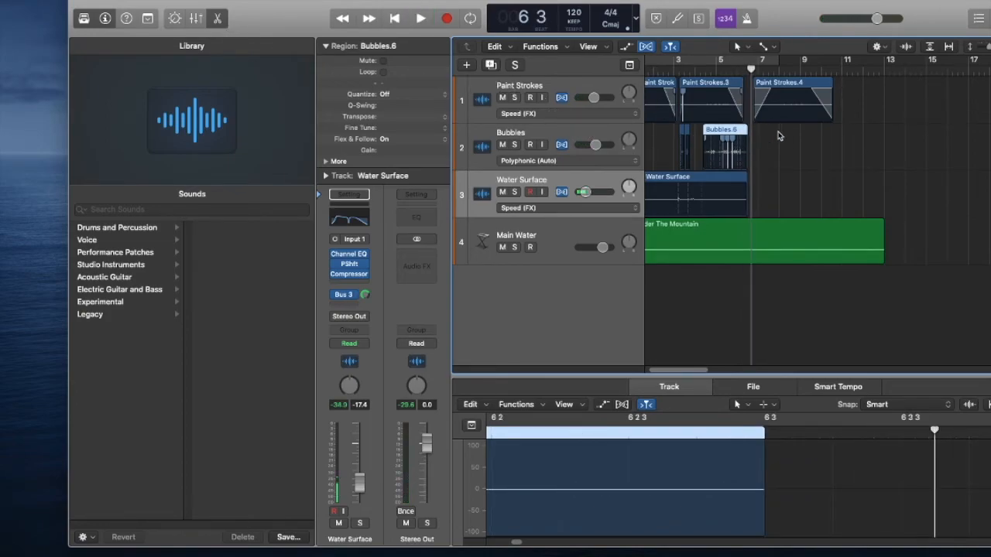
pyautogui.press('Return')
pyautogui.press('space')
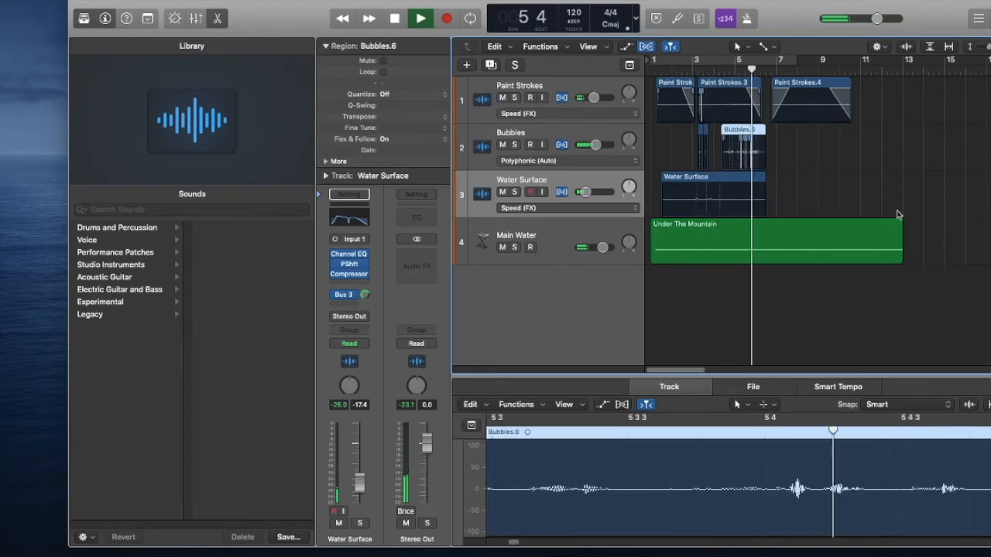
pyautogui.press('space')
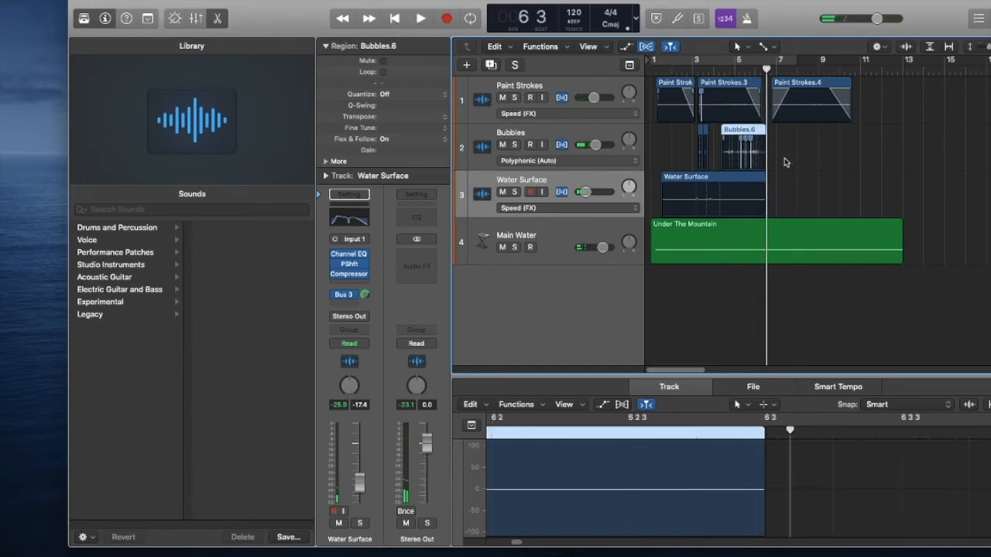
# Add a fade-out and a fade-in to the Bubbles.6 region.
pyautogui.moveTo(790, 134); pyautogui.dragTo(762, 162)
pyautogui.press('space')
pyautogui.press('space')
pyautogui.click(720, 158)
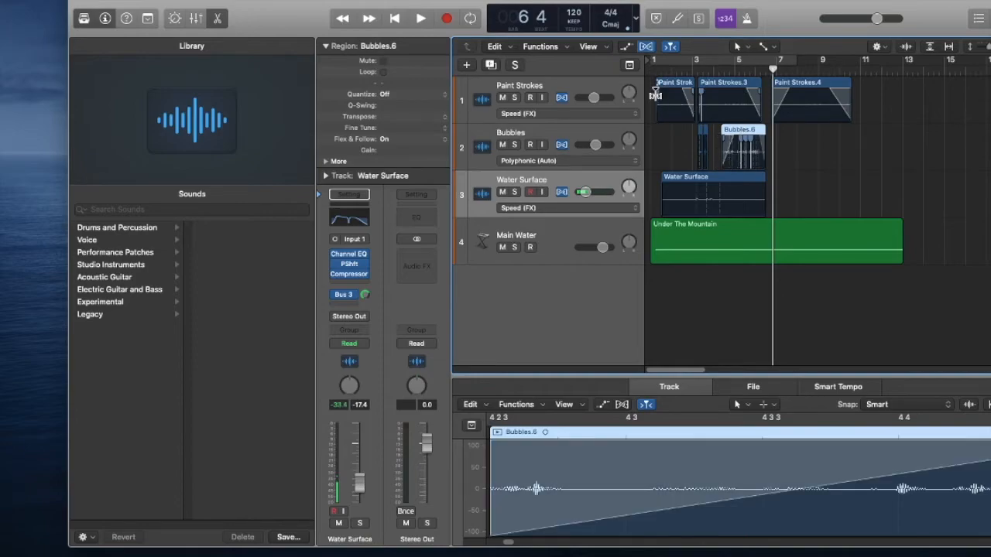
# Replay the mix from the start while slightly lowering the Paint Strokes track volume.
pyautogui.press('Return')
pyautogui.press('space')
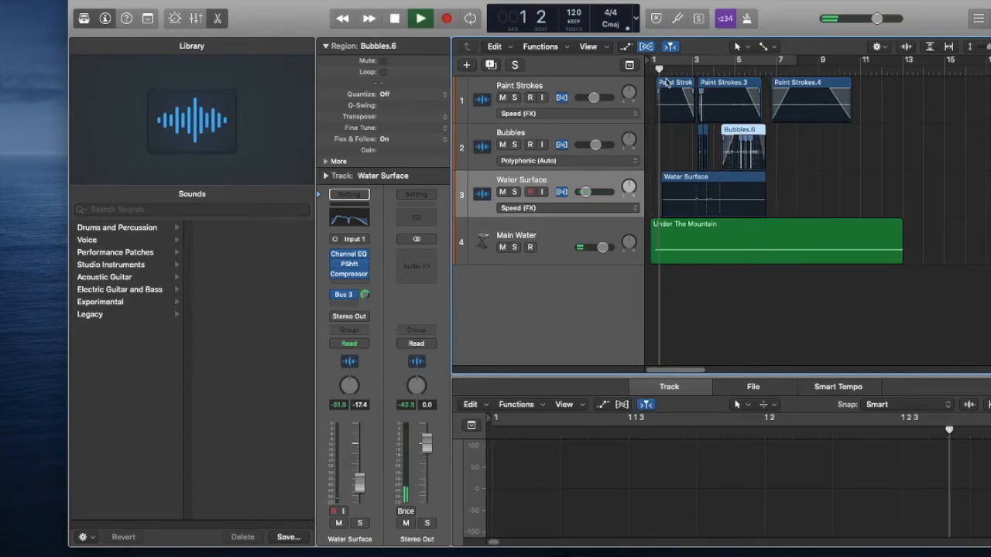
pyautogui.moveTo(587, 100); pyautogui.dragTo(590, 104)
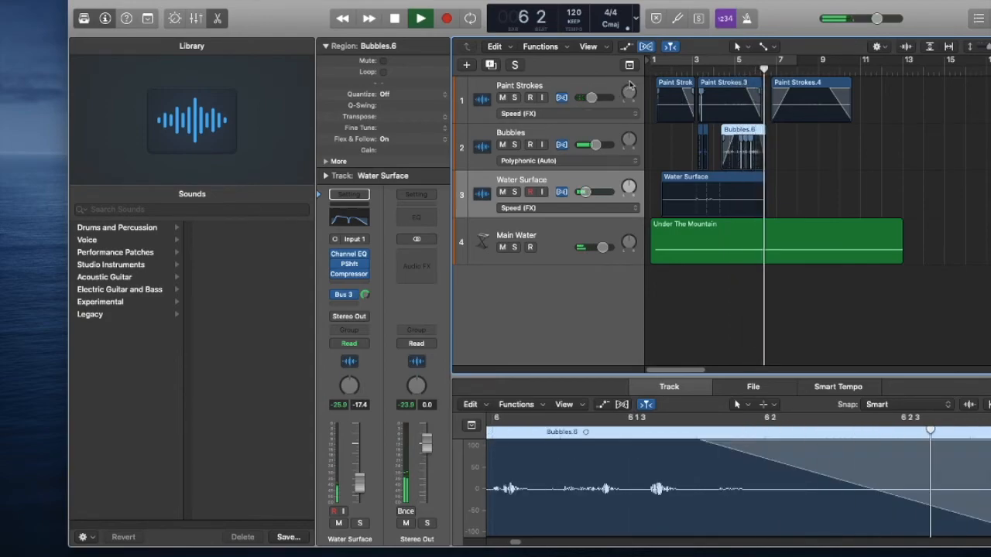
pyautogui.press('space')
# Lengthen the Bubbles.6 fade-out so it starts at about bar 6, and replay from about bar 4.
pyautogui.press('super+Right')
pyautogui.press('super+Right')
pyautogui.press('super+Right')
pyautogui.press('super+Right')
pyautogui.press('super+Right')
pyautogui.press('super+Right')
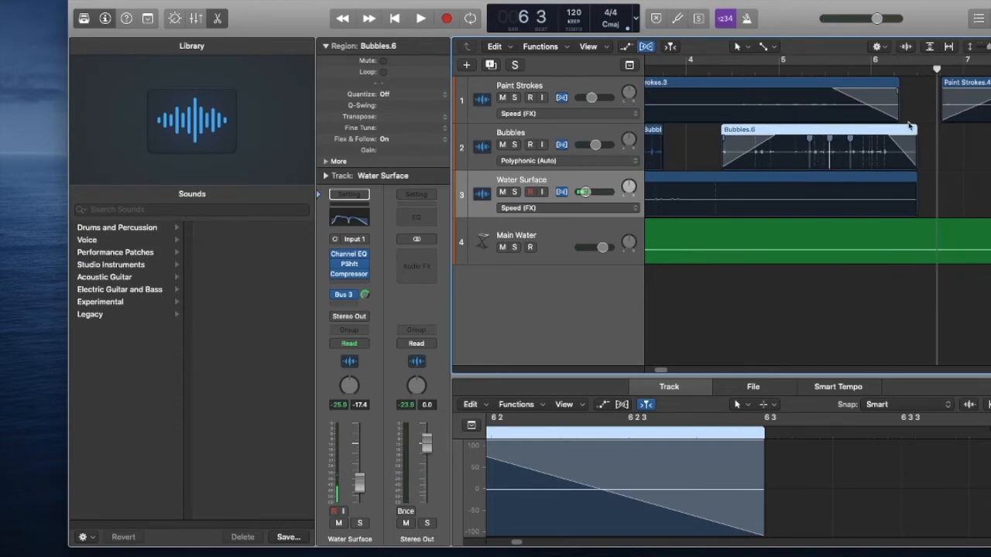
pyautogui.click(900, 163)
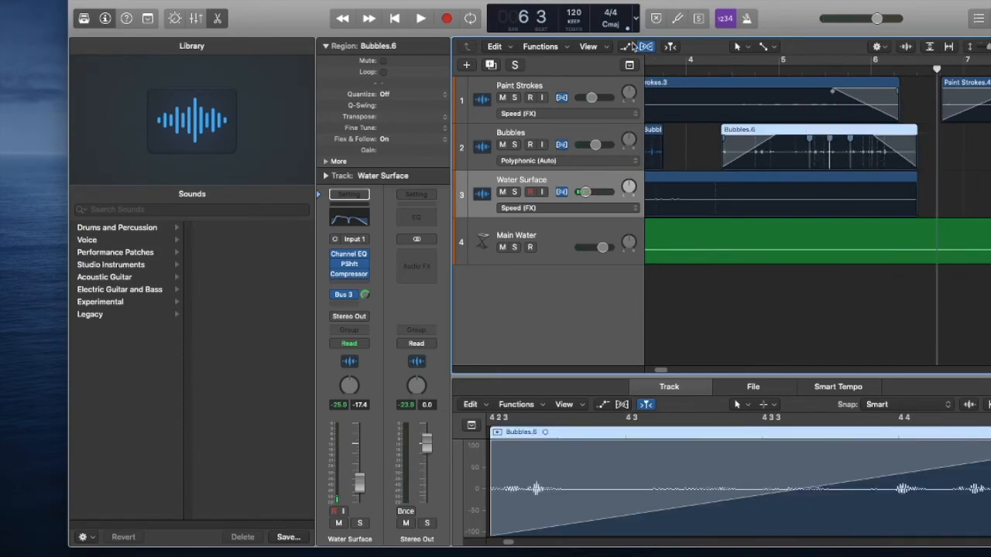
pyautogui.click(702, 68)
pyautogui.press('space')
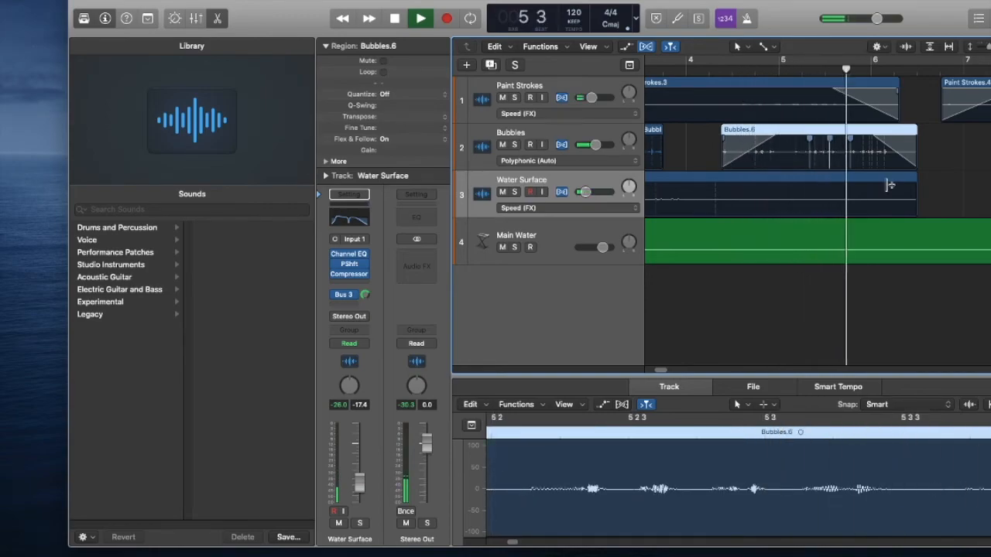
pyautogui.press('space')
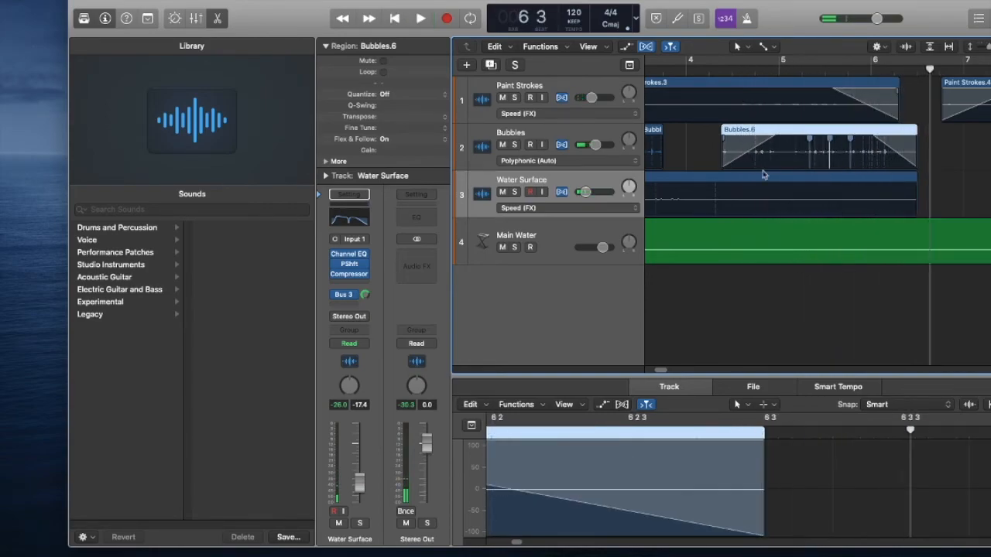
# Hide the flex pitch/time display on the tracks and show the whole arrangement.
pyautogui.click(135, 2)
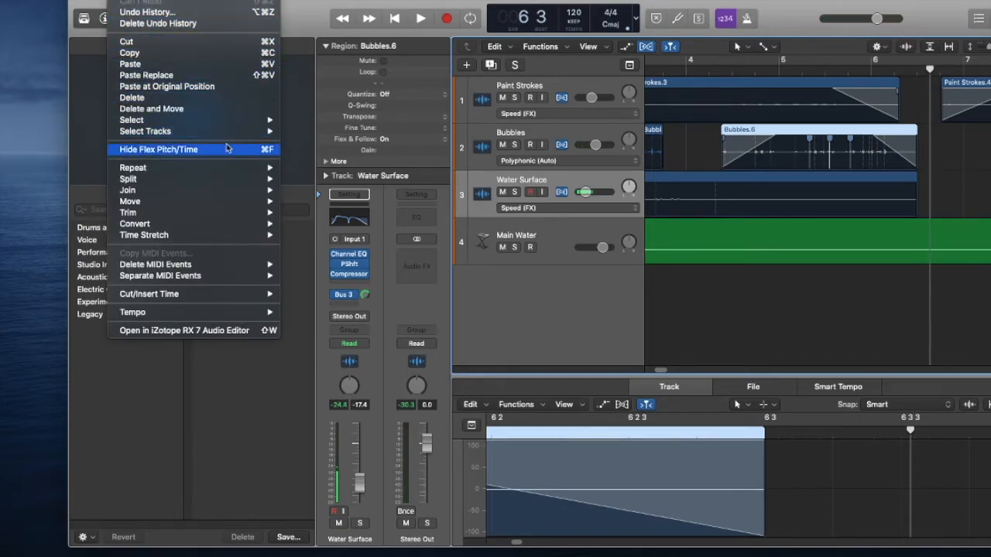
pyautogui.click(202, 150)
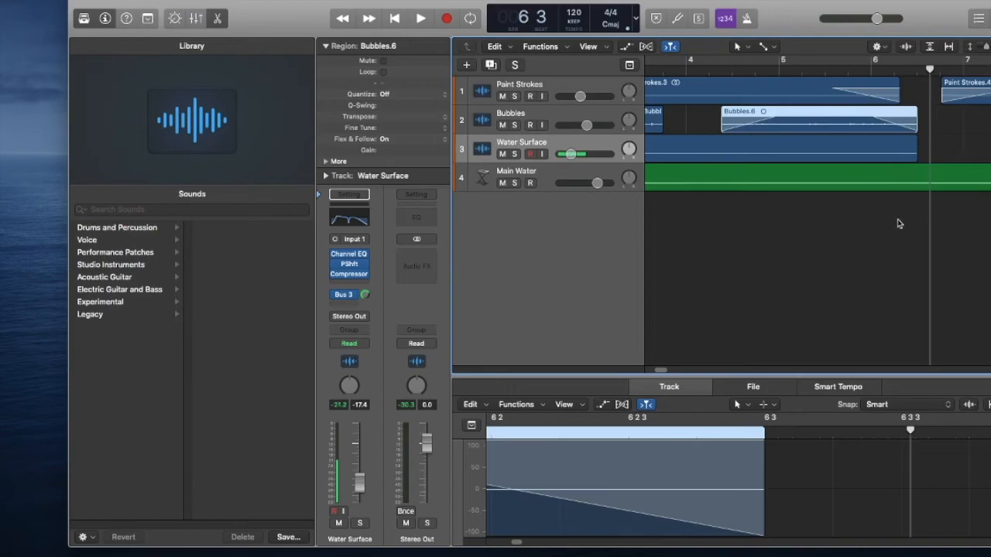
pyautogui.scroll(-10, 889, 232)
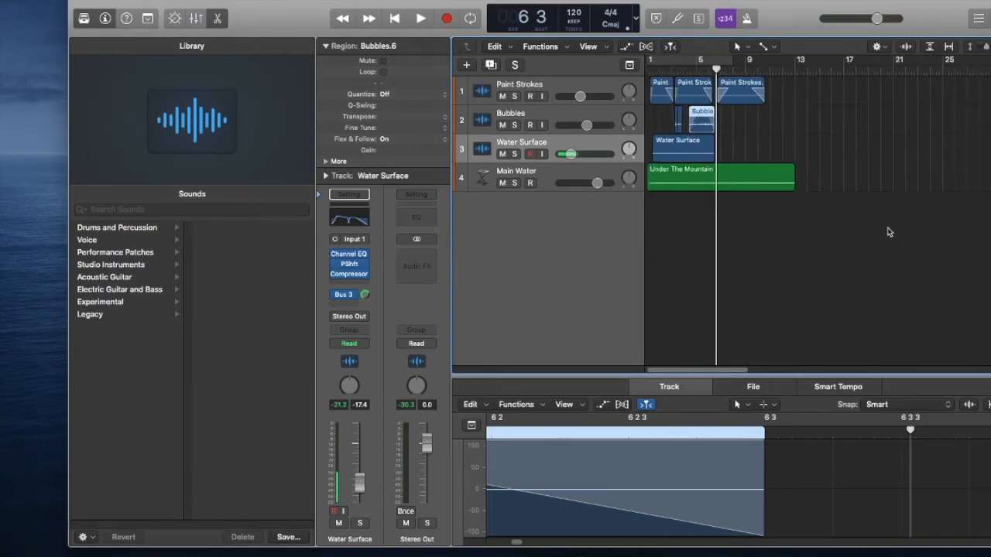
# Play the full mix from the start to about bar 11 to check the balance of the layers.
pyautogui.press('Return')
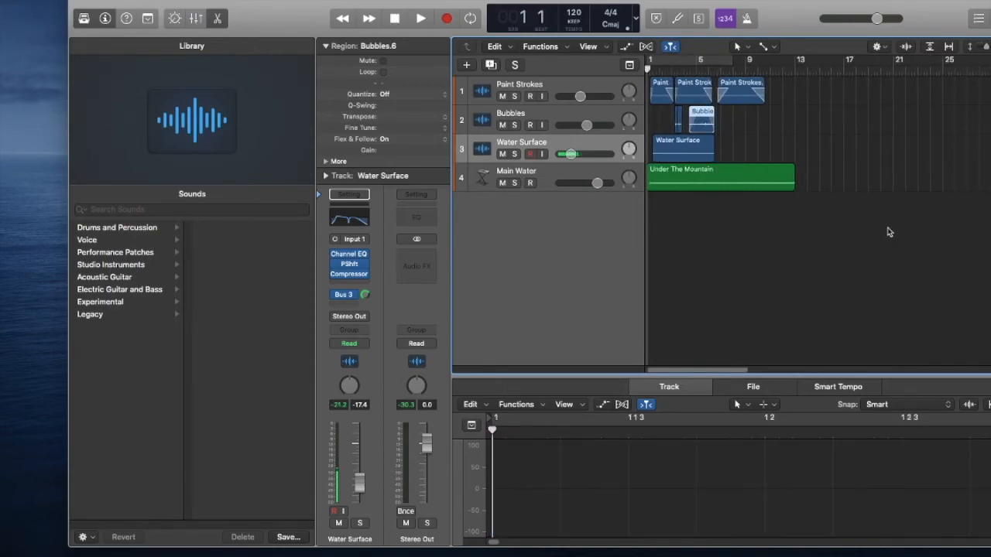
pyautogui.press('space')
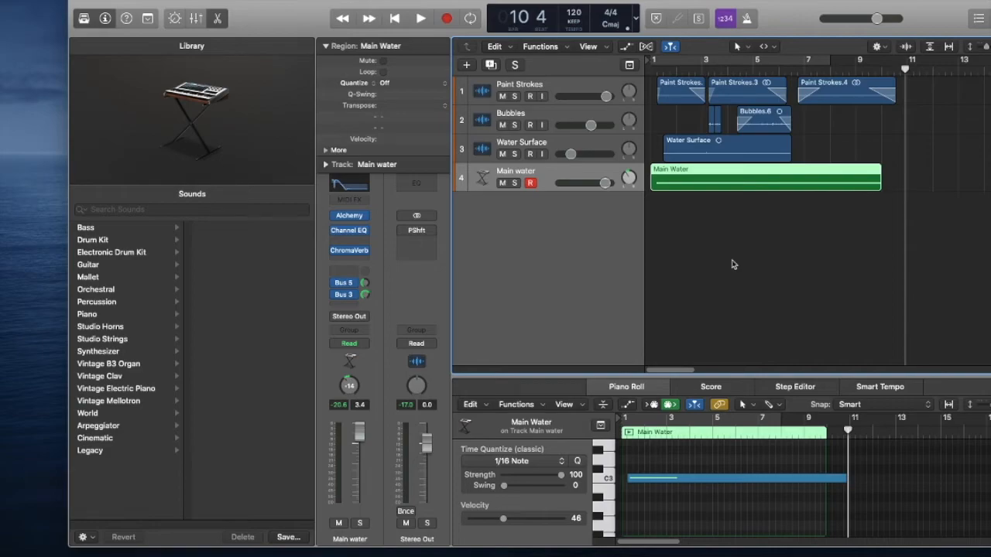
pyautogui.press('Return')
pyautogui.press('space')
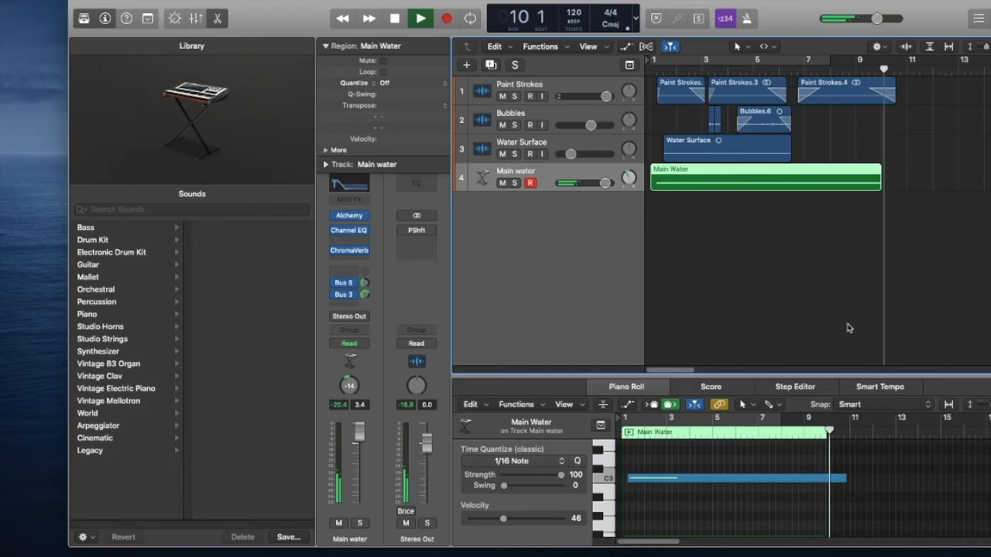
pyautogui.press('space')
# Show automation on the tracks and view the parameters available for the Paint Strokes track, leaving it on Volume.
pyautogui.click(563, 85)
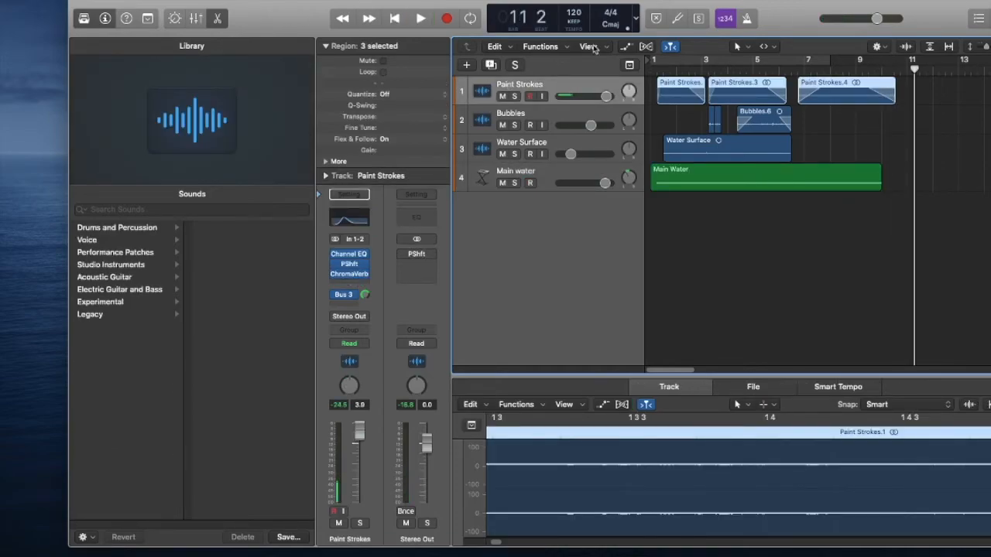
pyautogui.press('a')
pyautogui.click(561, 117)
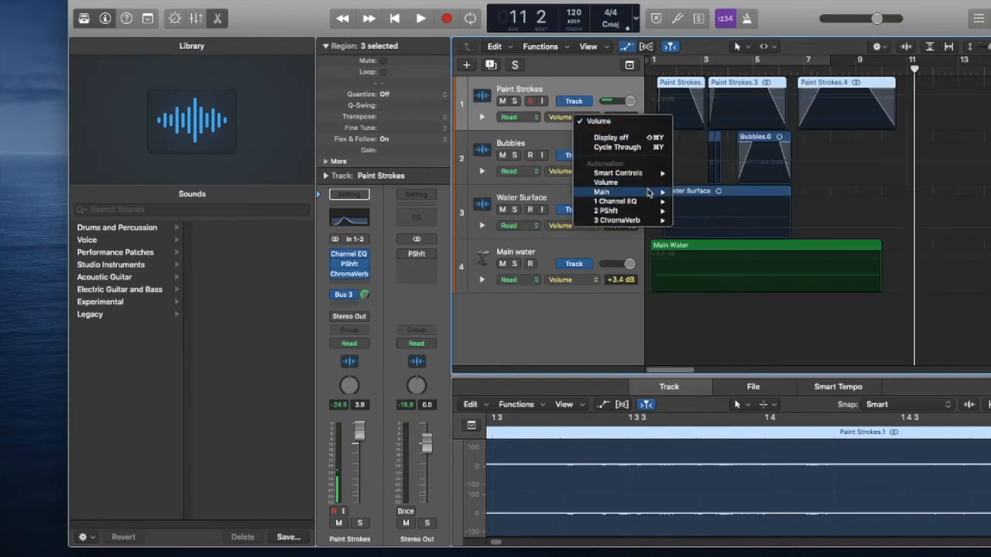
pyautogui.moveTo(642, 197)
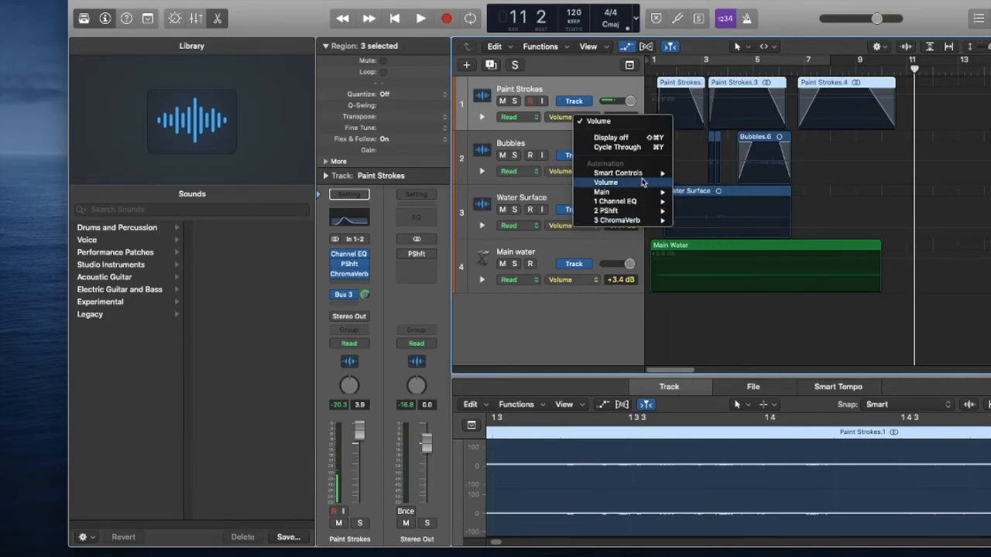
pyautogui.click(653, 74)
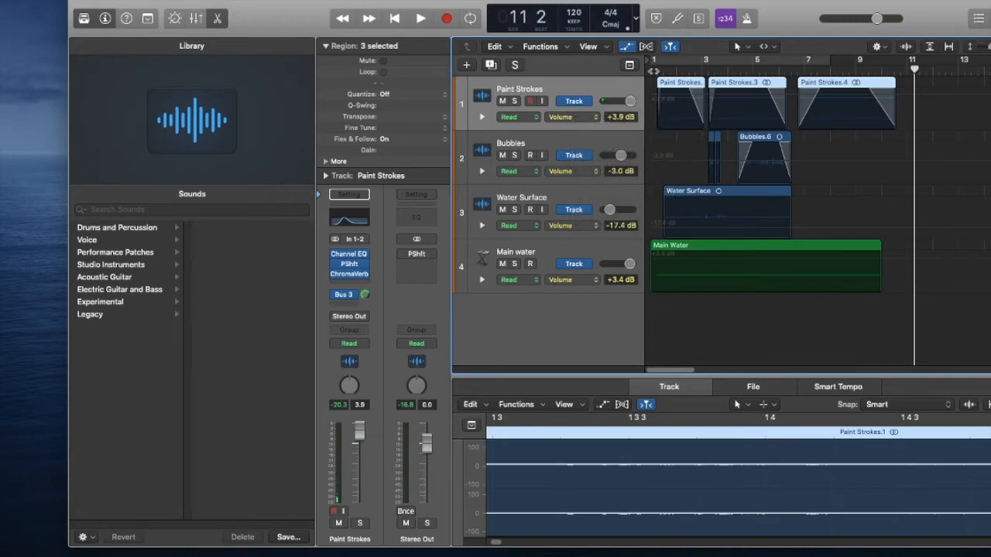
# Play the opening of the mix from the start to about bar 1 beat 3.
pyautogui.press('space')
pyautogui.press('space')
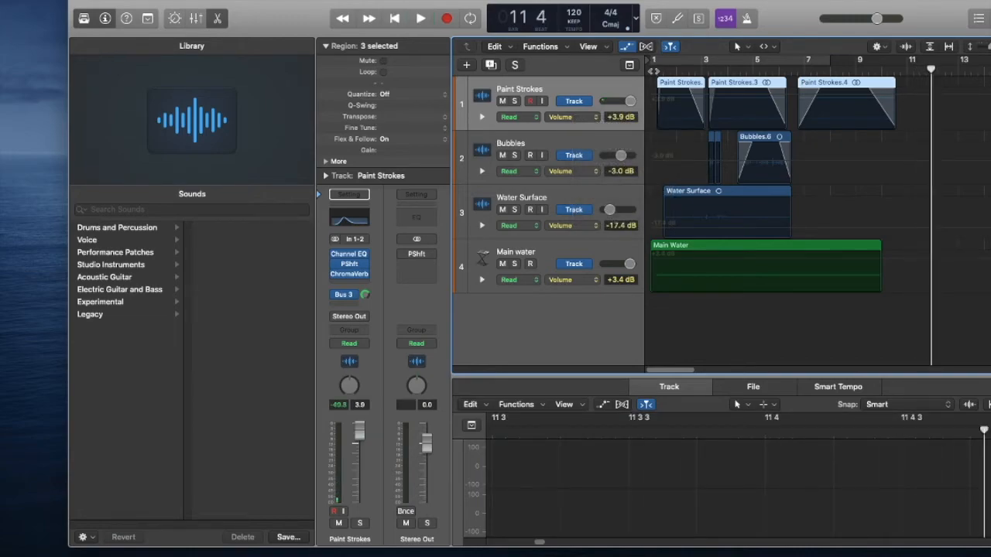
pyautogui.press('Return')
pyautogui.press('space')
pyautogui.press('Return')
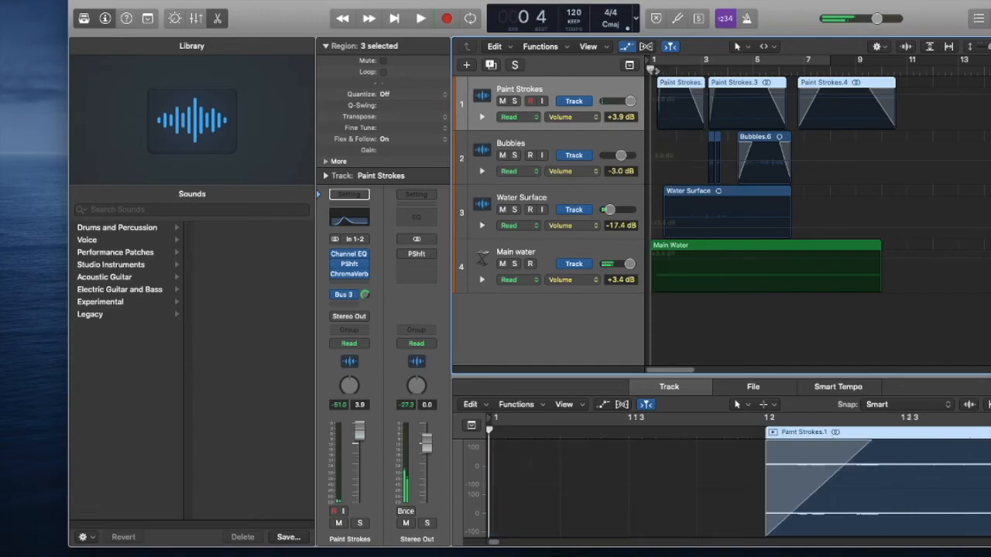
pyautogui.press('space')
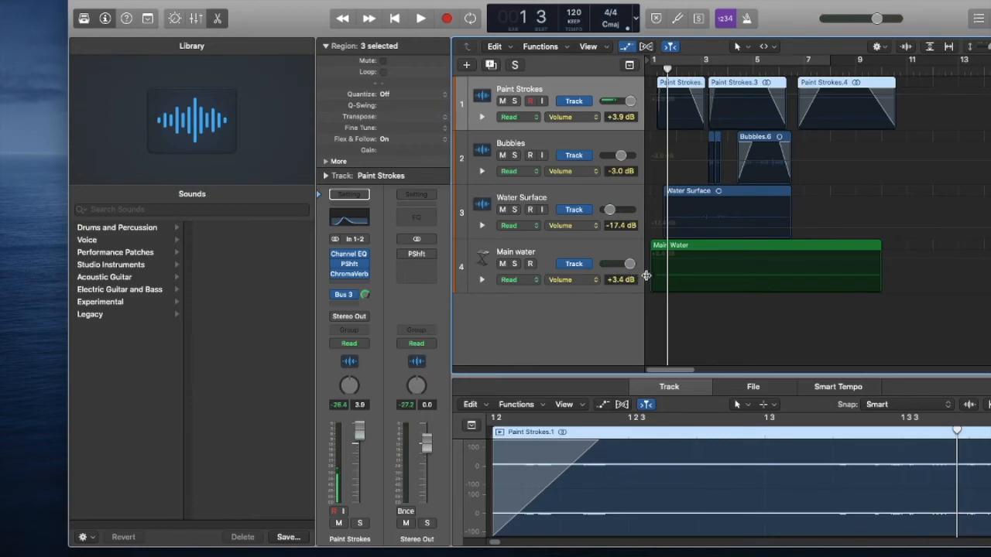
# Draw a freehand volume automation curve with the Pencil Tool across the Main Water region, fading to about -56.6 dB near bar 10.
pyautogui.click(764, 47)
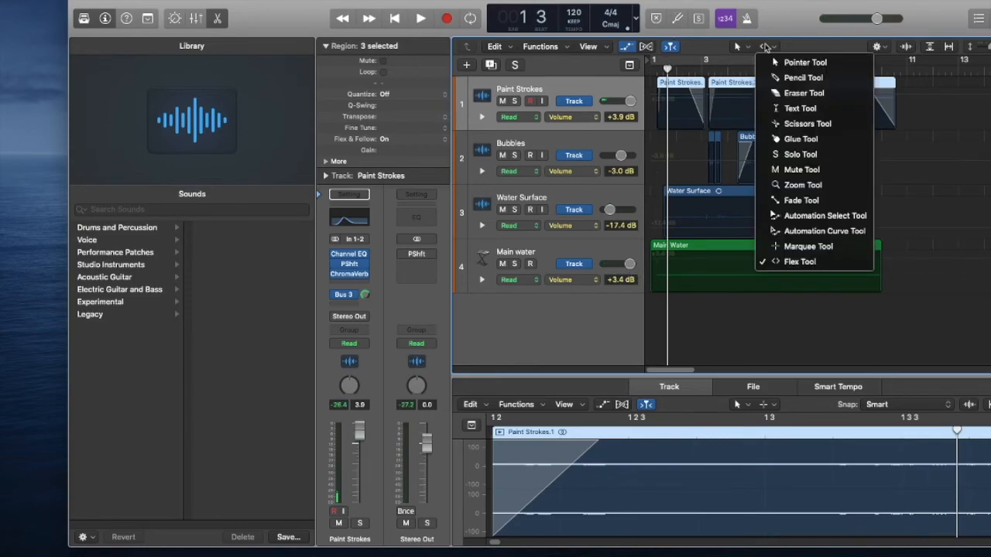
pyautogui.click(790, 76)
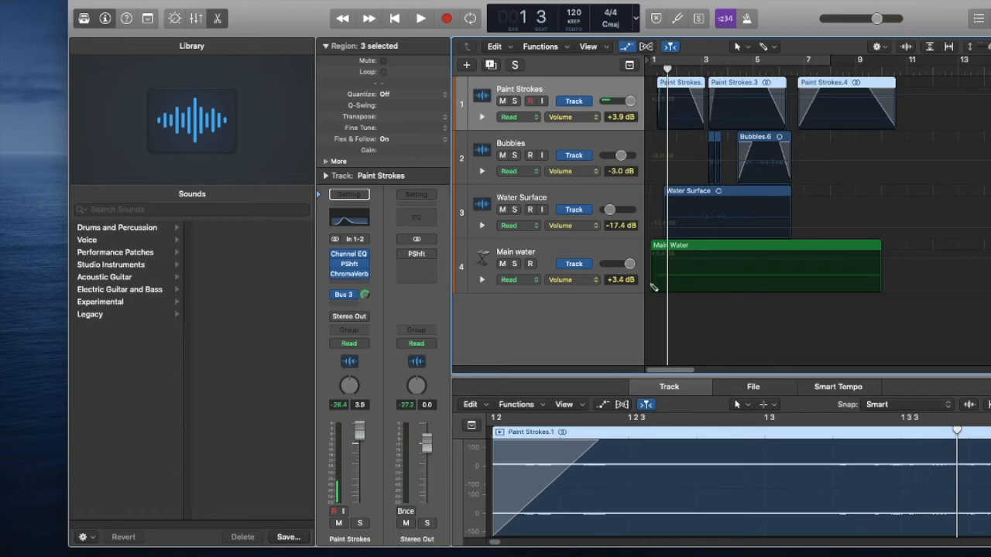
pyautogui.moveTo(660, 278)
pyautogui.mouseDown()
pyautogui.moveTo(655, 294)
pyautogui.moveTo(654, 278)
pyautogui.moveTo(689, 259)
pyautogui.moveTo(854, 267)
pyautogui.moveTo(884, 288)
pyautogui.mouseUp()
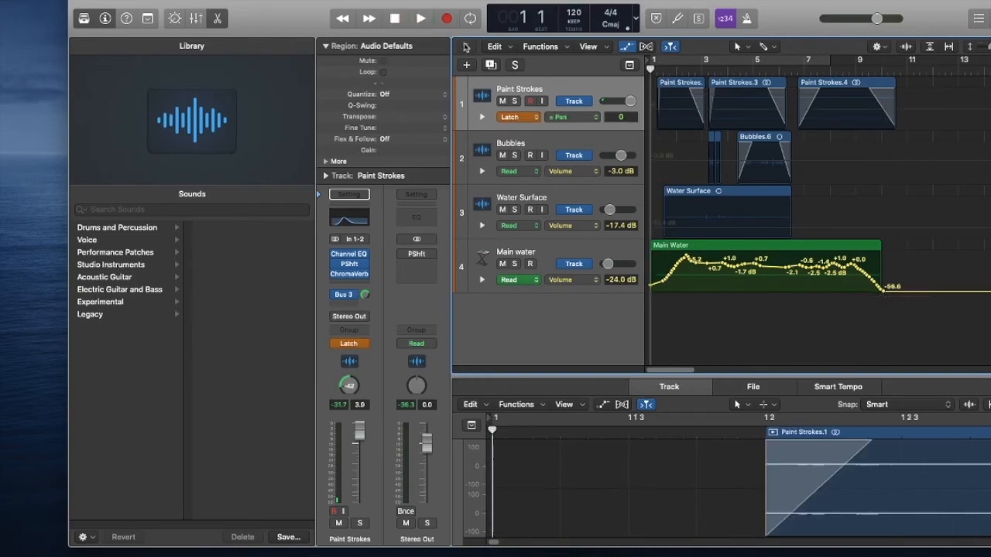
# Record pan automation on the Paint Strokes track in Latch mode, and replay the mix from the start.
pyautogui.press('space')
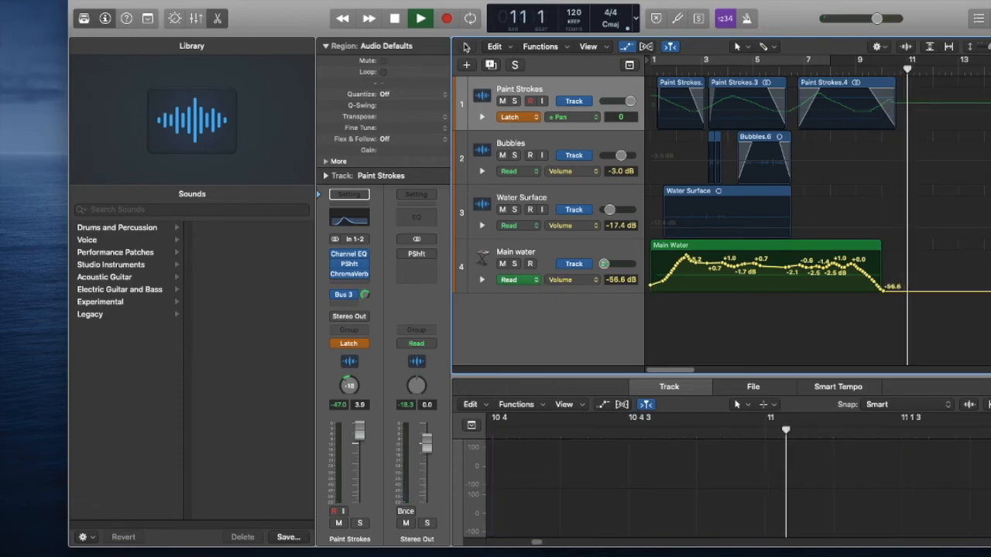
pyautogui.press('space')
pyautogui.press('Return')
pyautogui.press('space')
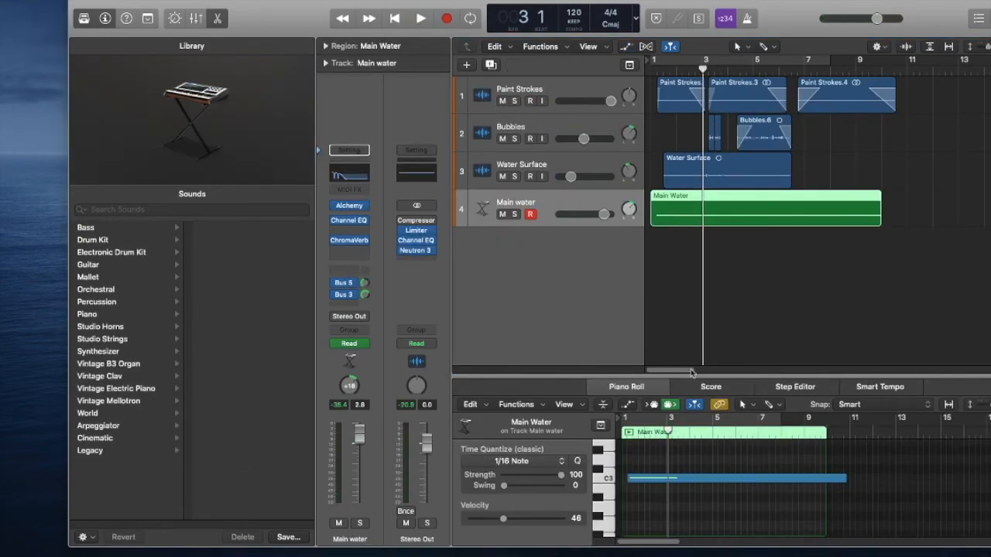
# Remove the Channel EQ from the Stereo Out channel and play the mix from the start to about bar 12.
pyautogui.click(733, 270)
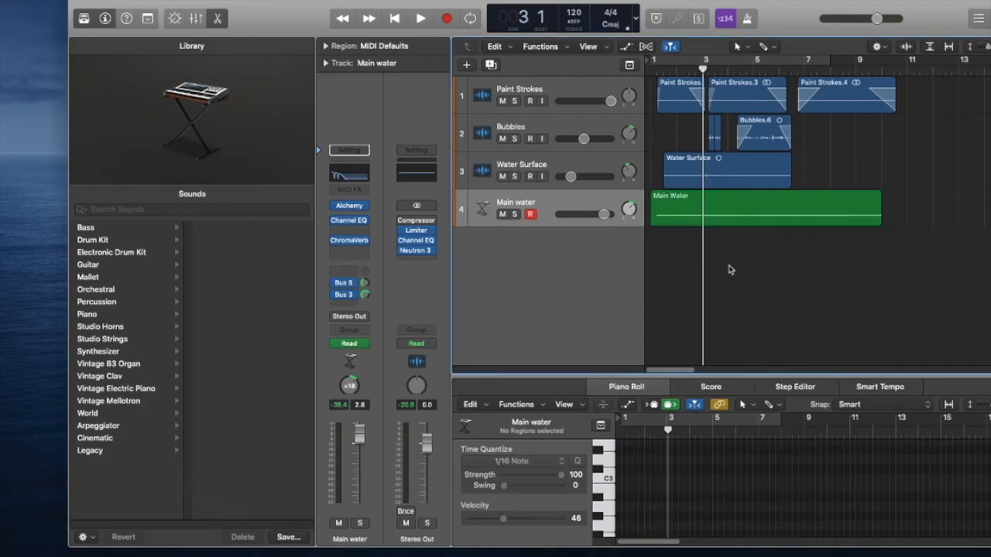
pyautogui.press('Return')
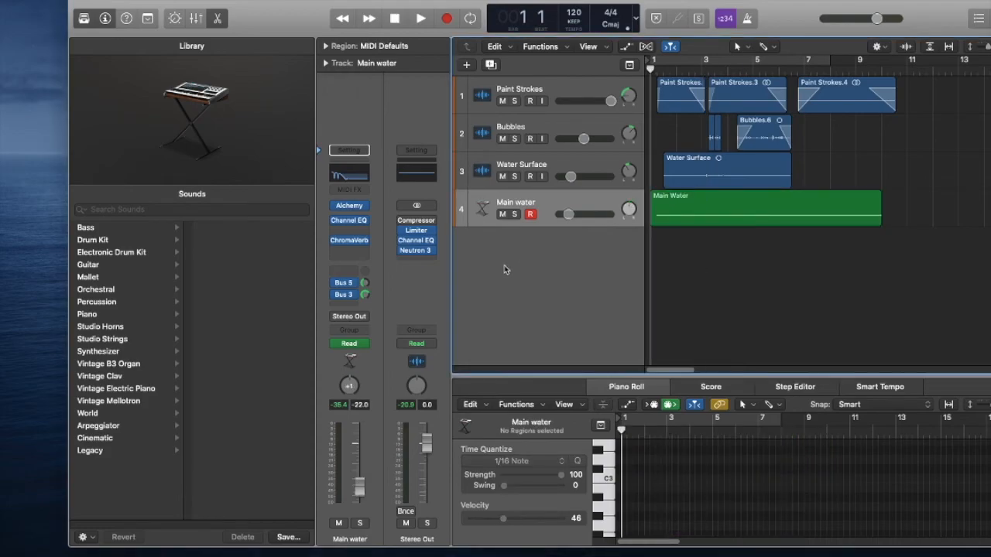
pyautogui.moveTo(424, 241)
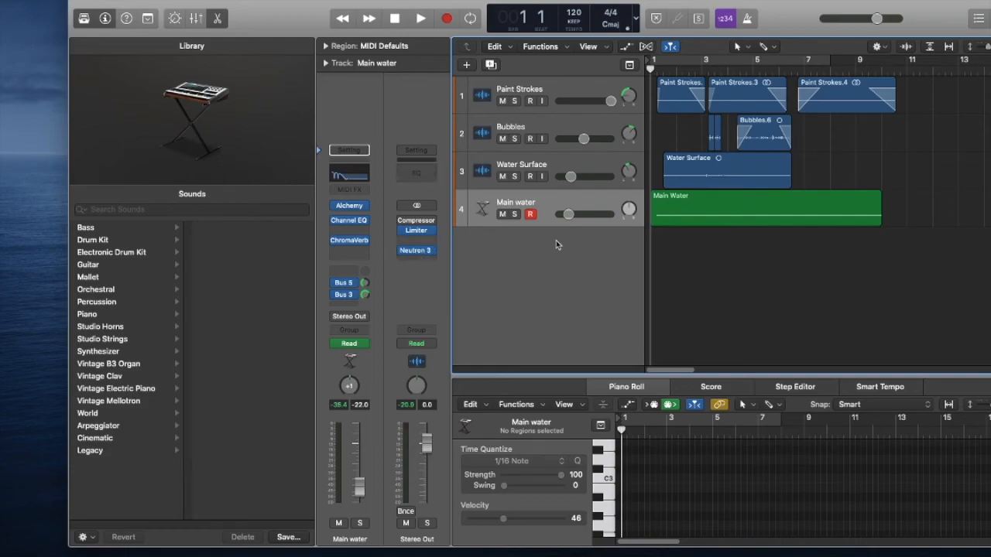
pyautogui.press('space')
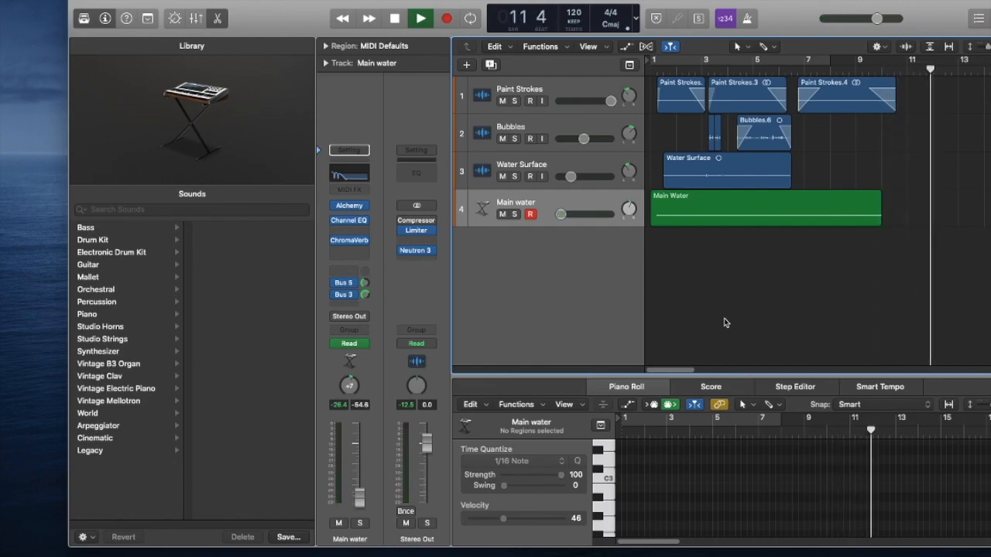
pyautogui.press('space')
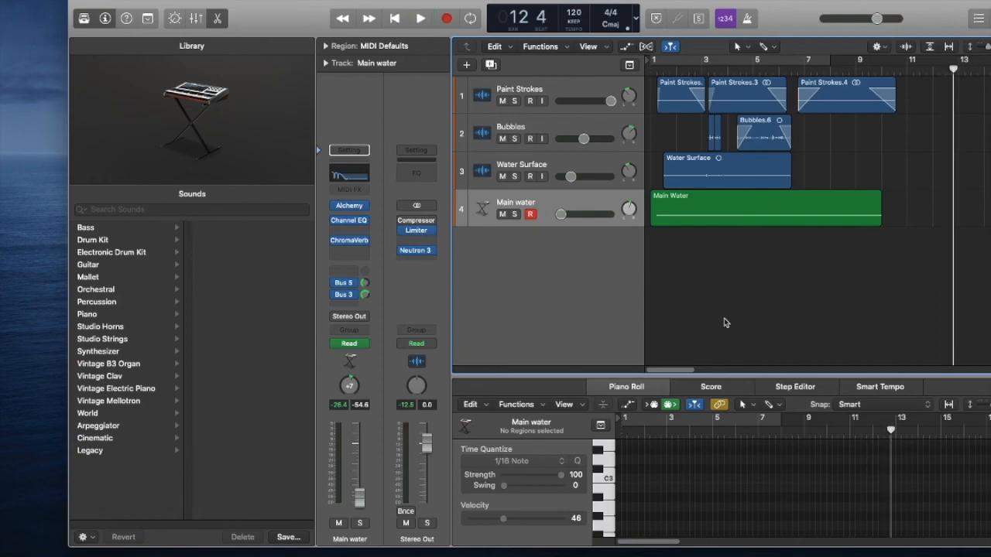